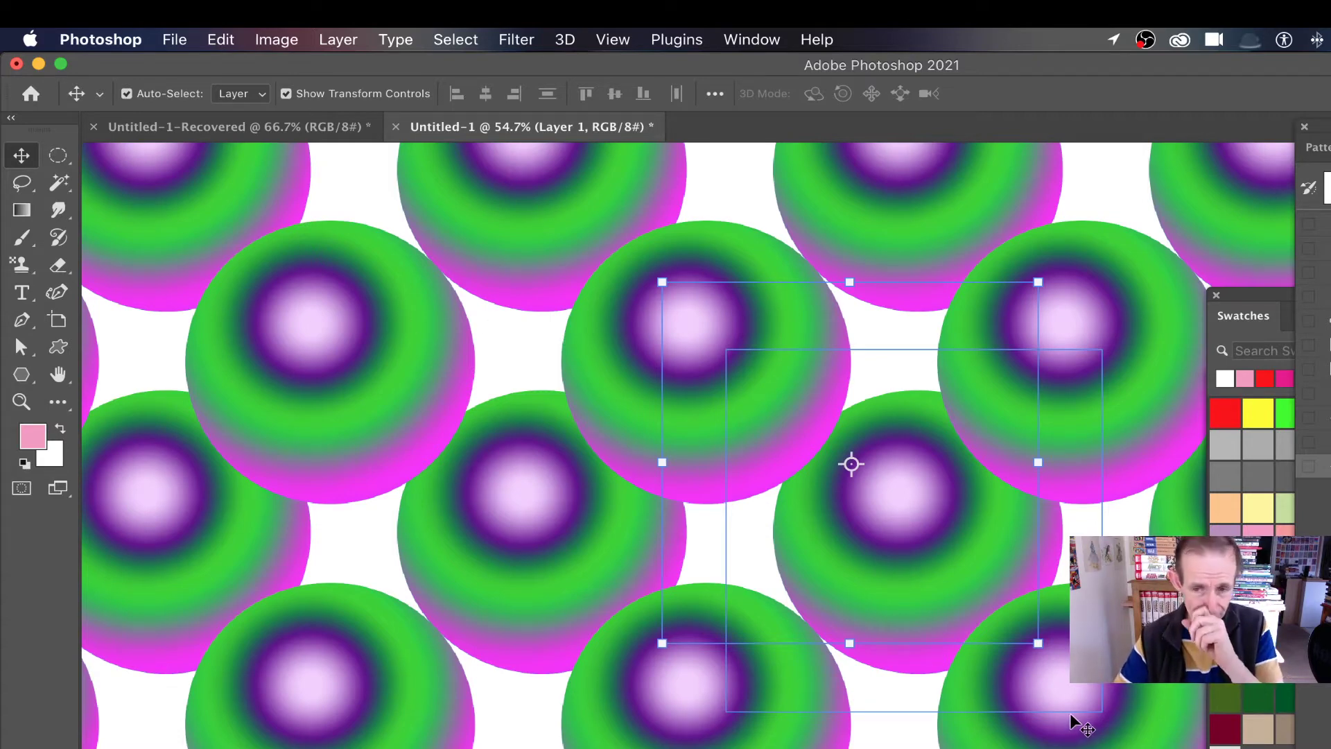
# Delete the green and purple sphere layer from Untitled-1, leaving a blank white tile.
pyautogui.press('Delete')
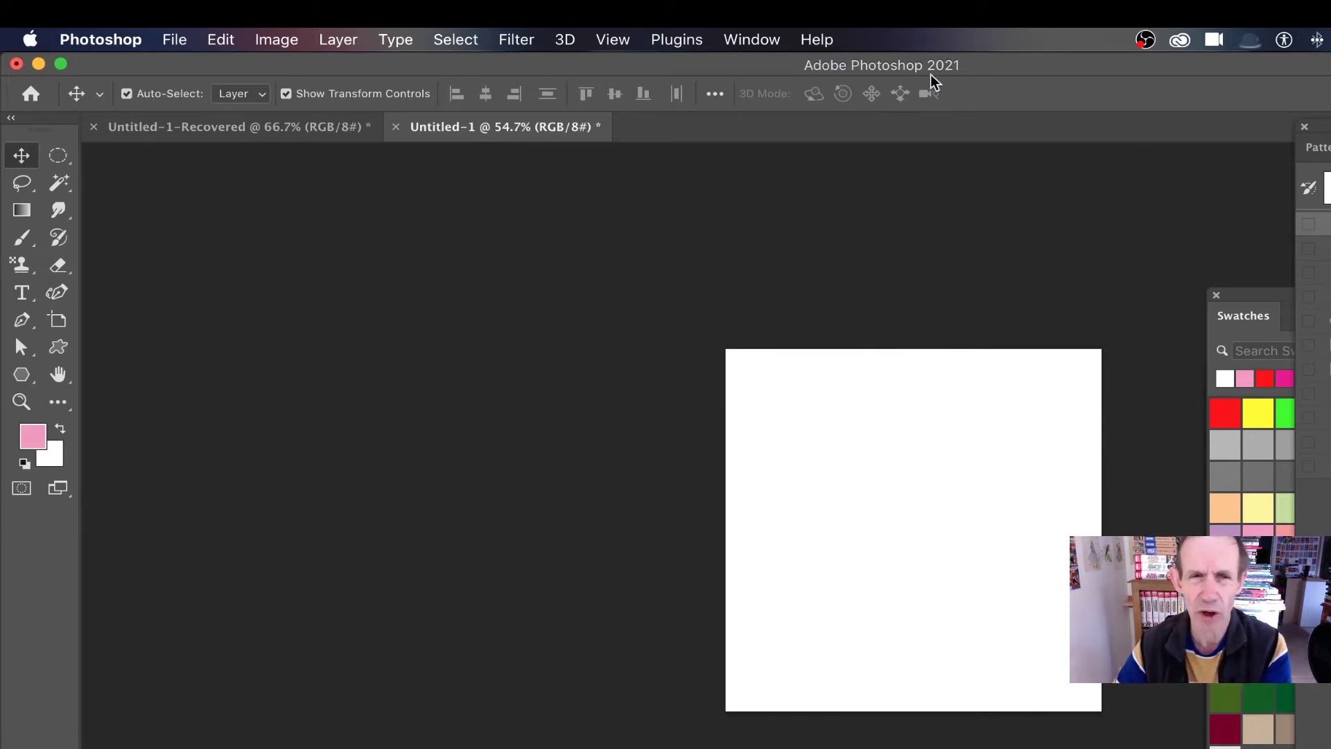
# Enable View > Pattern Preview and accept the smart-object warning.
pyautogui.click(611, 38)
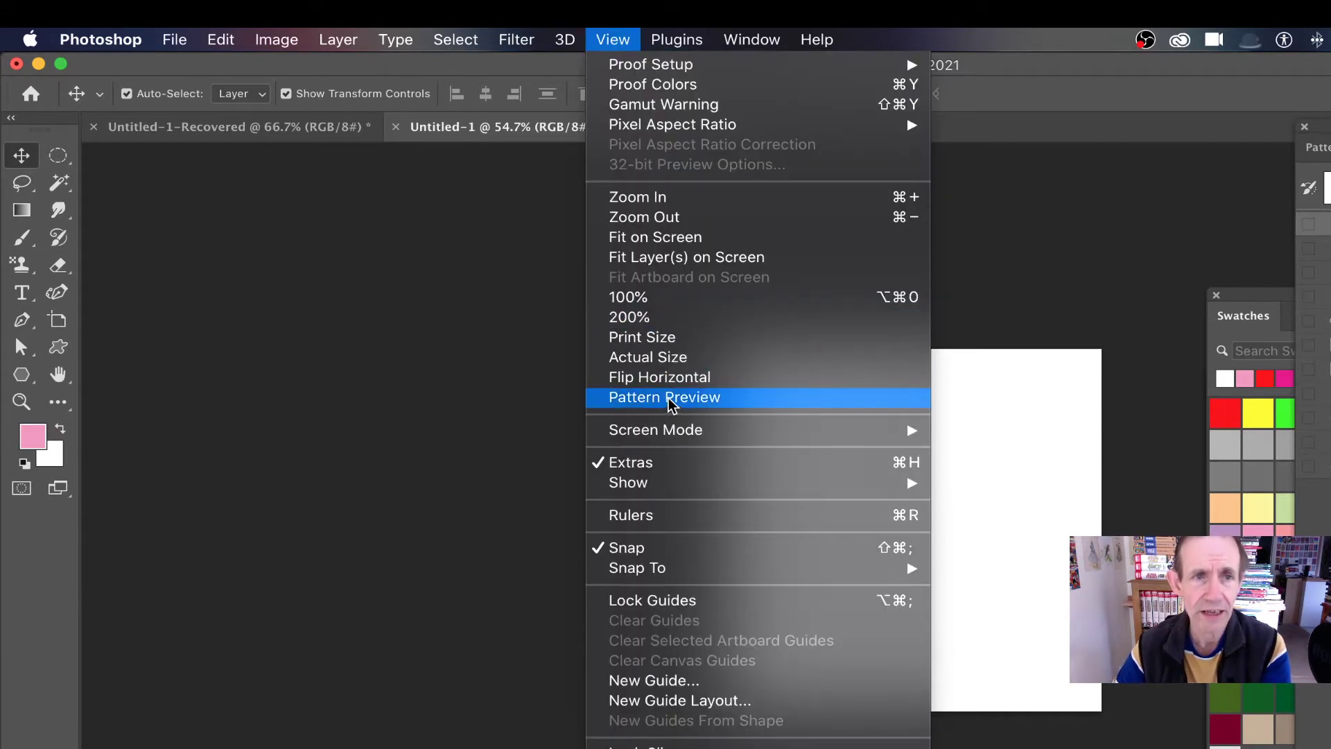
pyautogui.click(742, 400)
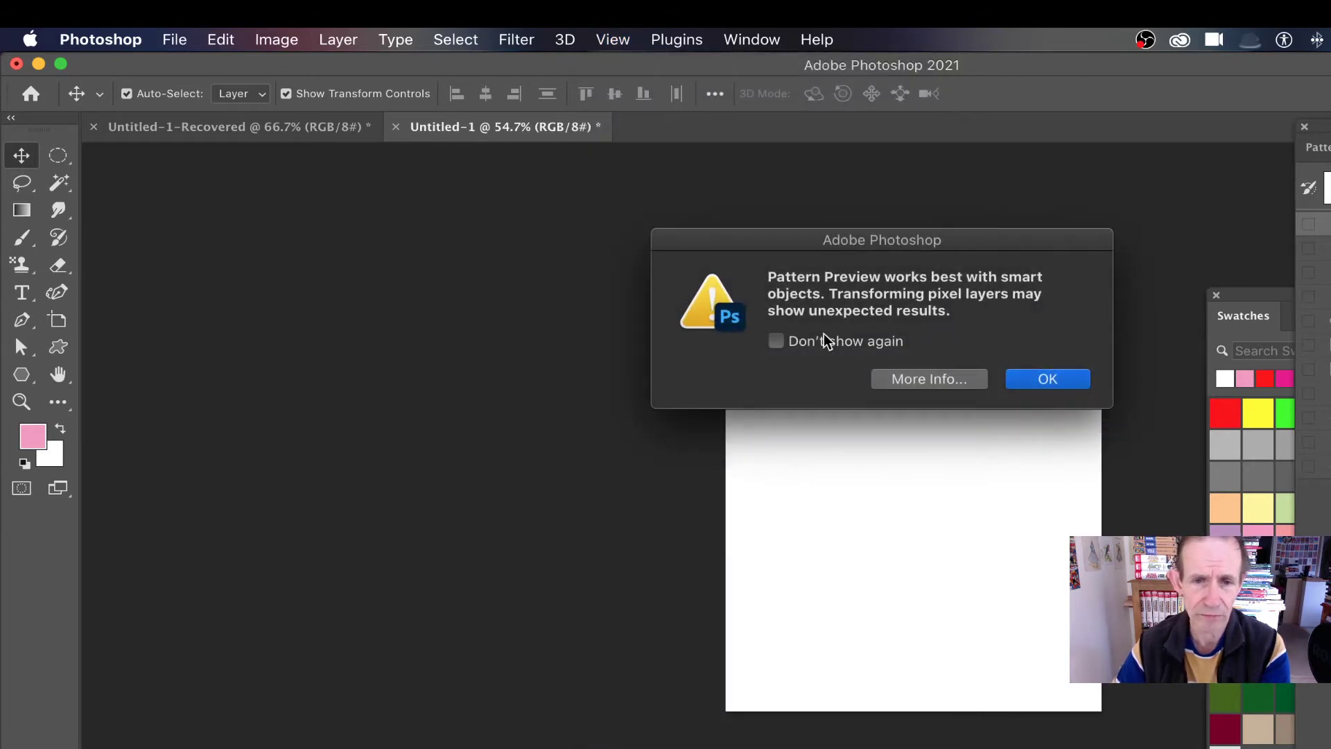
pyautogui.click(1062, 380)
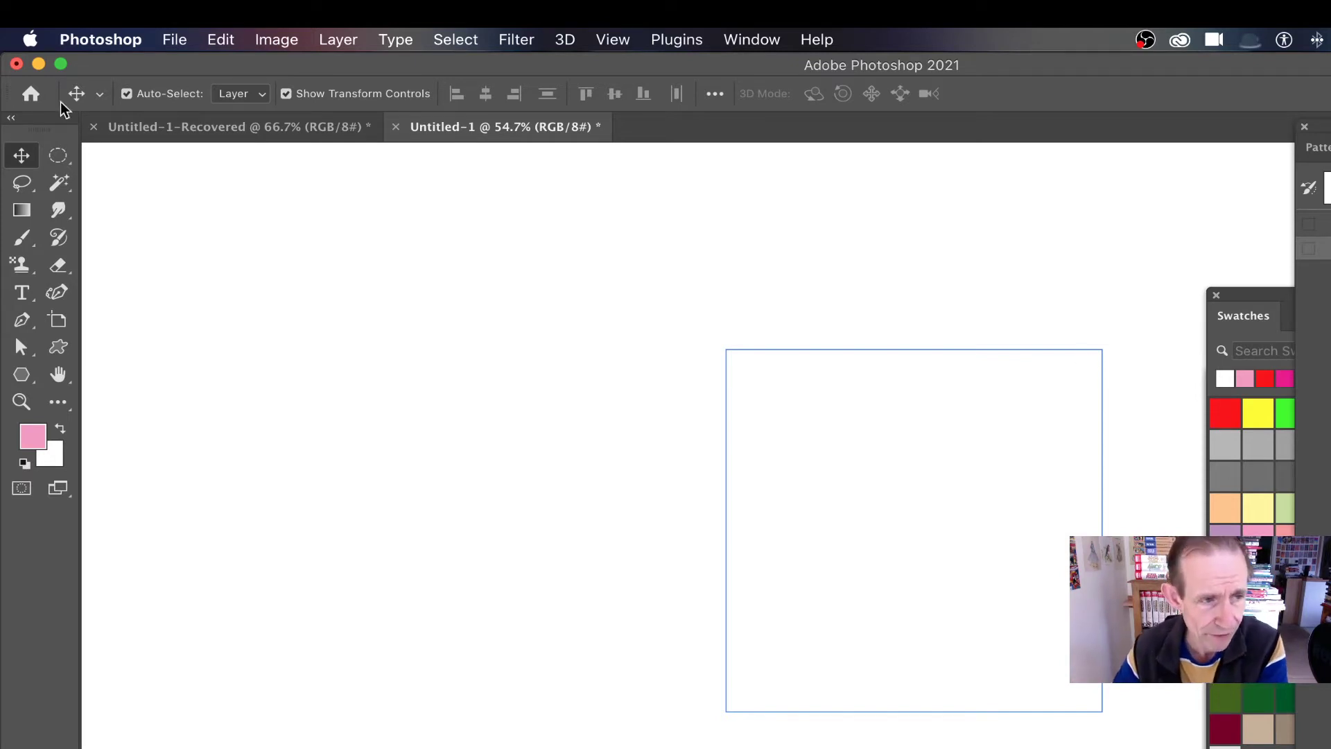
# Select the Gradient tool in Reflected style and show the Legacy Default Gradients presets.
pyautogui.click(23, 213)
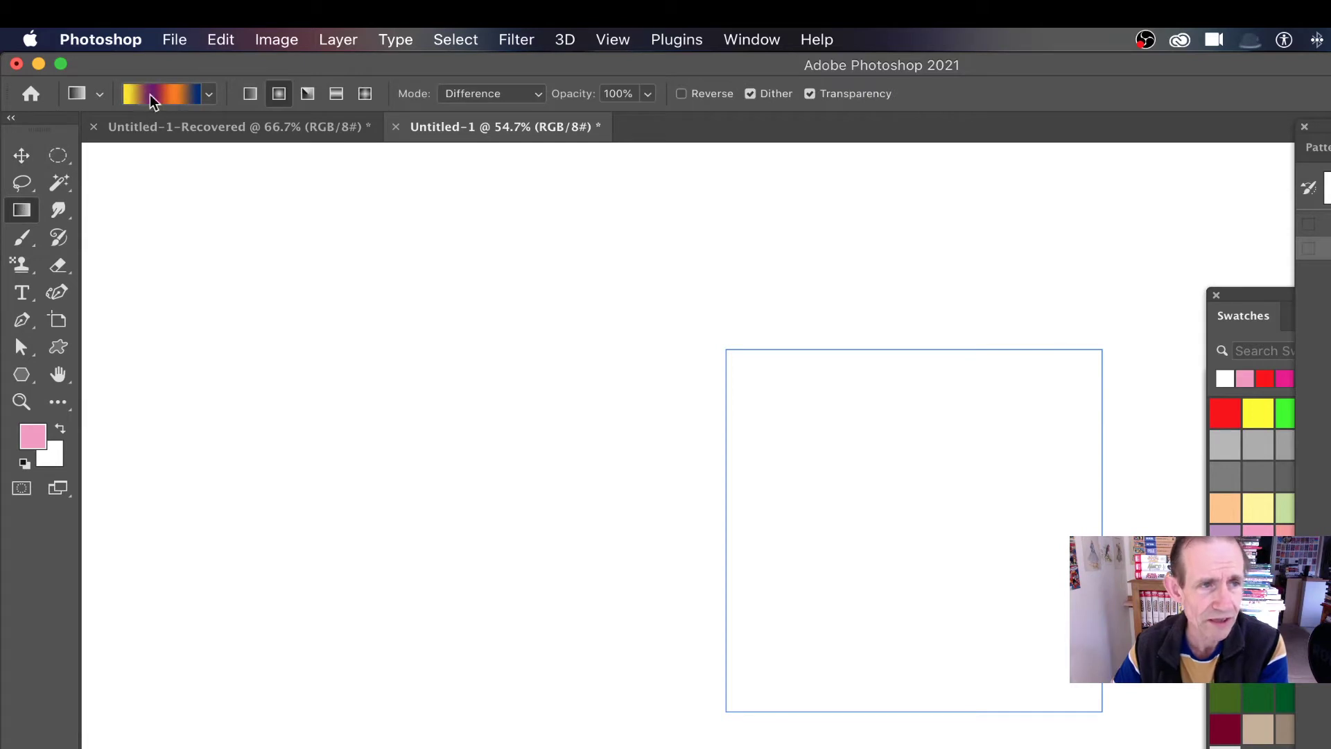
pyautogui.click(338, 100)
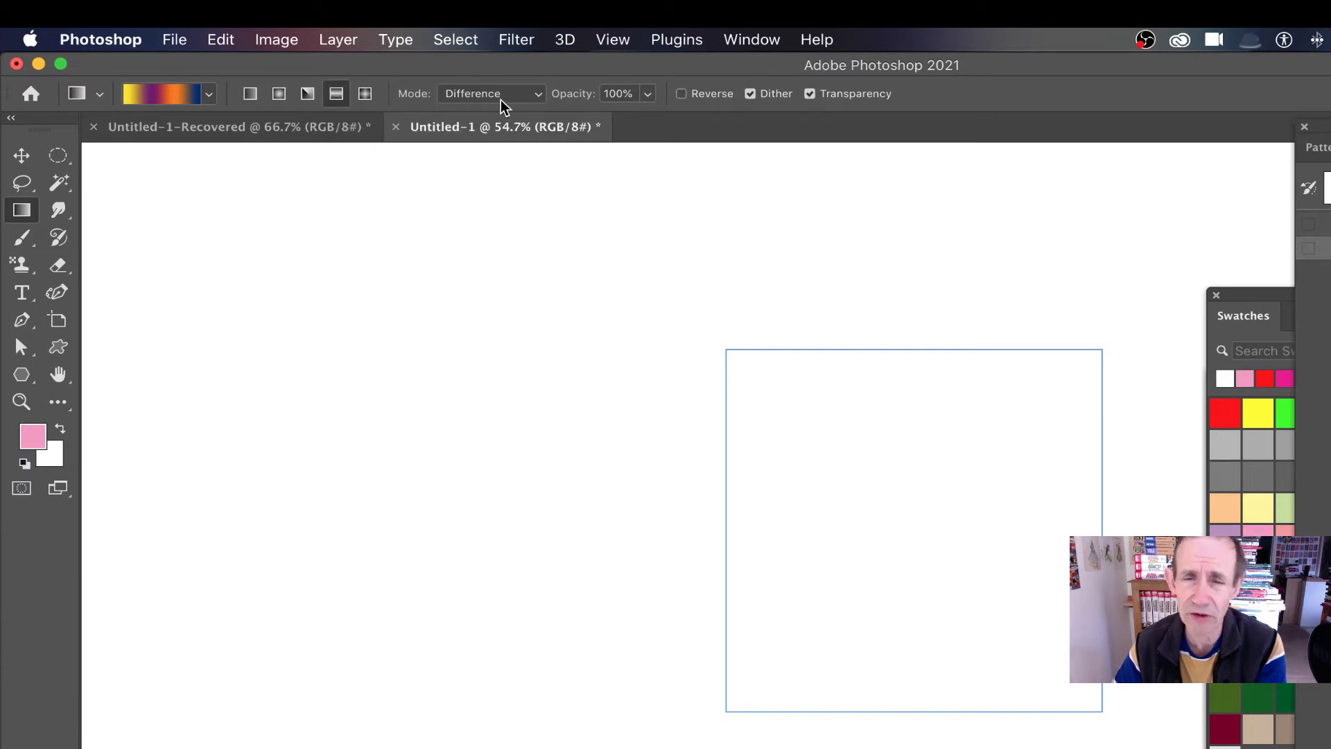
pyautogui.click(208, 96)
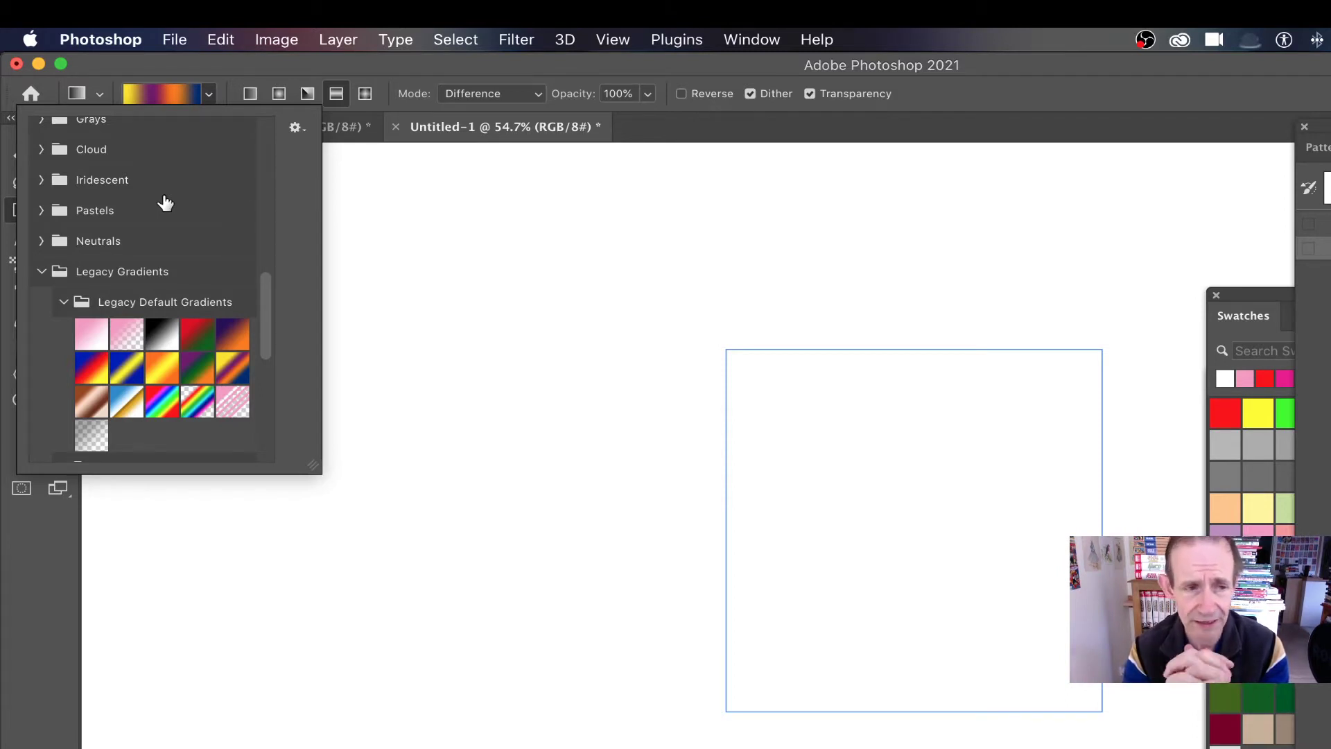
# Add a 2-column, 2-row guide layout that quarters the tile.
pyautogui.click(1013, 88)
pyautogui.click(610, 41)
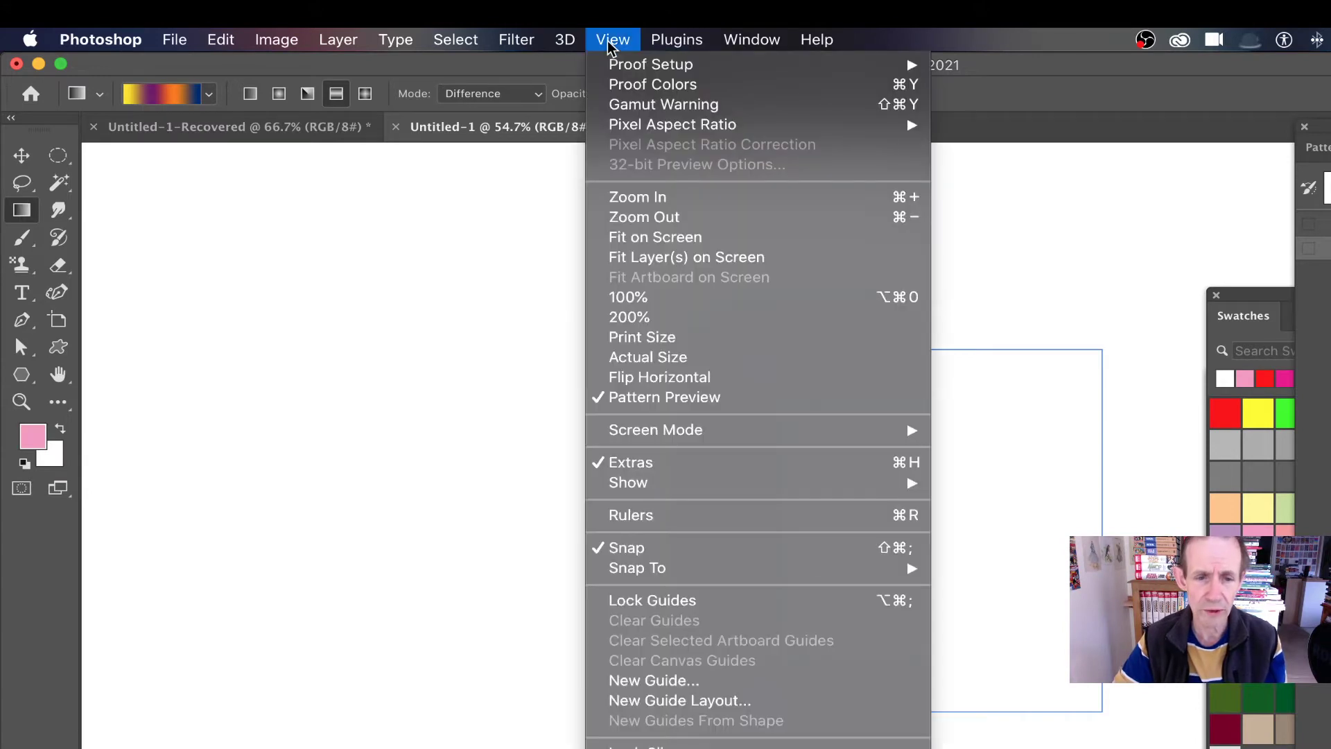
pyautogui.click(648, 701)
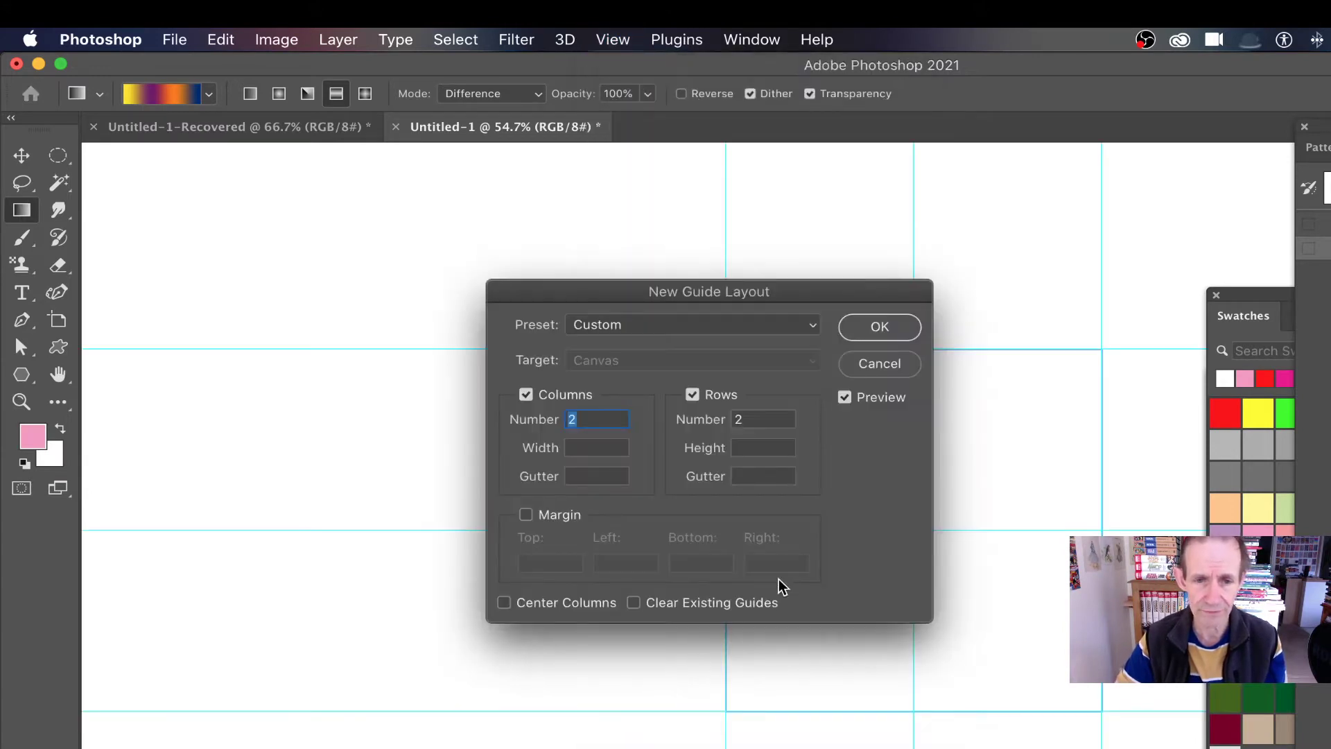
pyautogui.click(913, 332)
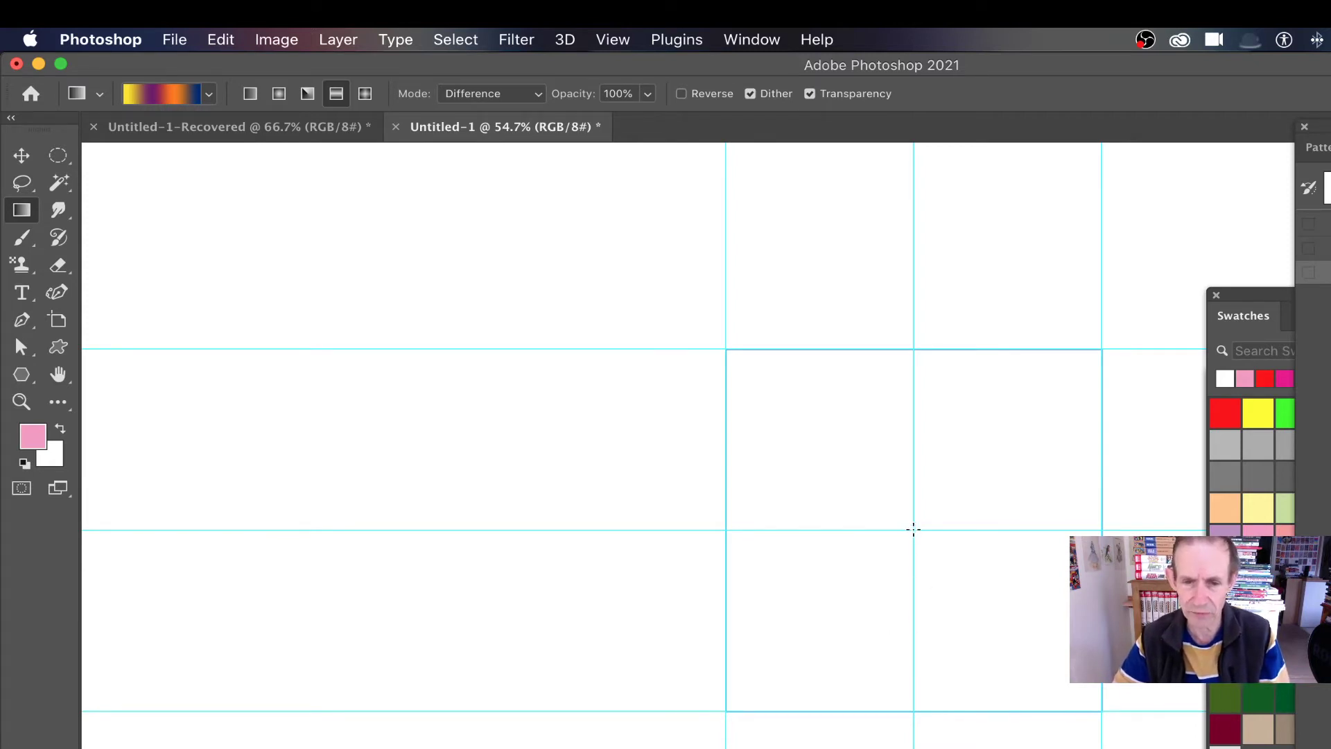
# Layer reflected Difference gradients from the guide intersections into a magenta, green and orange dot pattern.
pyautogui.moveTo(914, 529); pyautogui.dragTo(1102, 527)
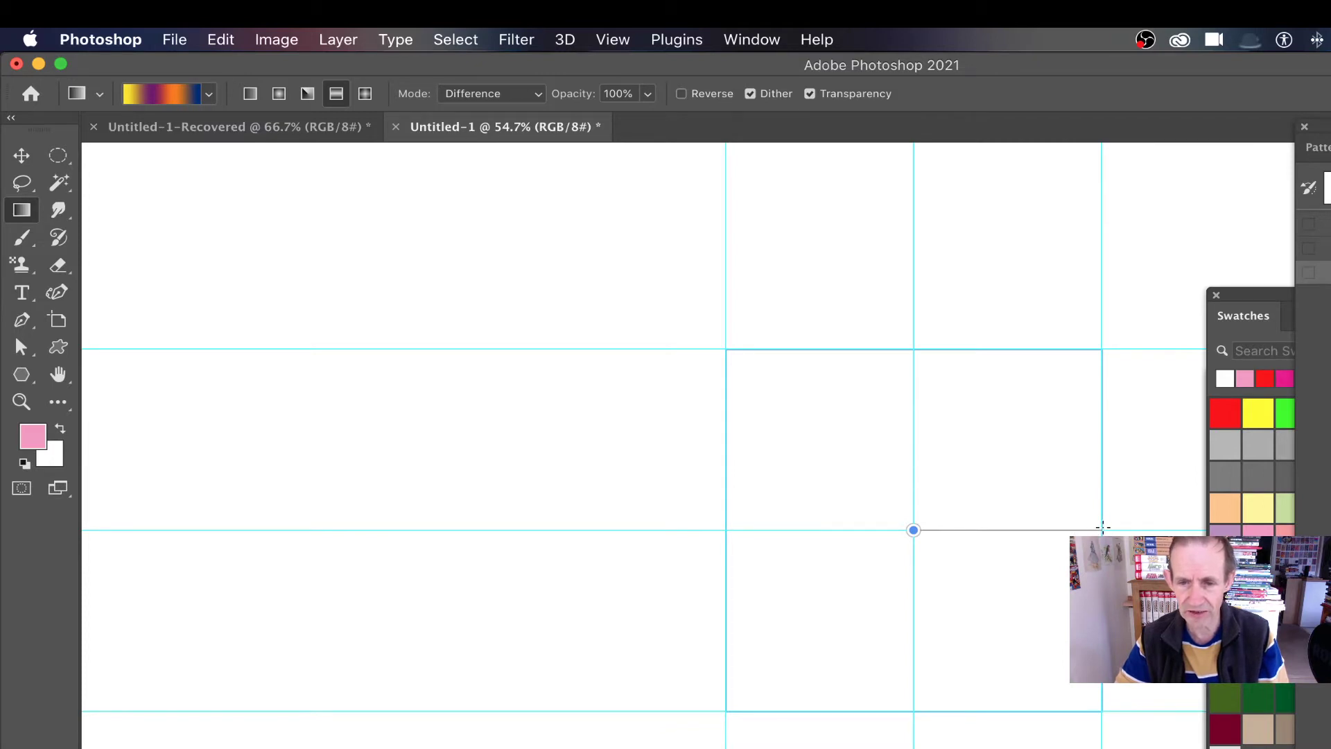
pyautogui.moveTo(1102, 527); pyautogui.dragTo(1102, 527)
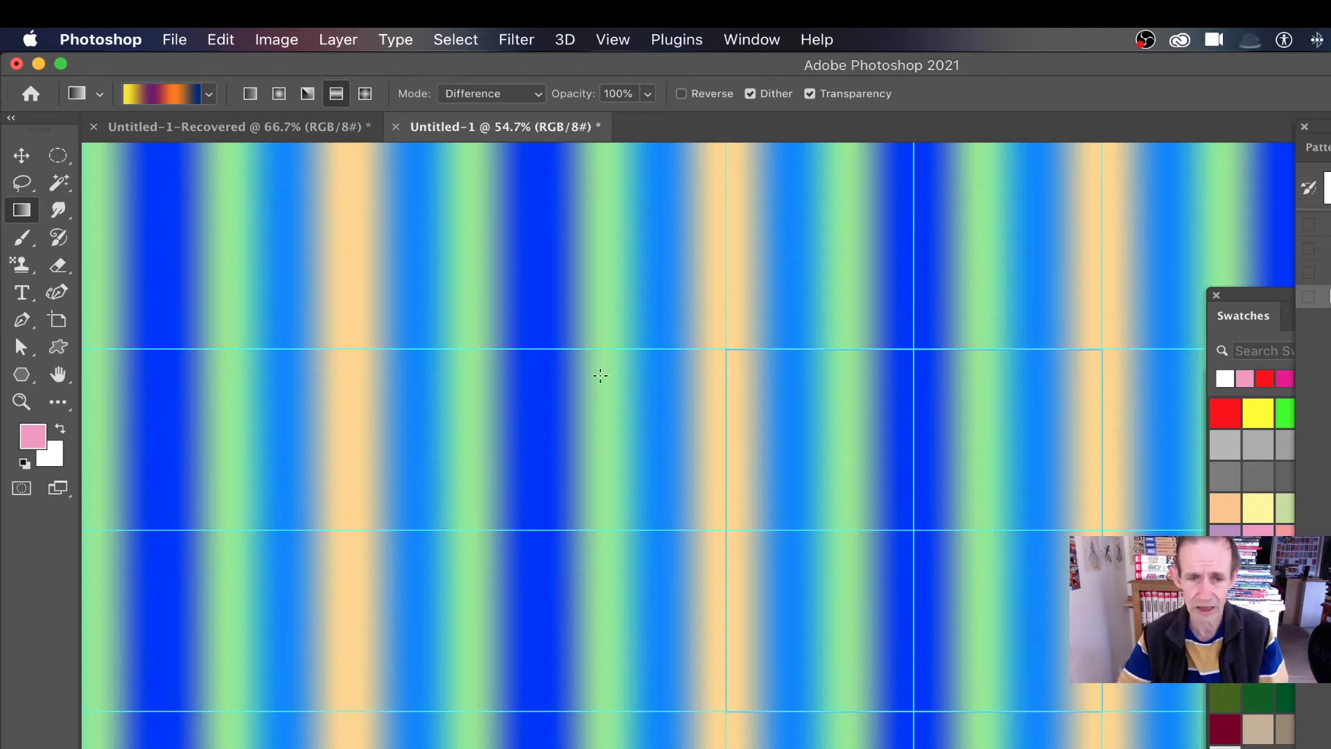
pyautogui.moveTo(867, 472); pyautogui.dragTo(620, 311)
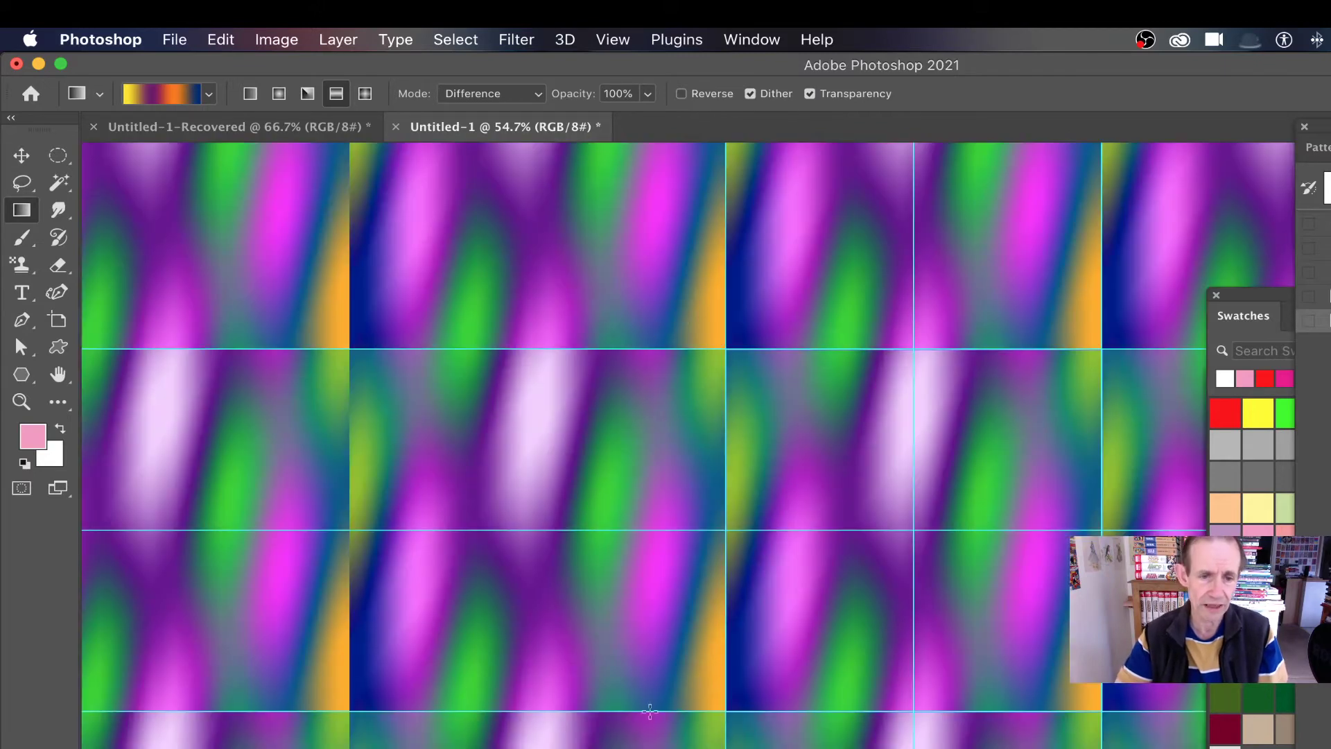
pyautogui.moveTo(669, 663); pyautogui.dragTo(480, 570)
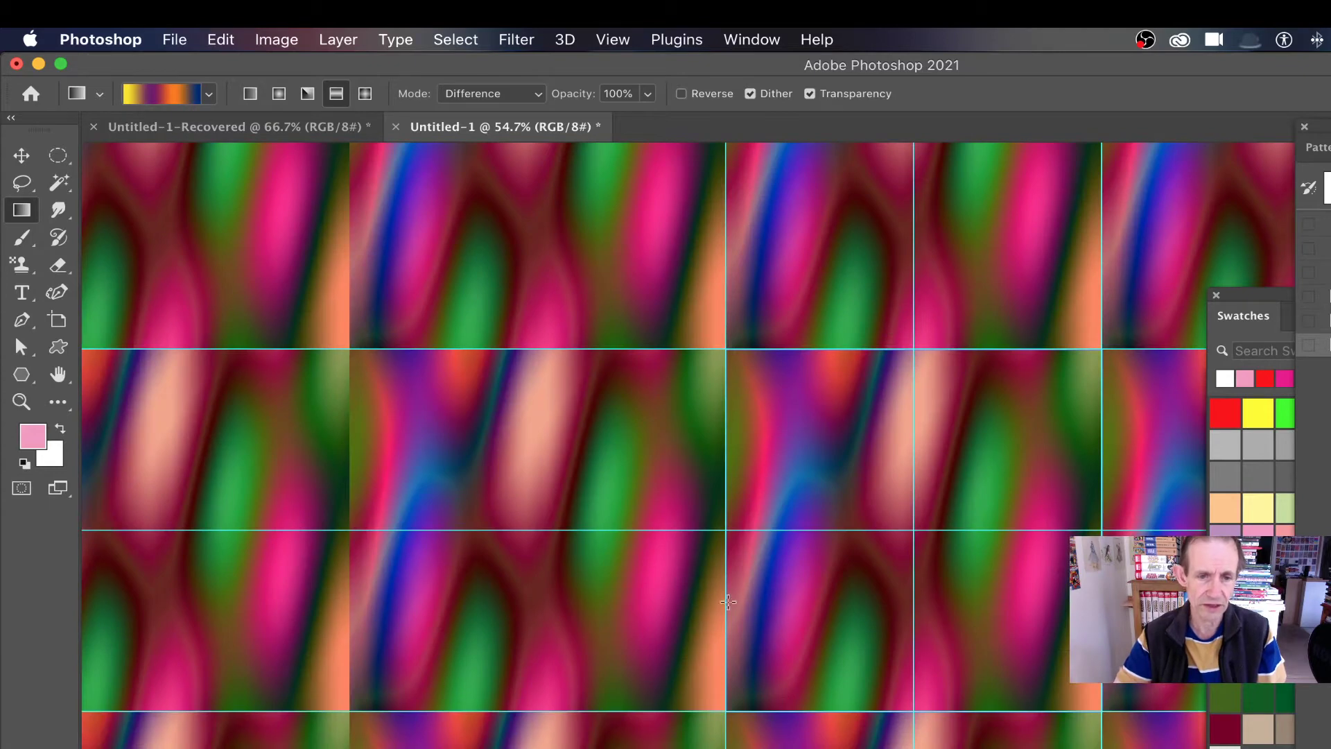
pyautogui.moveTo(808, 615); pyautogui.dragTo(590, 426)
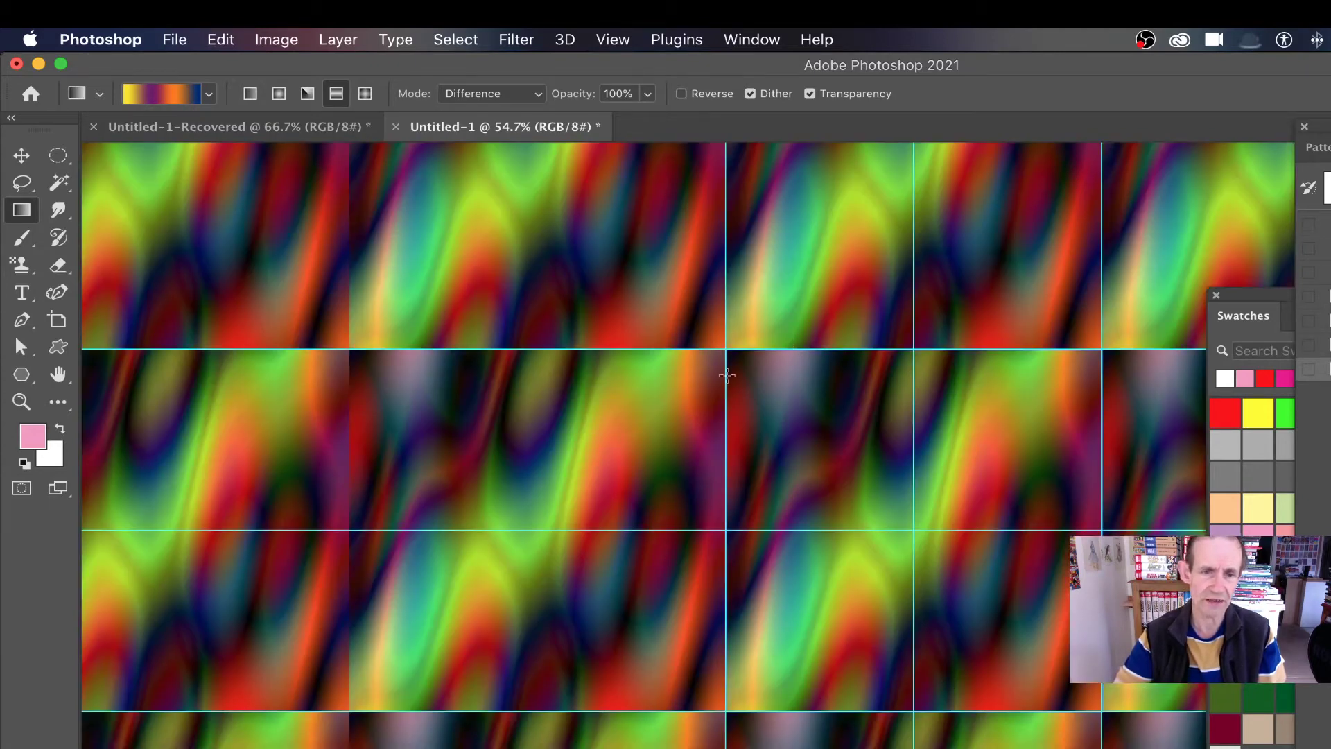
pyautogui.press('super+z')
pyautogui.press('super+z')
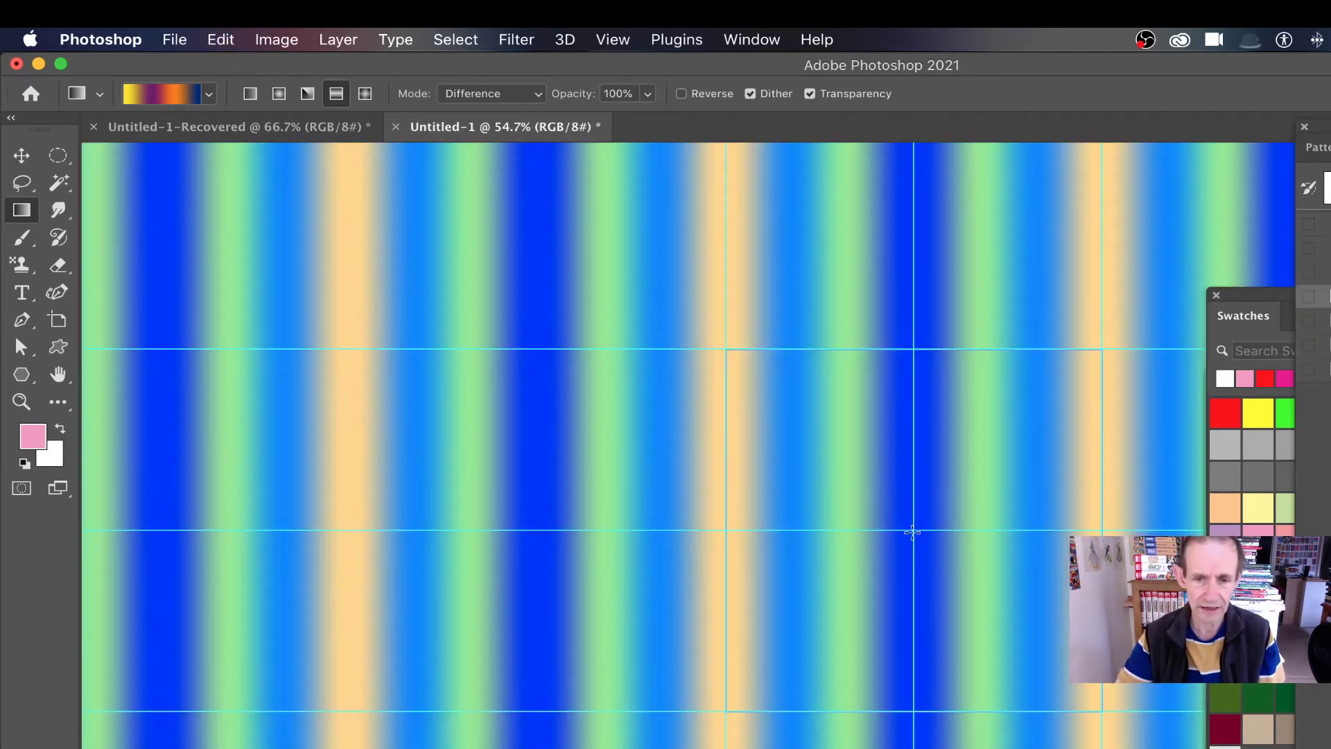
pyautogui.moveTo(914, 531); pyautogui.dragTo(915, 350)
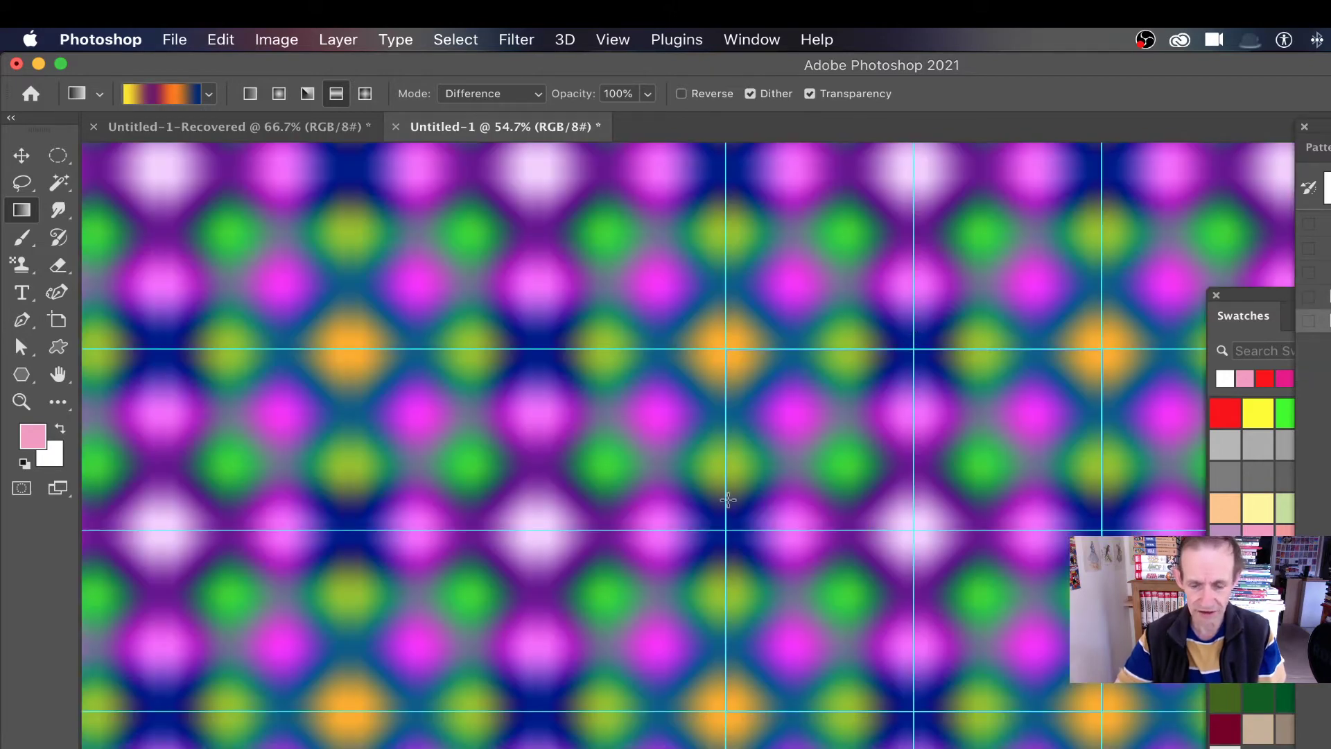
# Undo back to a blank tile and choose the copper gradient preset.
pyautogui.press('super+z')
pyautogui.press('super+z')
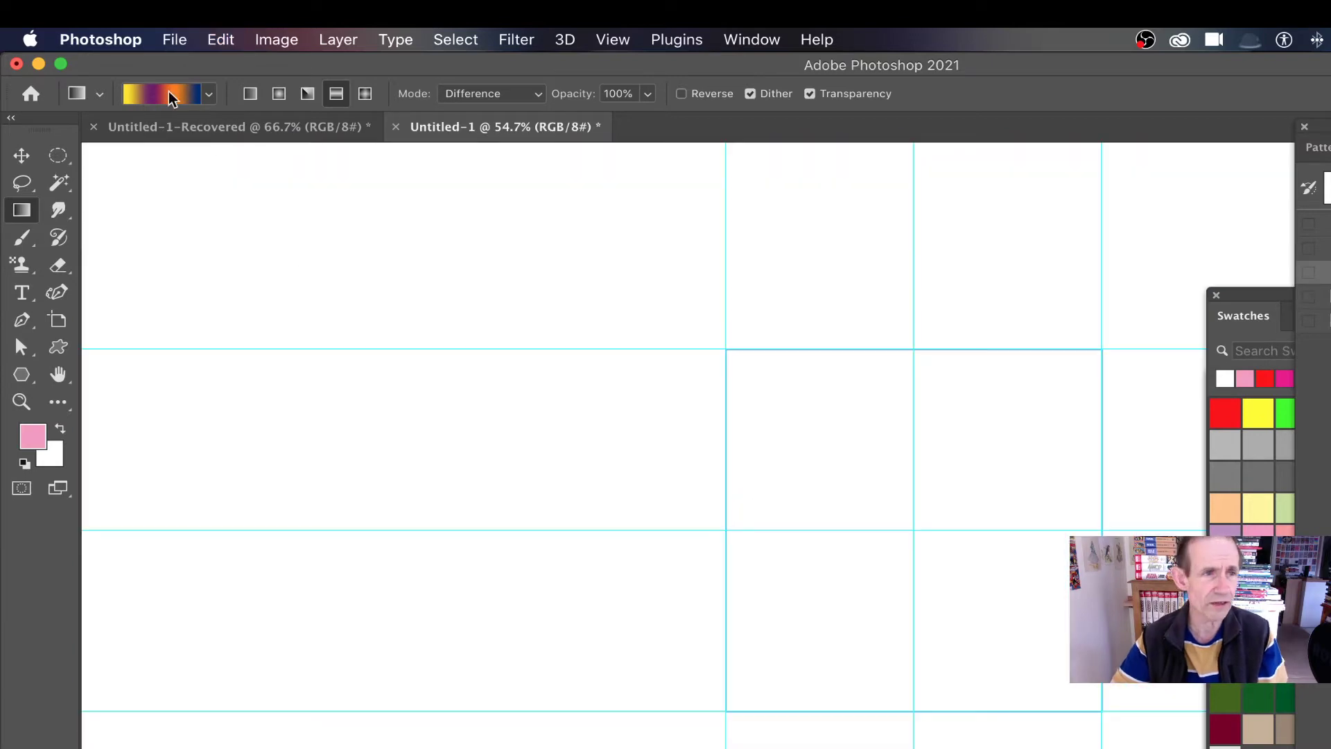
pyautogui.click(208, 93)
pyautogui.click(91, 401)
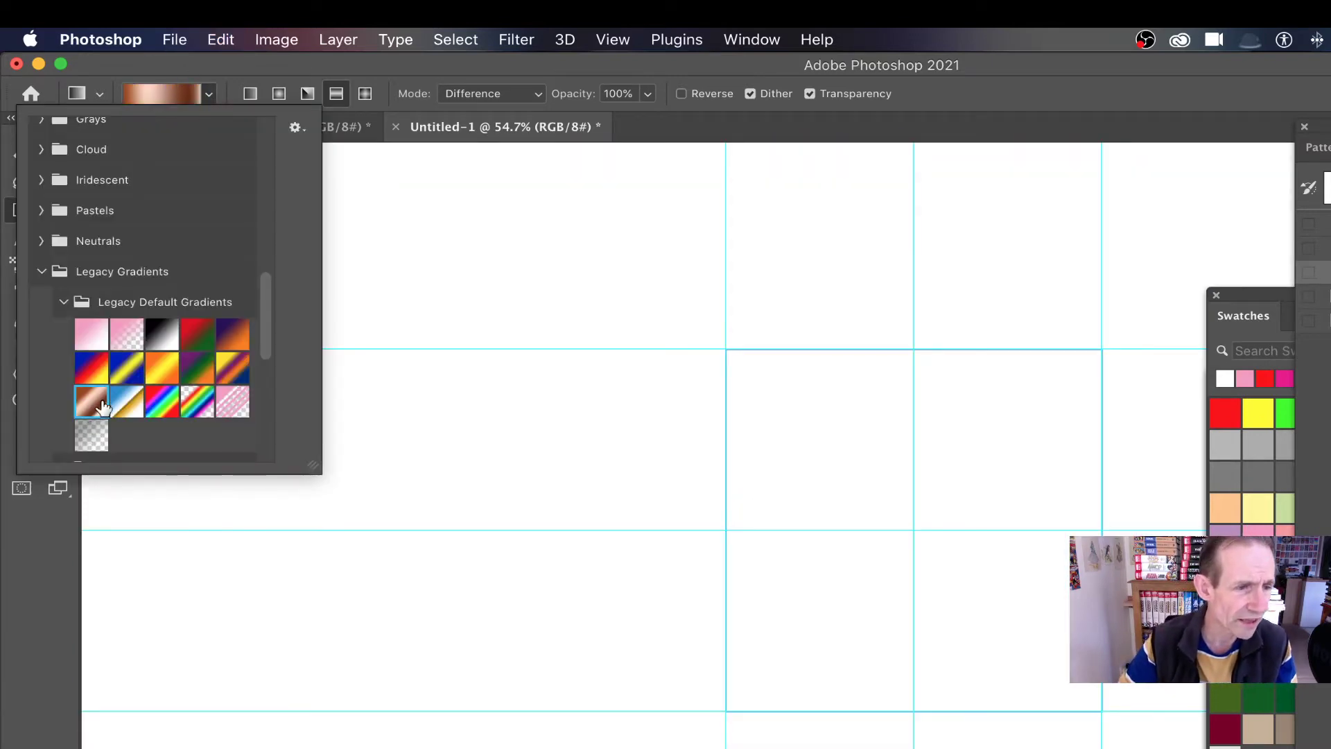
pyautogui.click(675, 381)
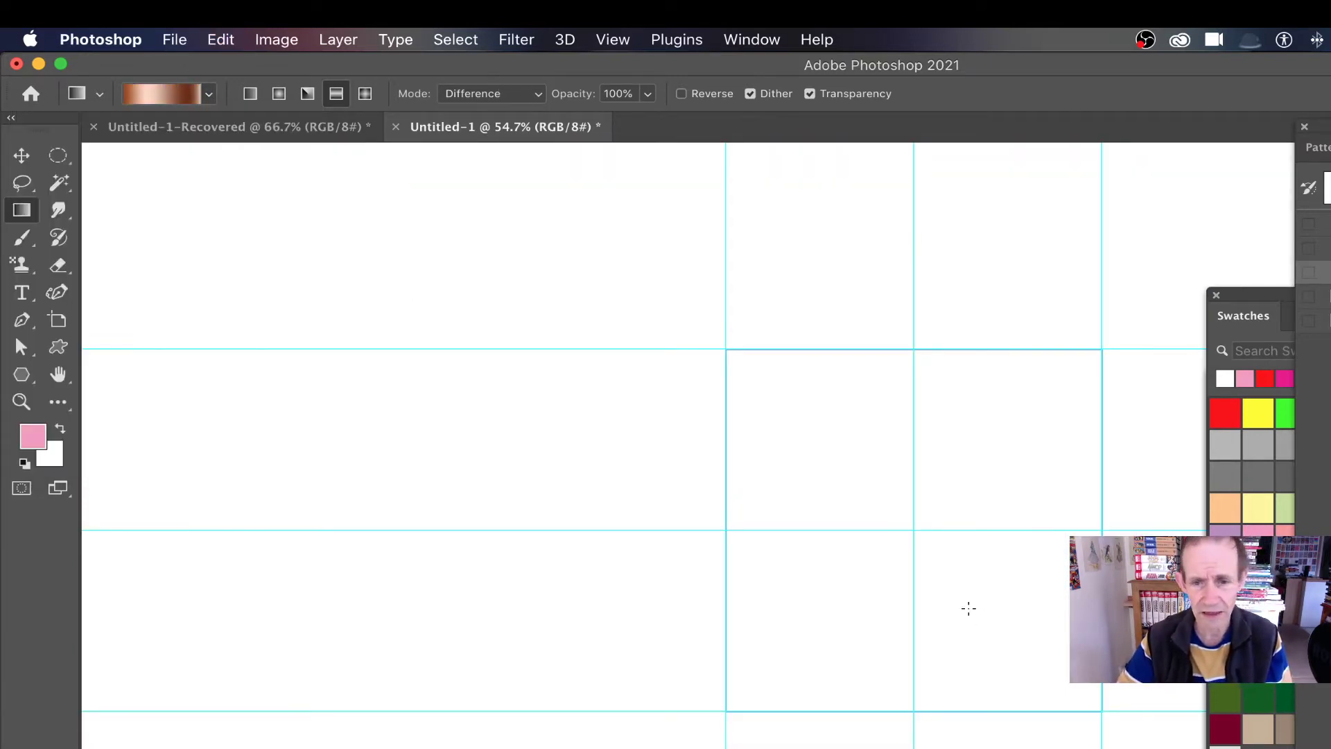
# Draw trial copper gradients from the guide intersection, then undo them all.
pyautogui.moveTo(913, 531); pyautogui.dragTo(913, 352)
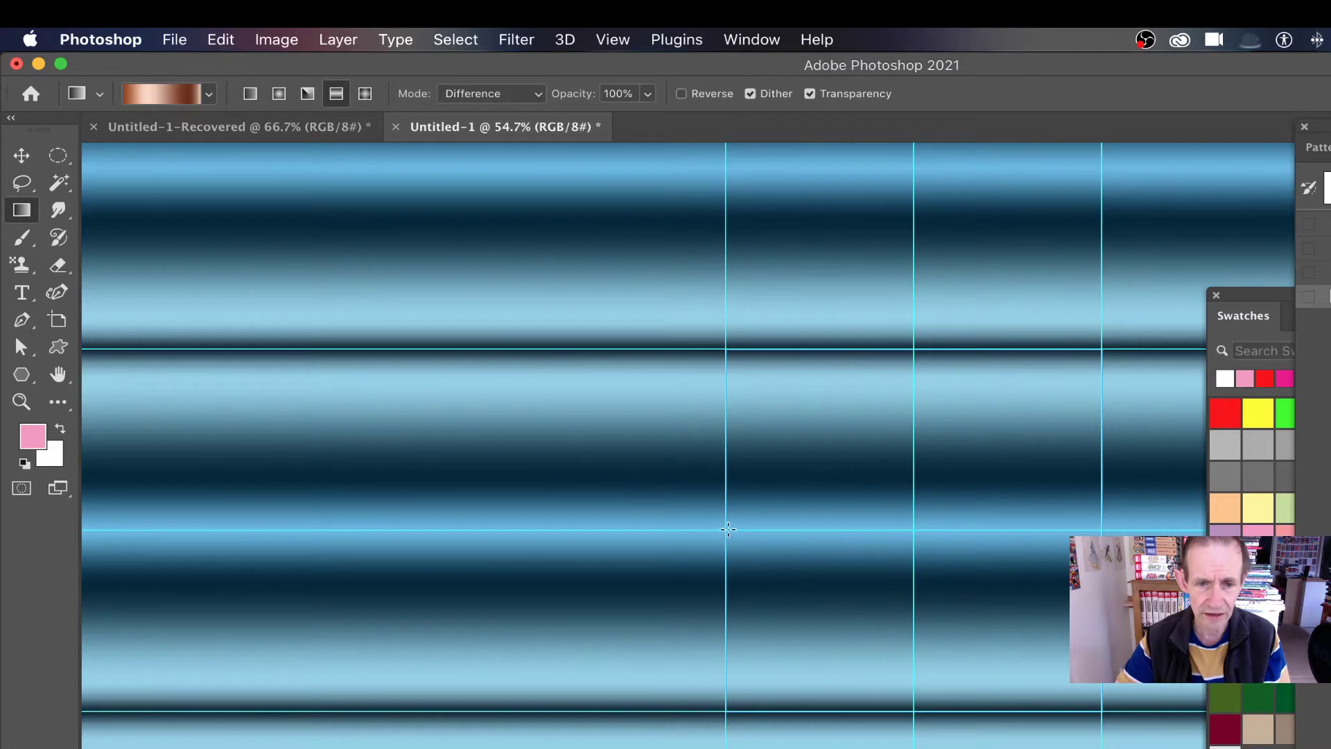
pyautogui.moveTo(726, 531); pyautogui.dragTo(913, 530)
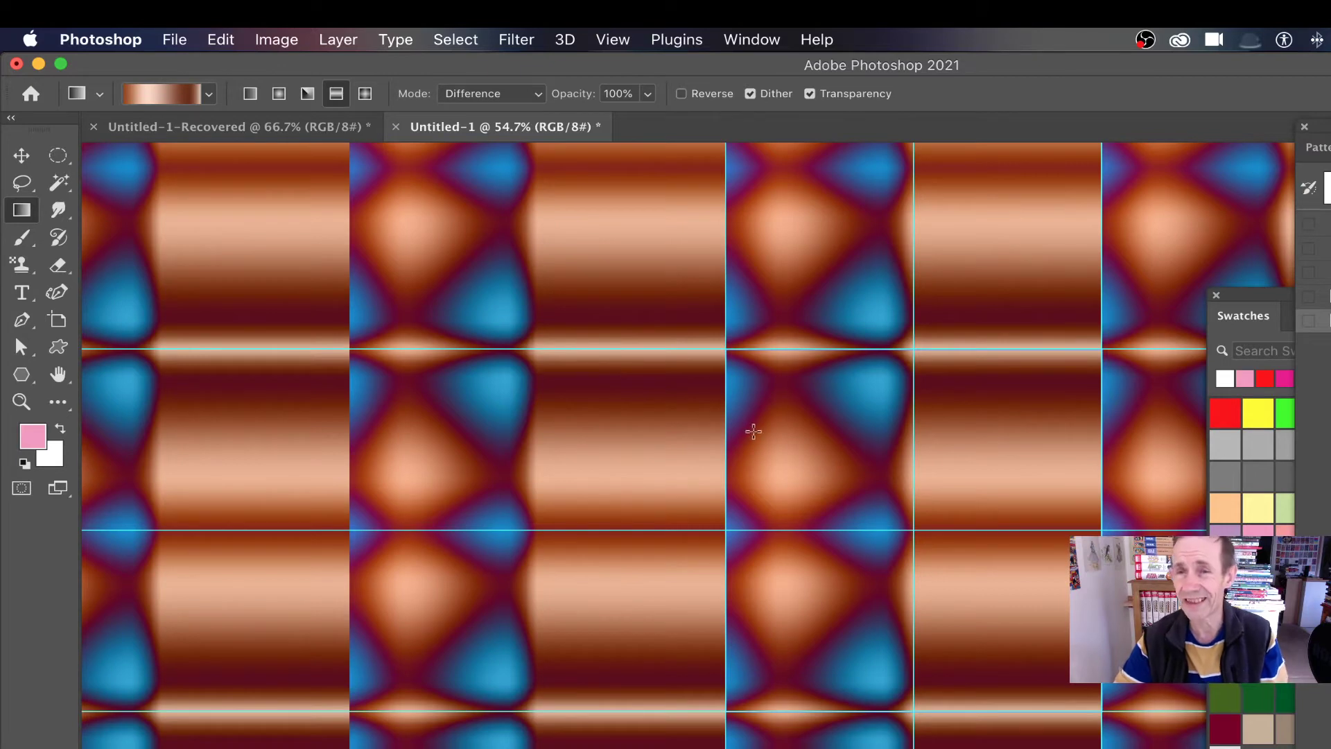
pyautogui.press('super+z')
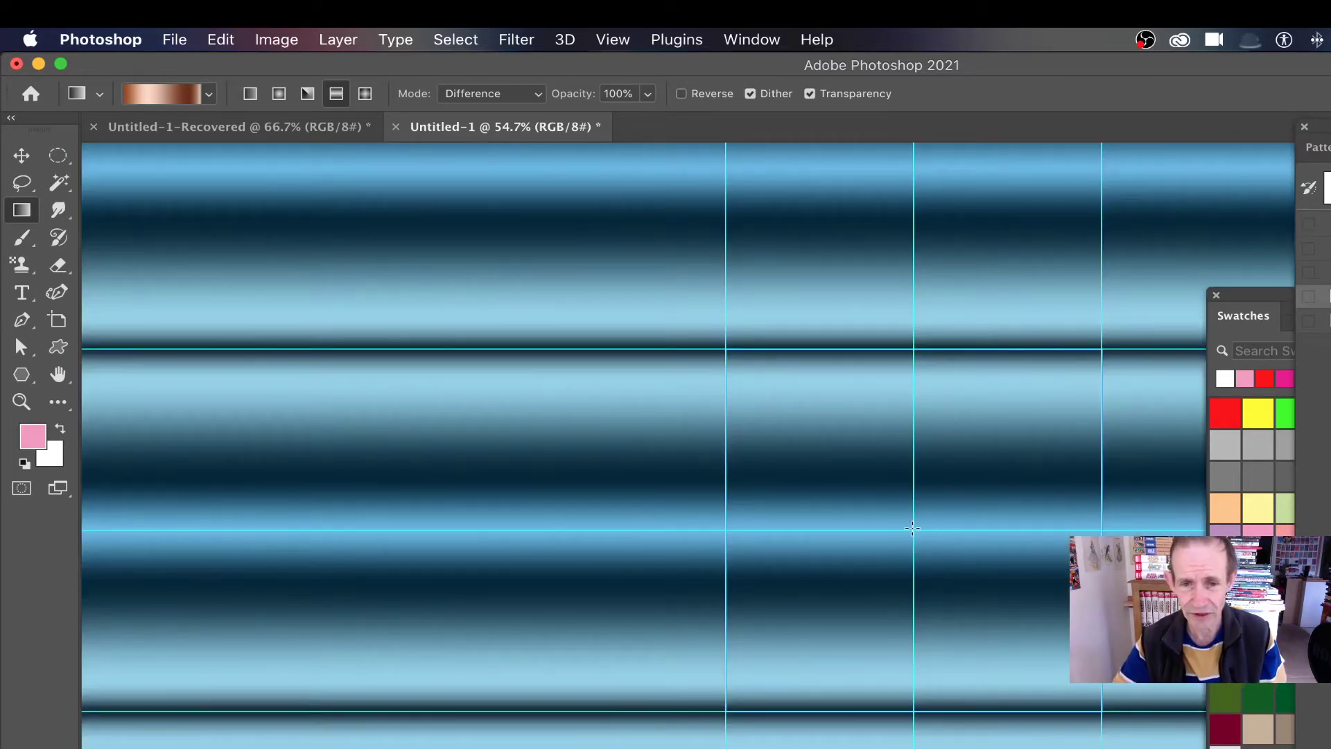
pyautogui.moveTo(912, 530); pyautogui.dragTo(726, 529)
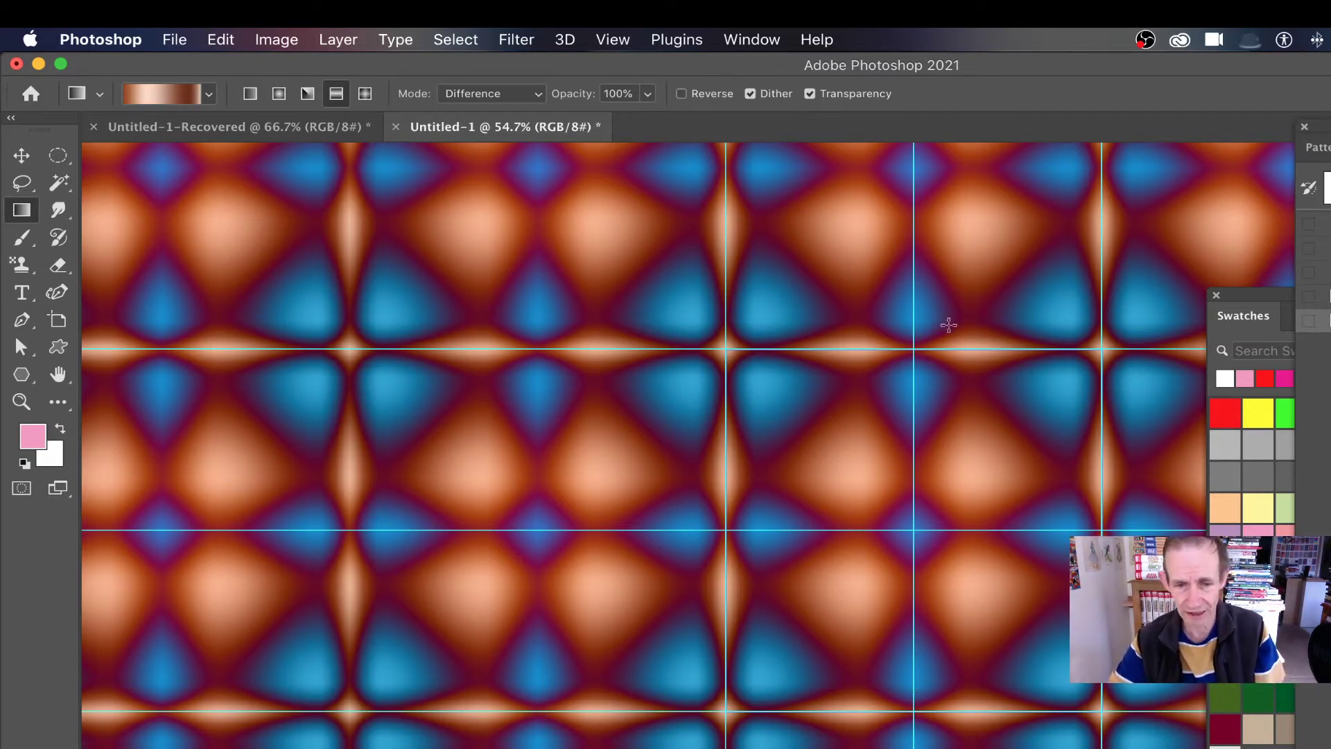
pyautogui.press('super+z')
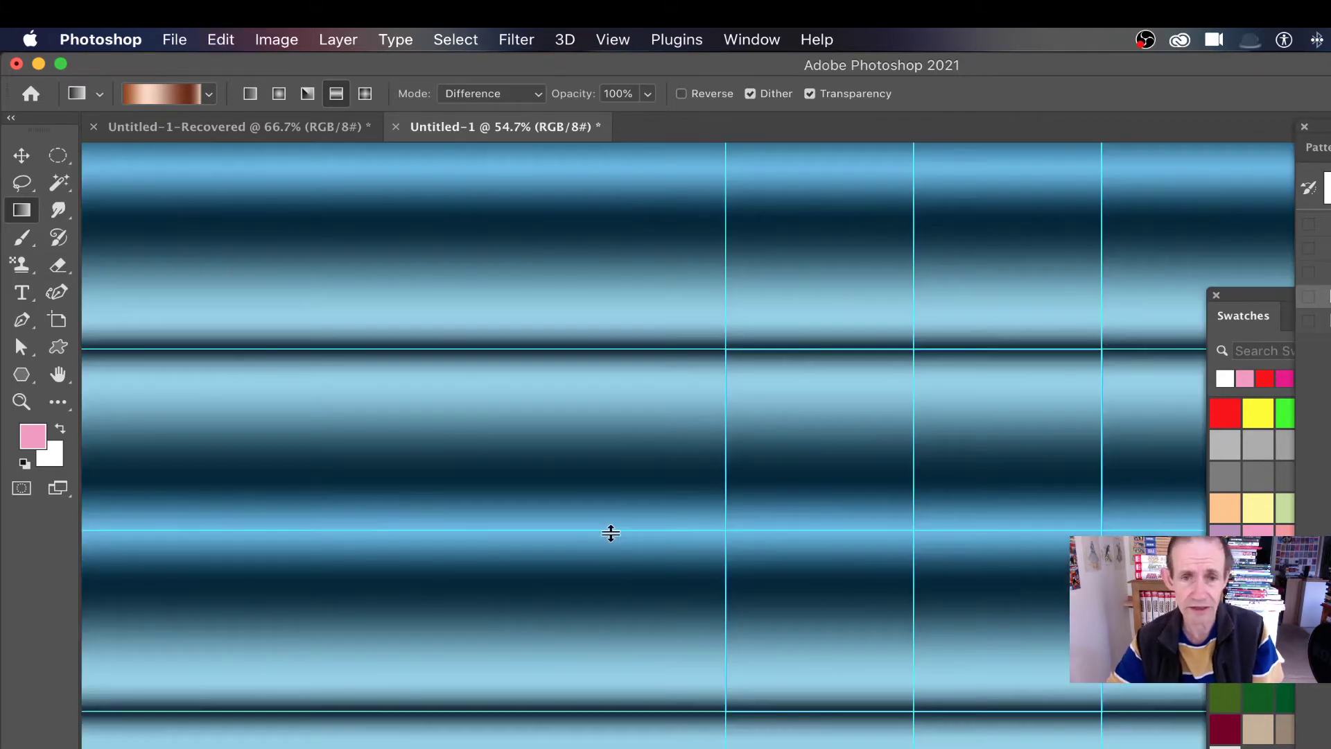
pyautogui.press('super+z')
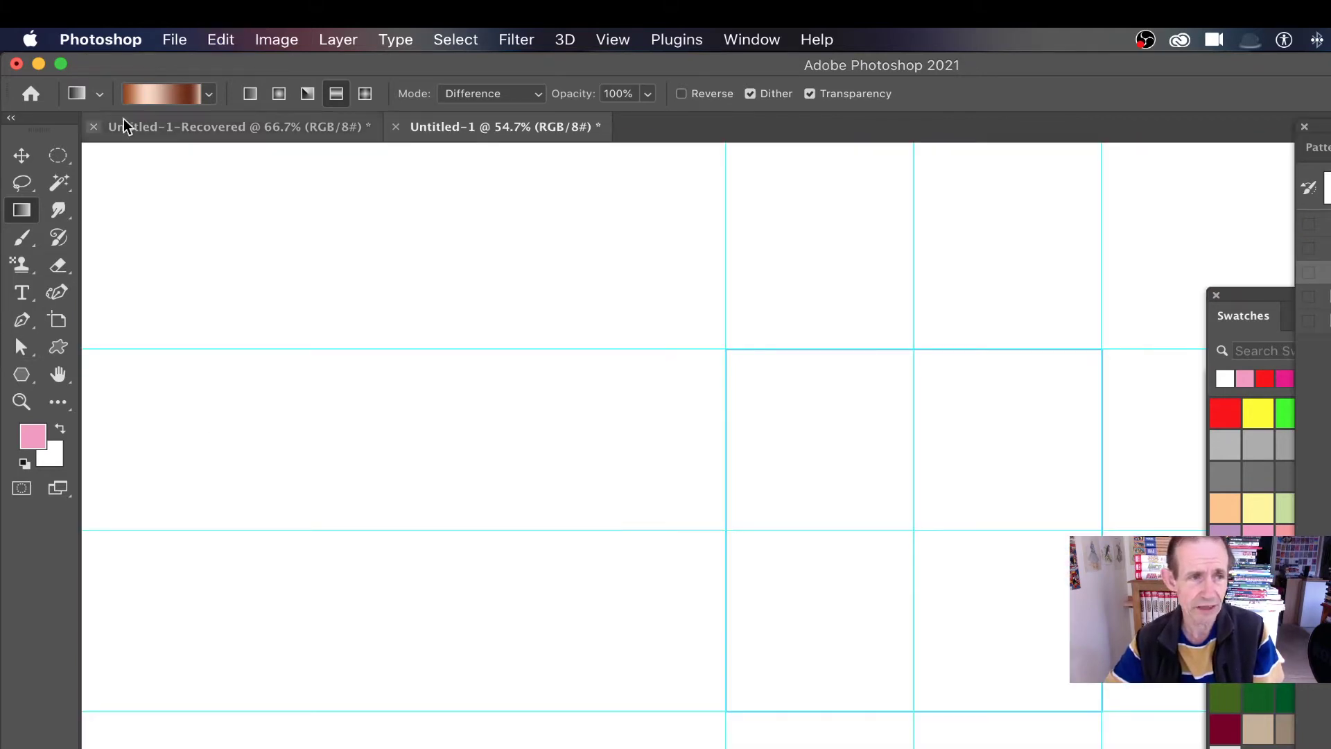
# Choose the rainbow preset and cross horizontal and vertical gradients into a rainbow diamond pattern.
pyautogui.click(207, 95)
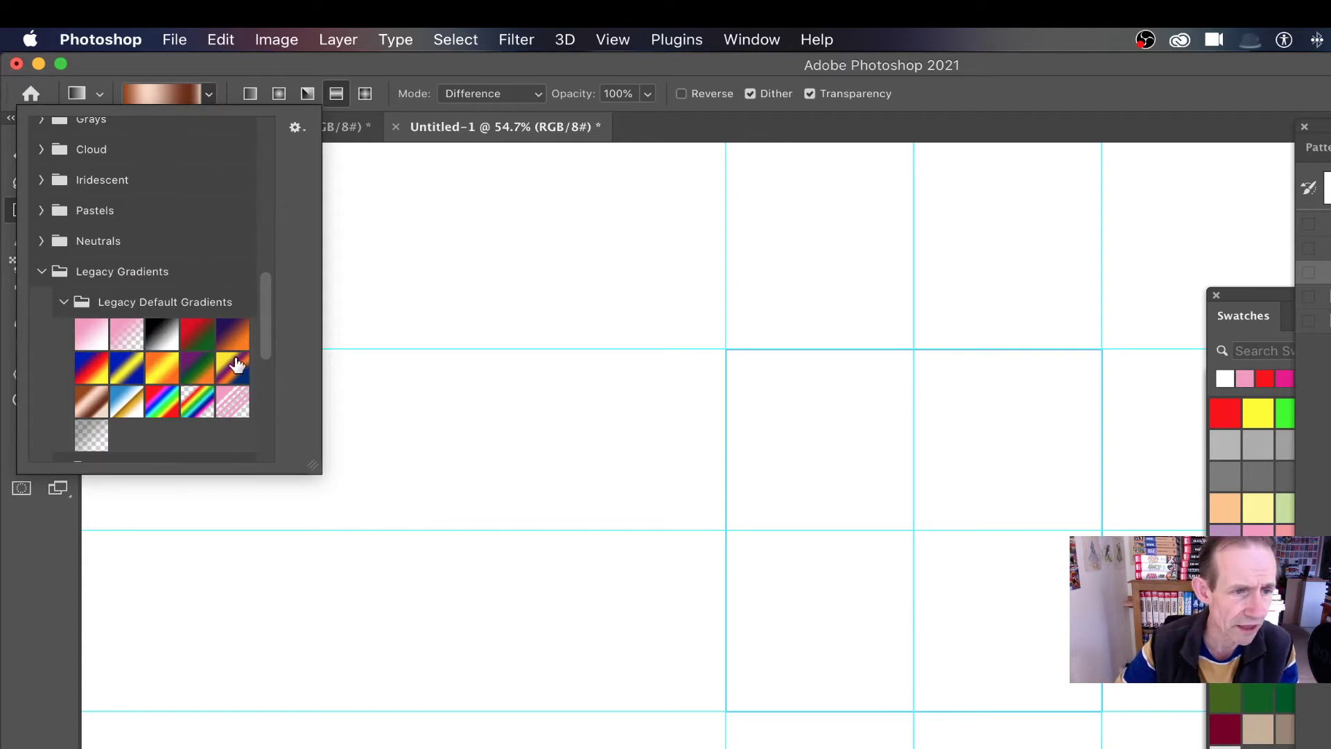
pyautogui.click(163, 406)
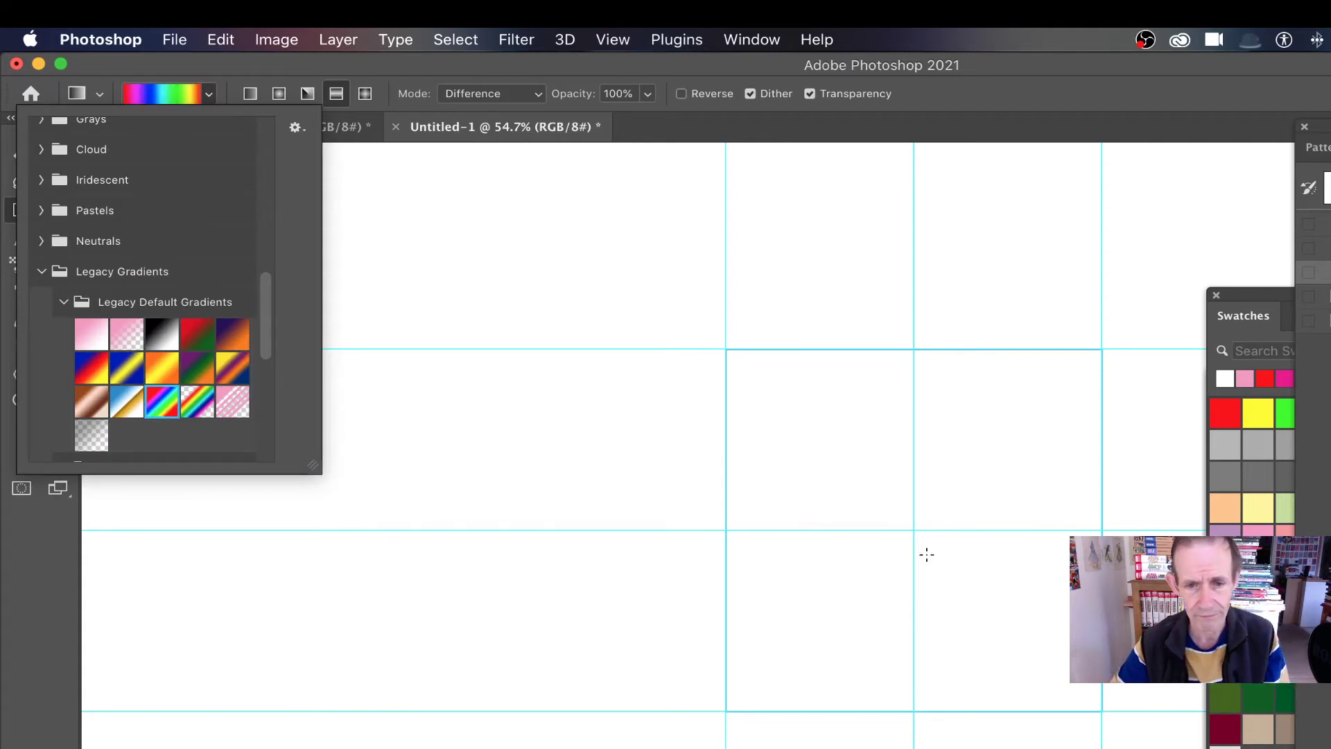
pyautogui.moveTo(914, 530); pyautogui.dragTo(1102, 527)
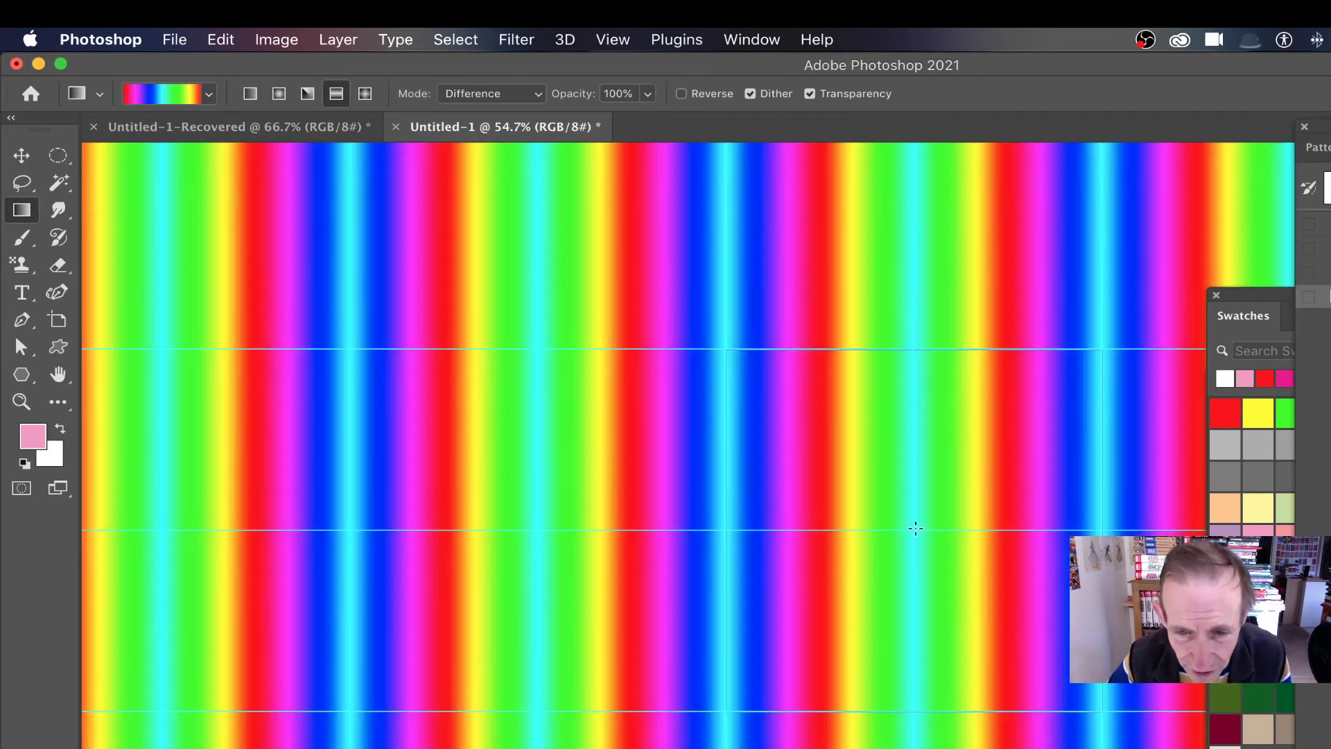
pyautogui.moveTo(914, 530); pyautogui.dragTo(915, 351)
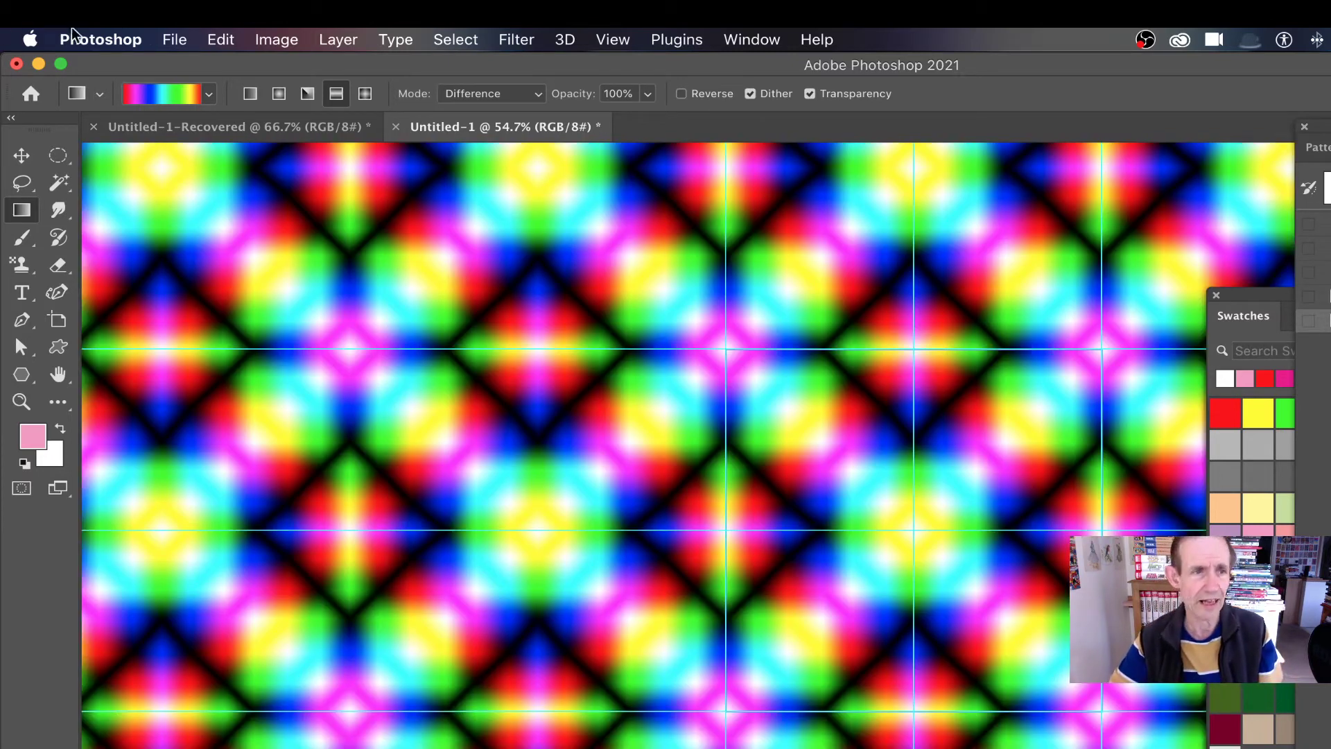
# Define the criss-cross tile as a pattern named Pattern 534.
pyautogui.click(230, 39)
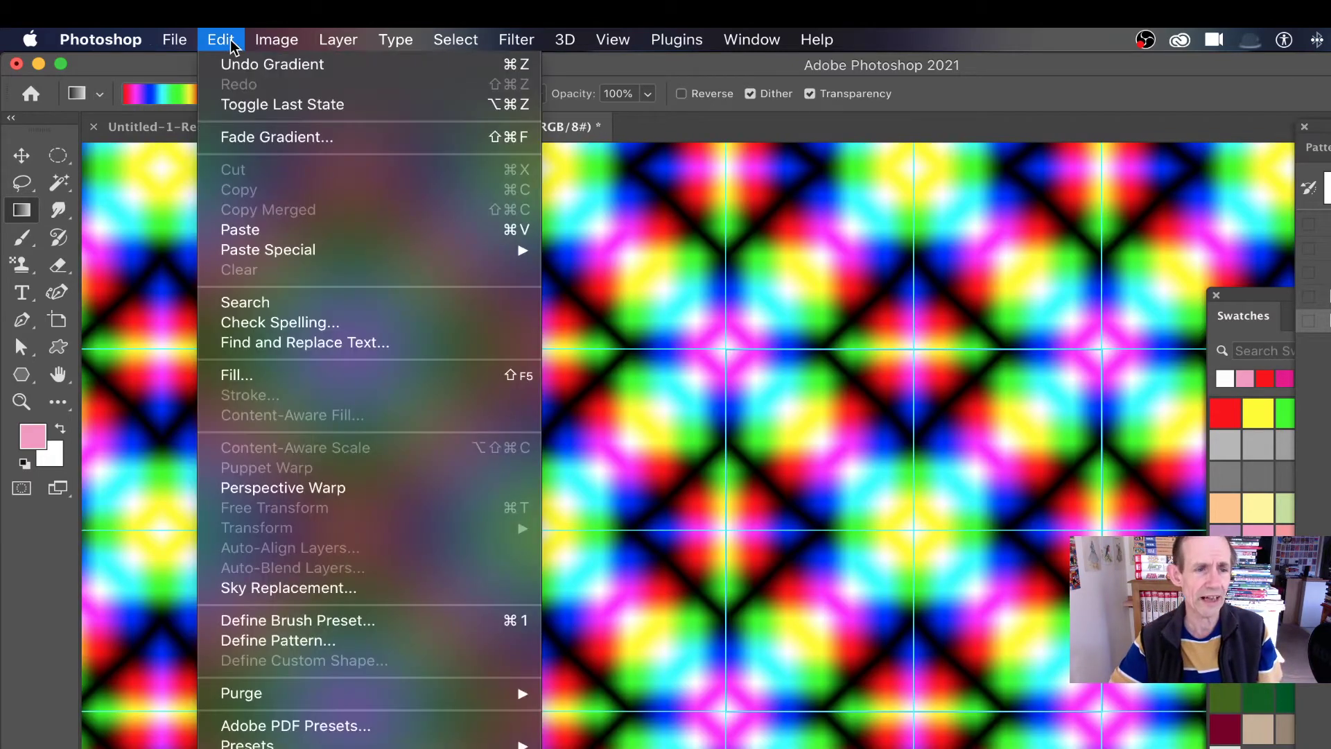
pyautogui.click(310, 639)
pyautogui.click(731, 378)
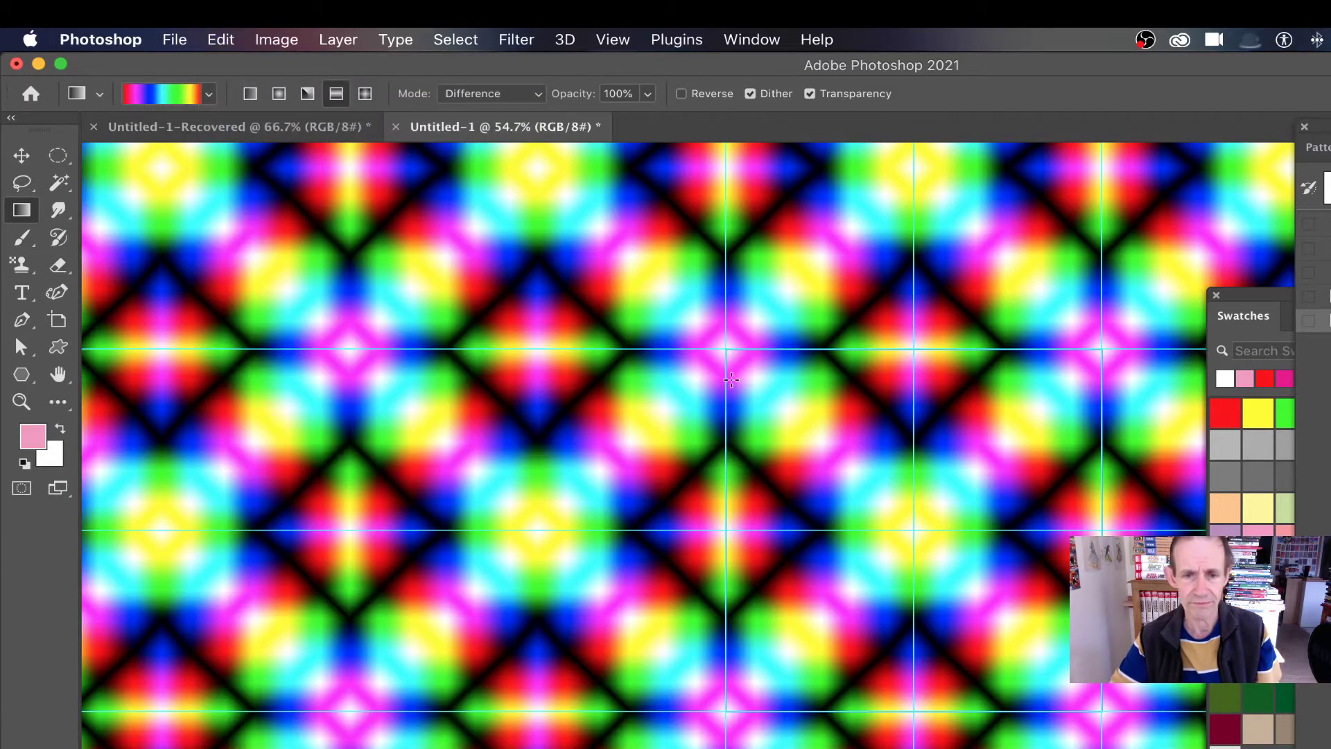
# Add one more trial gradient, then undo back to a blank white tile.
pyautogui.moveTo(918, 530); pyautogui.dragTo(818, 416)
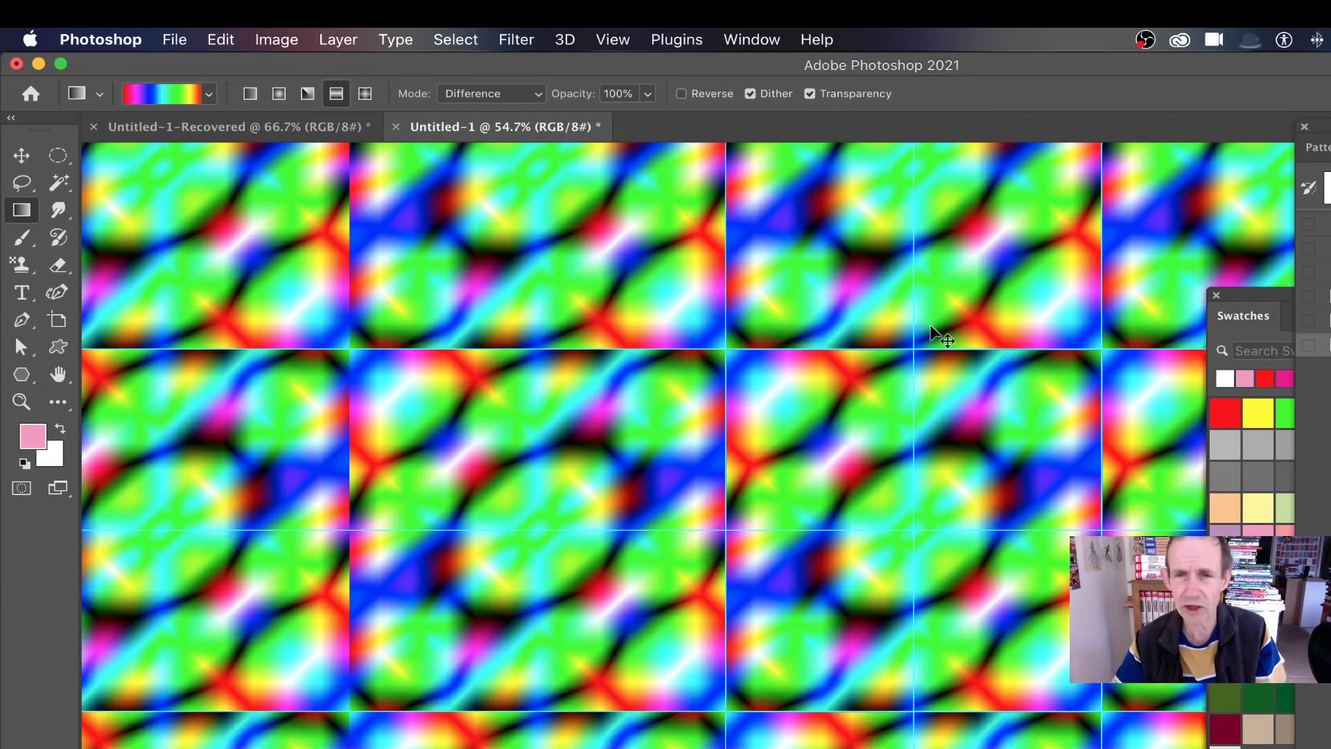
pyautogui.press('super+z')
pyautogui.press('super+z')
pyautogui.press('super+z')
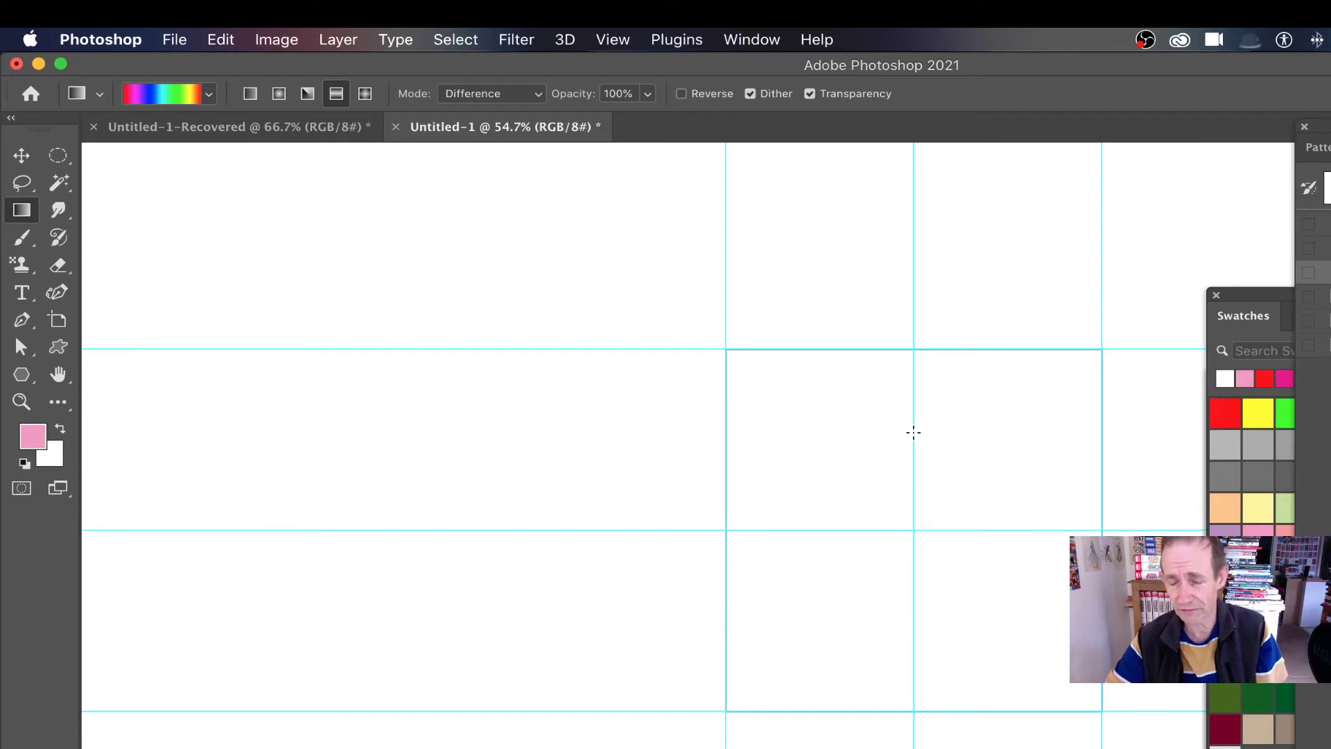
pyautogui.click(614, 39)
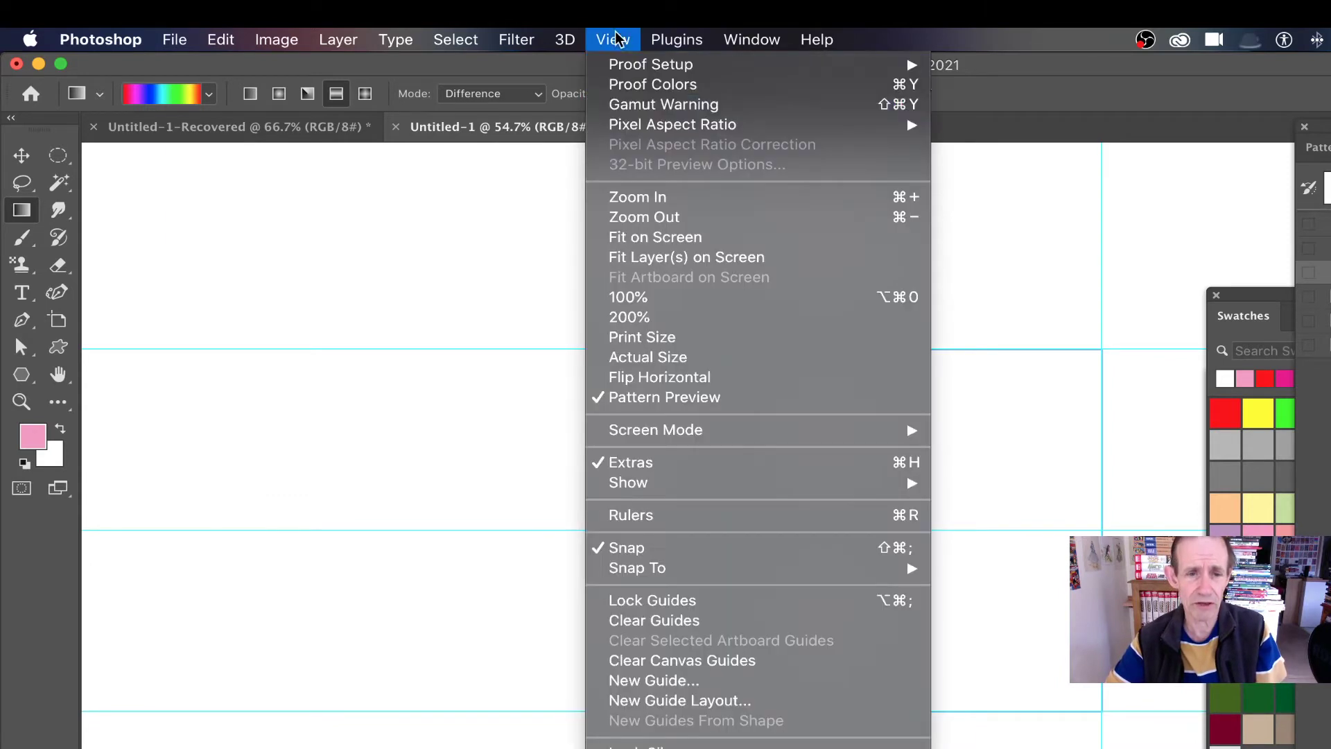
# Clear all guides, switch to Diamond gradients and draw trial diamond fills.
pyautogui.click(714, 626)
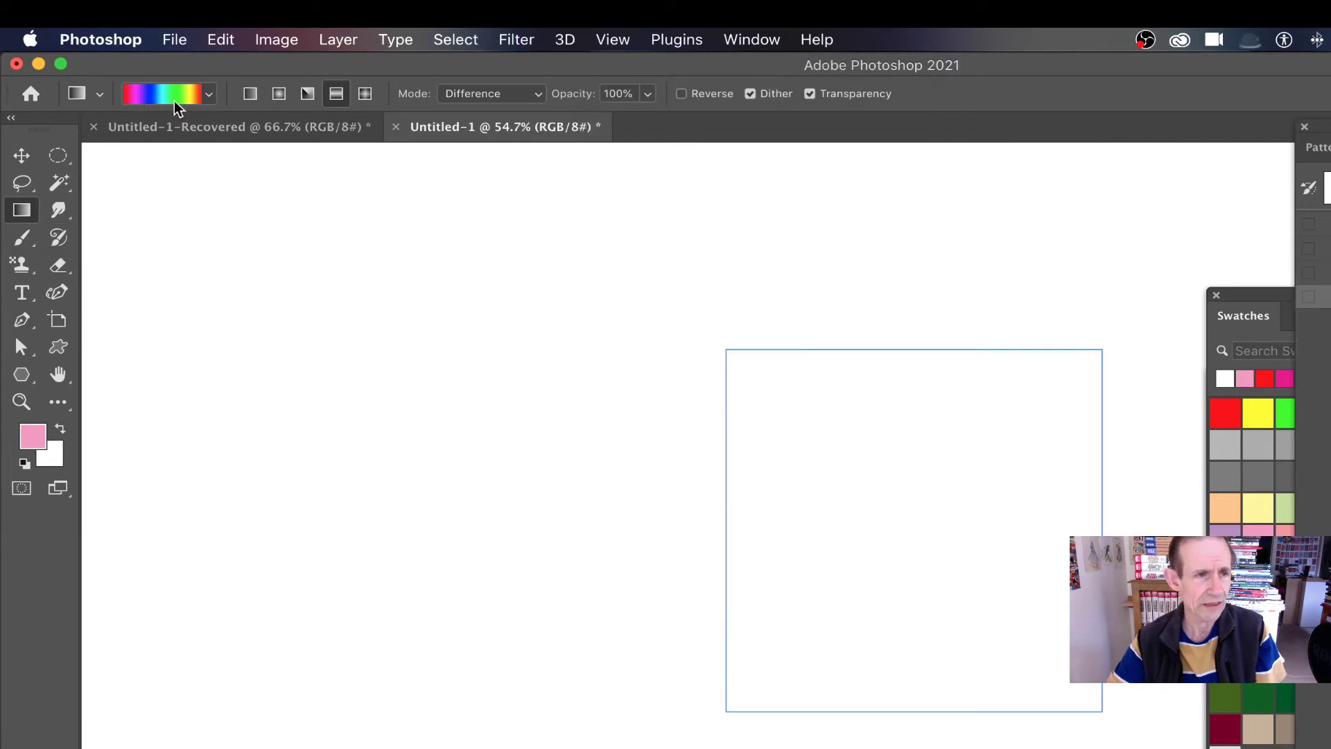
pyautogui.click(366, 94)
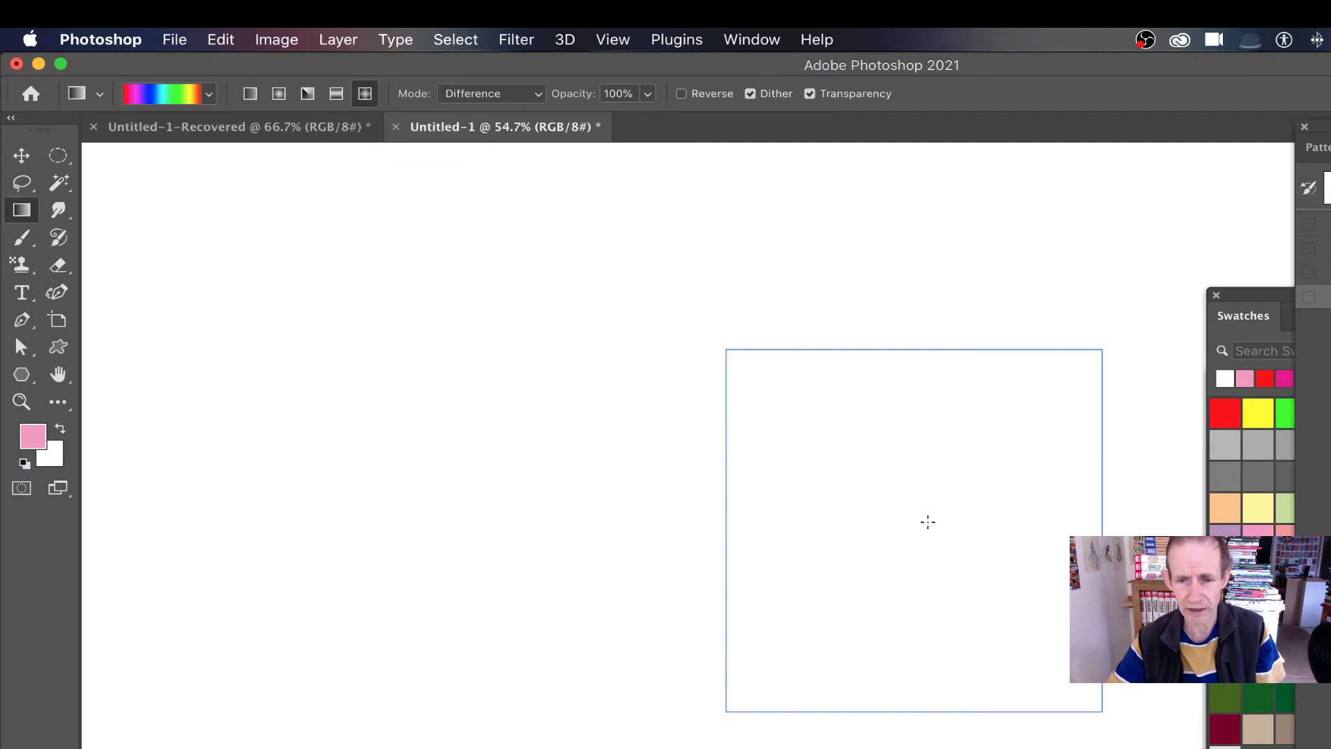
pyautogui.moveTo(930, 523); pyautogui.dragTo(1054, 603)
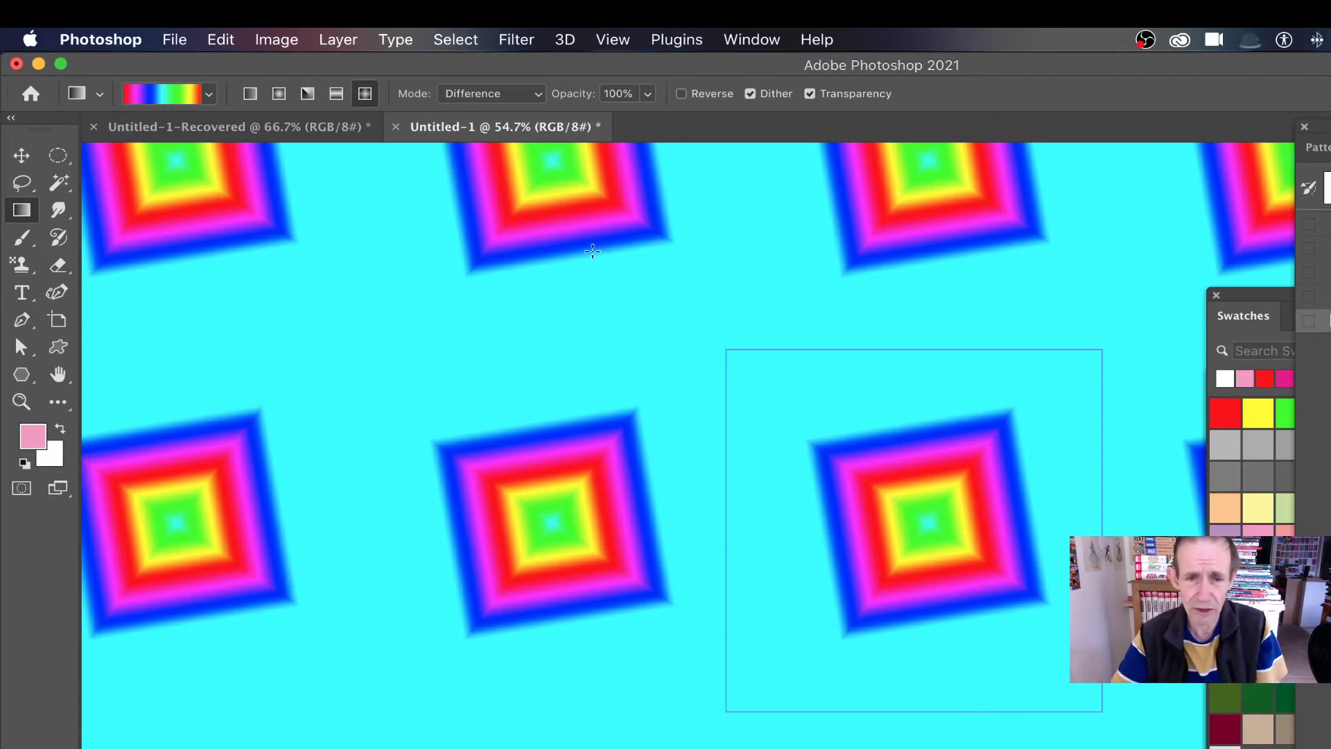
pyautogui.moveTo(725, 342); pyautogui.dragTo(778, 410)
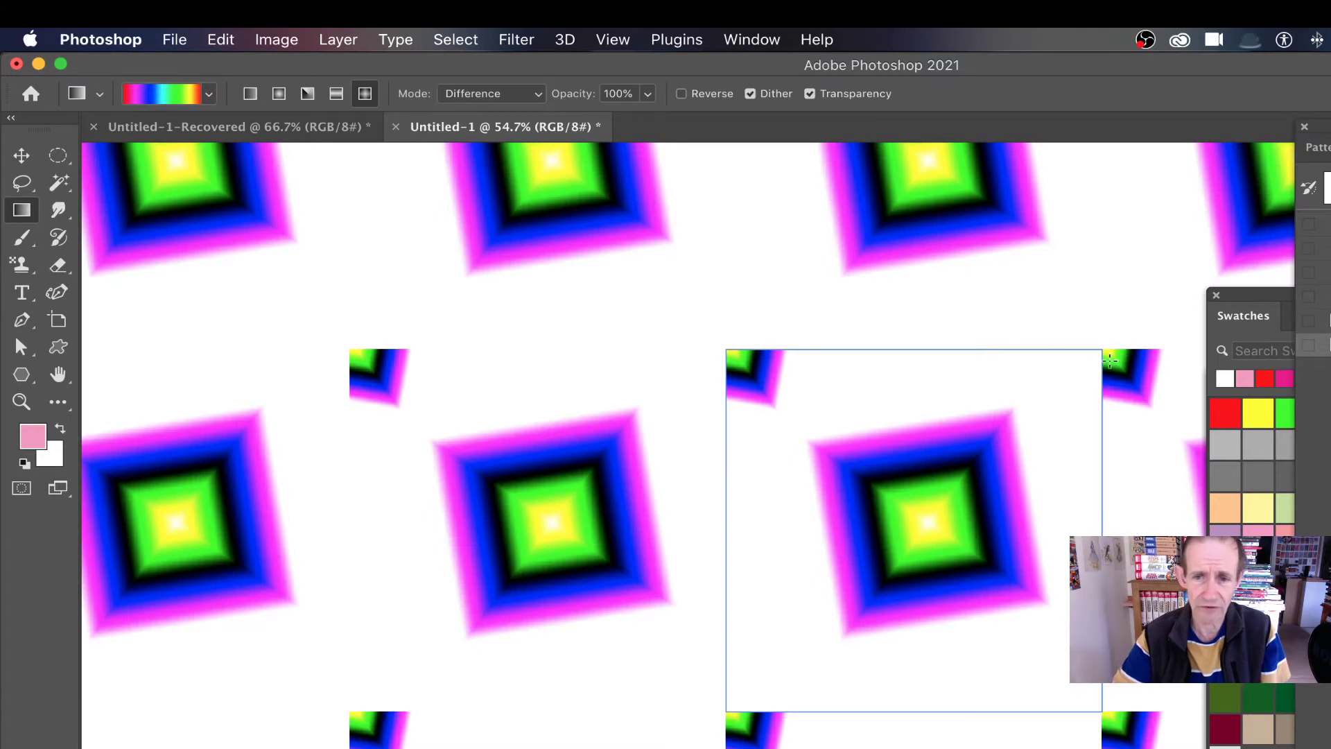
pyautogui.press('super+z')
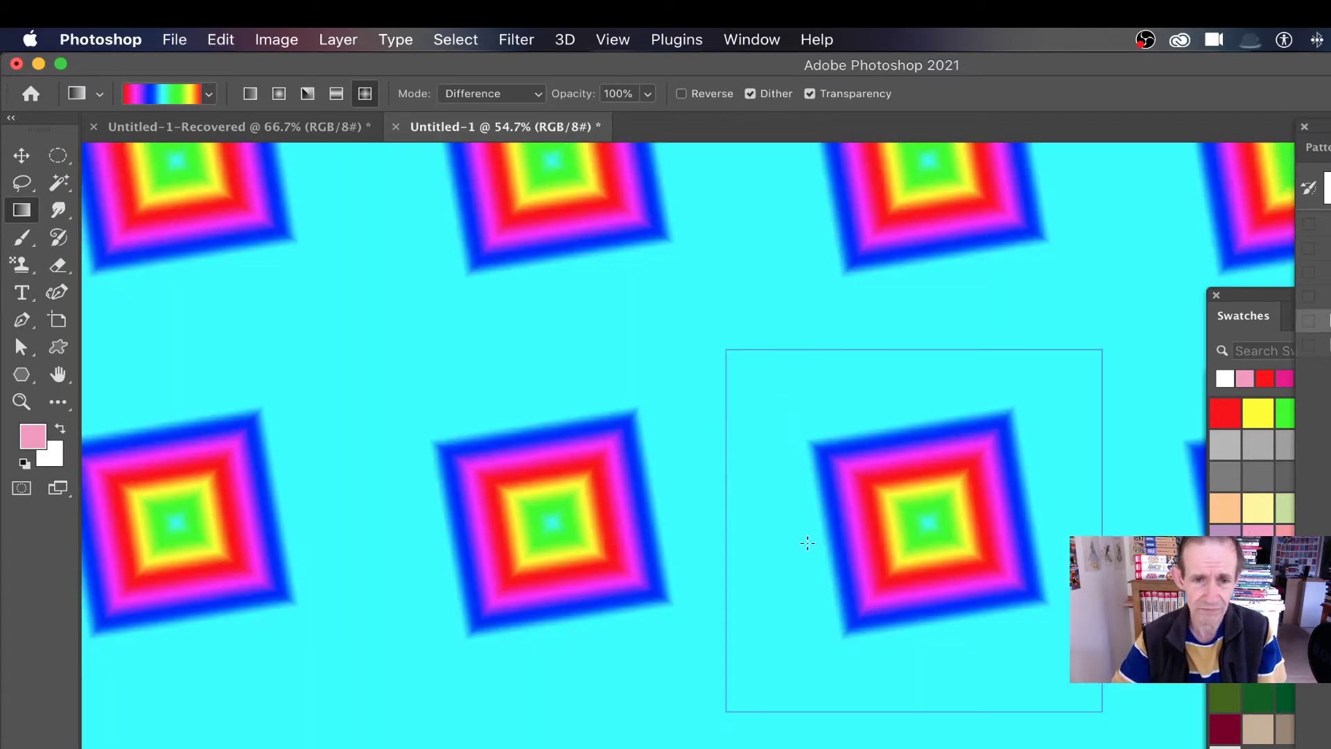
# Layer several more diamond gradients, then undo back to a blank white tile.
pyautogui.moveTo(807, 540); pyautogui.dragTo(667, 287)
pyautogui.moveTo(670, 421); pyautogui.dragTo(933, 252)
pyautogui.moveTo(882, 386); pyautogui.dragTo(638, 256)
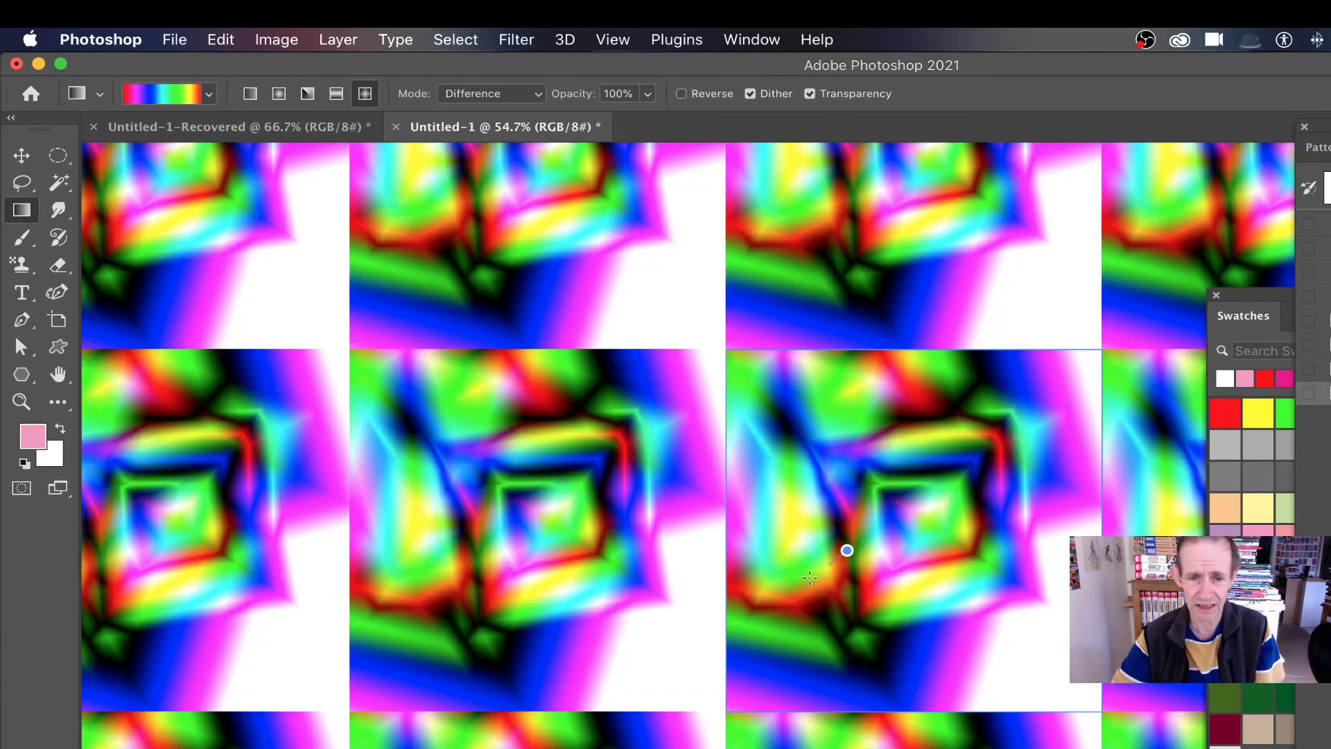
pyautogui.moveTo(847, 550); pyautogui.dragTo(655, 694)
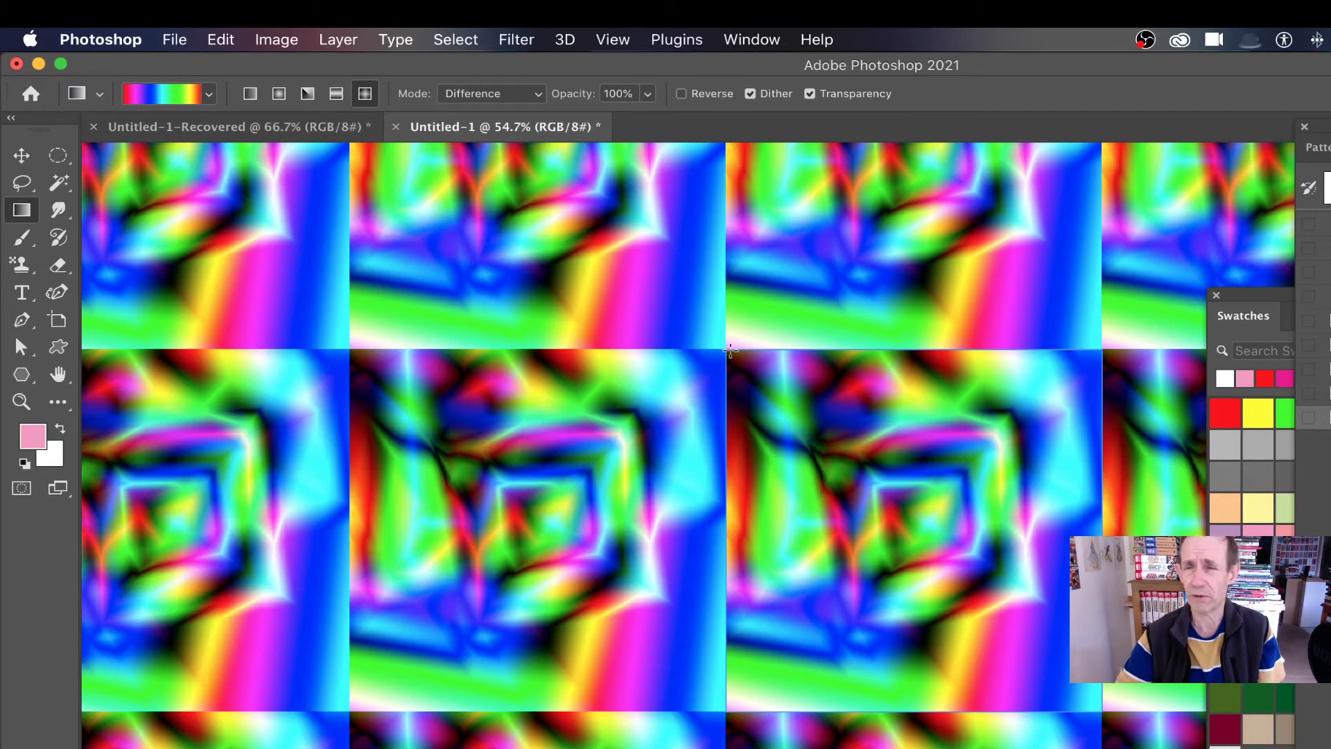
pyautogui.press('super+z')
pyautogui.press('super+z')
pyautogui.press('super+z')
pyautogui.press('super+z')
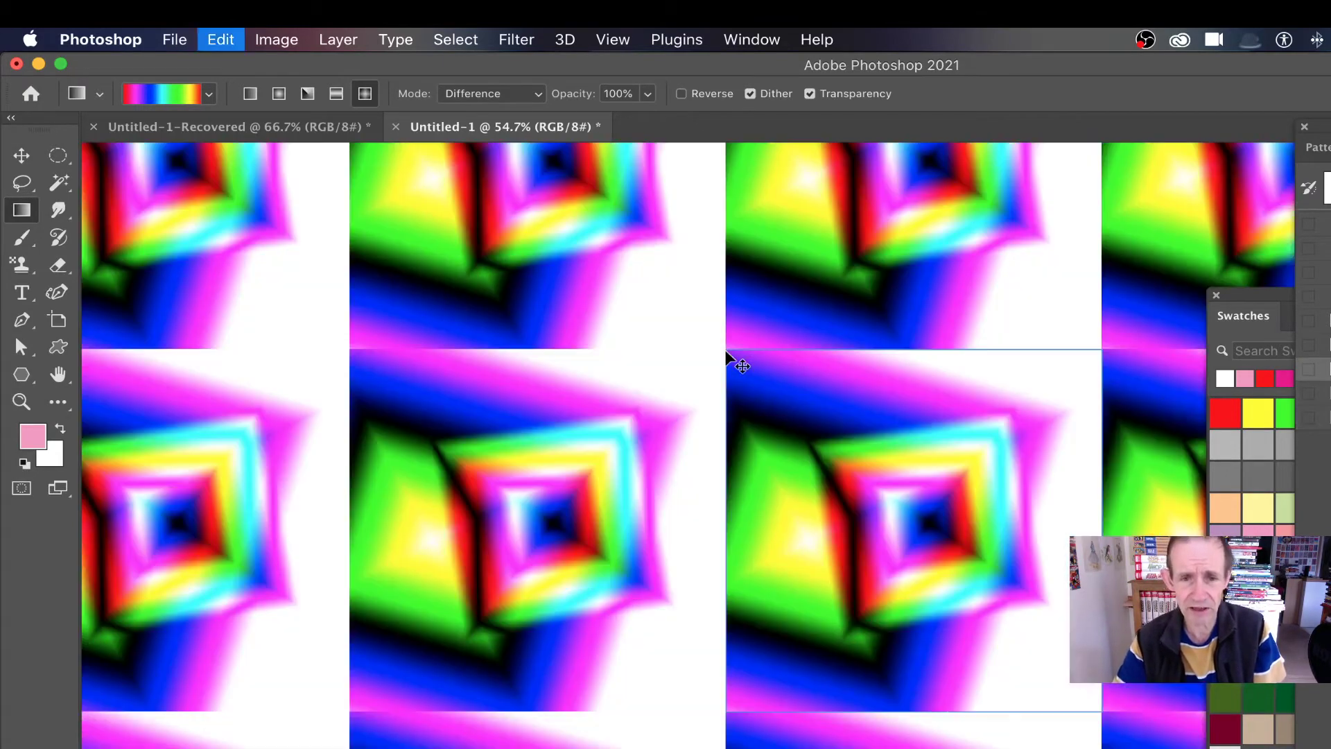
pyautogui.press('super+z')
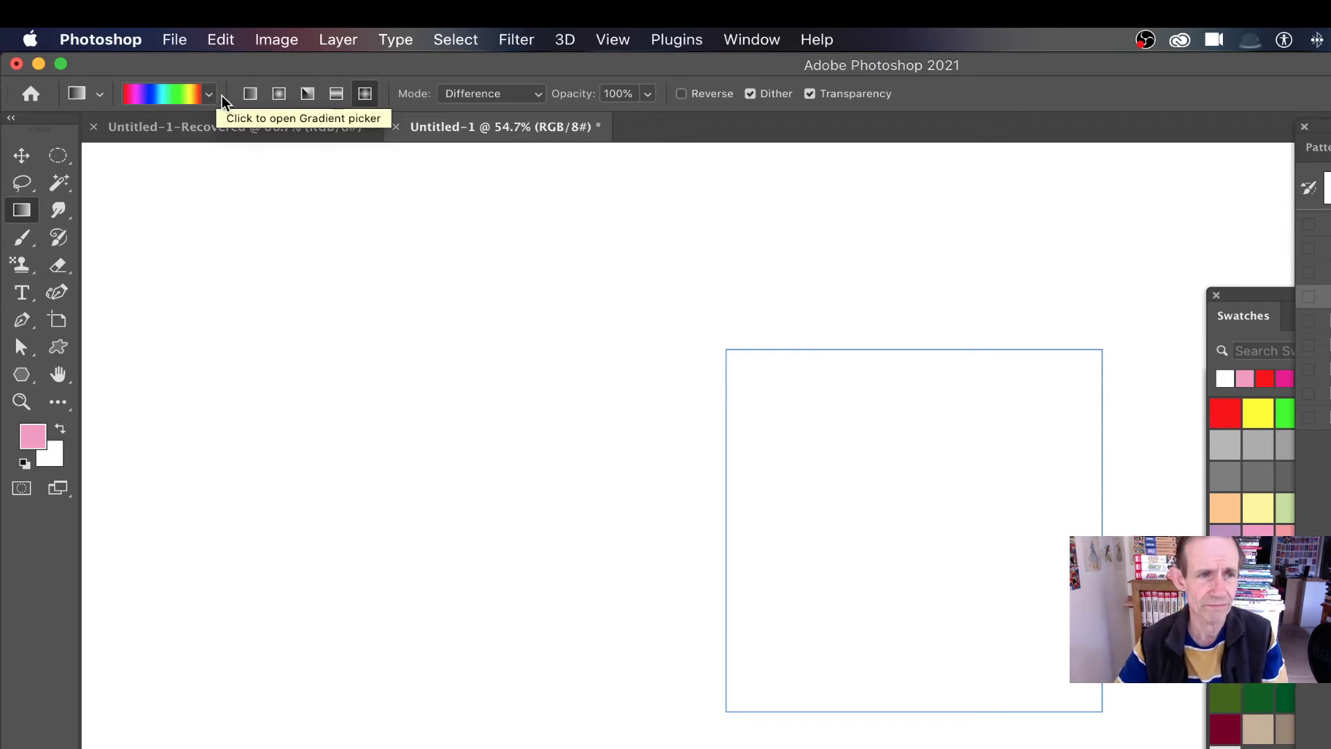
# Switch to Radial gradients, layer trial rainbow rings, then undo to blank white.
pyautogui.click(278, 94)
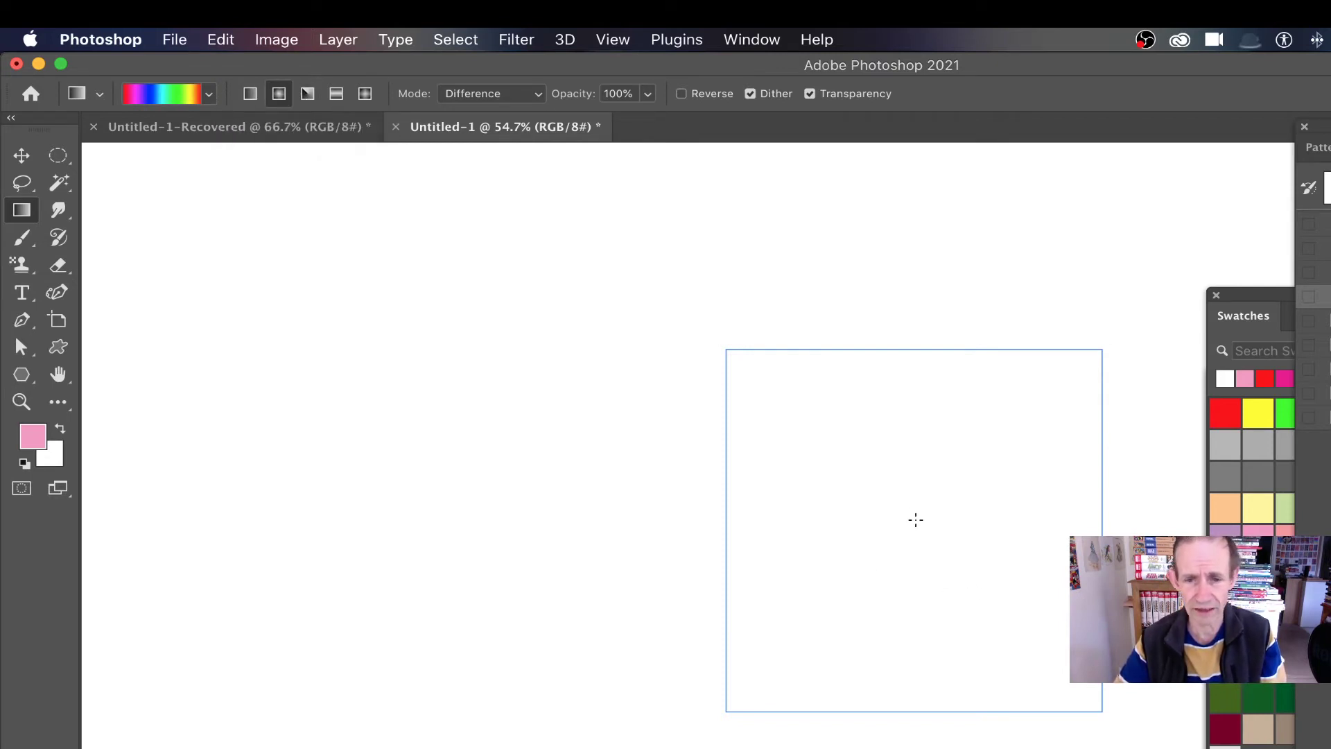
pyautogui.moveTo(916, 521); pyautogui.dragTo(1030, 596)
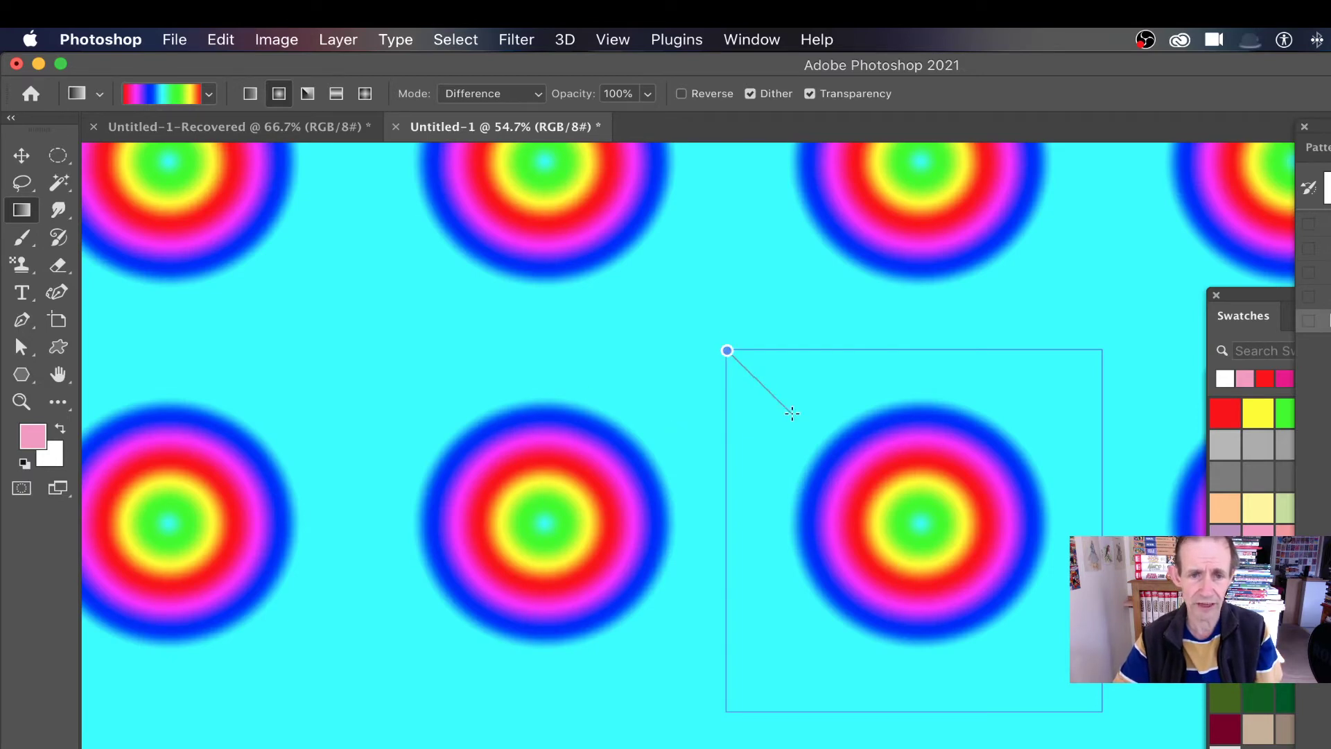
pyautogui.moveTo(792, 413); pyautogui.dragTo(794, 415)
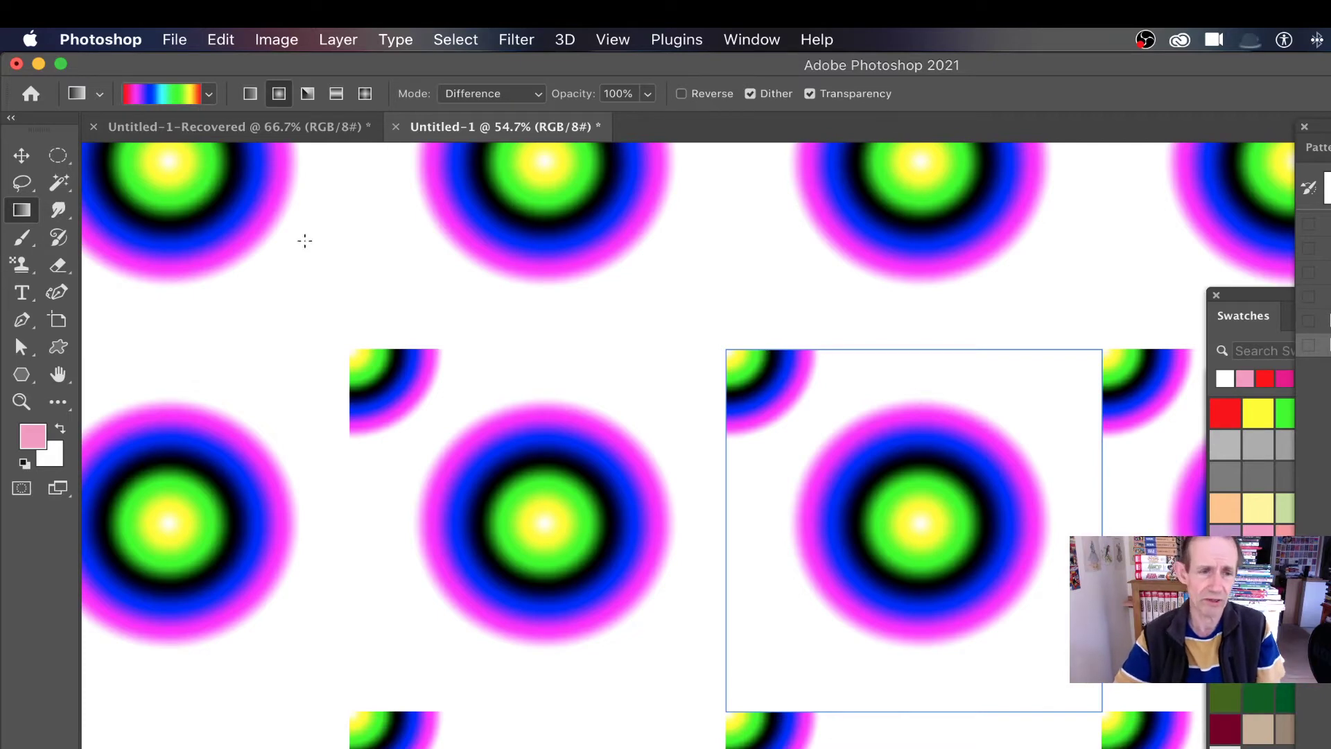
pyautogui.moveTo(959, 250); pyautogui.dragTo(961, 253)
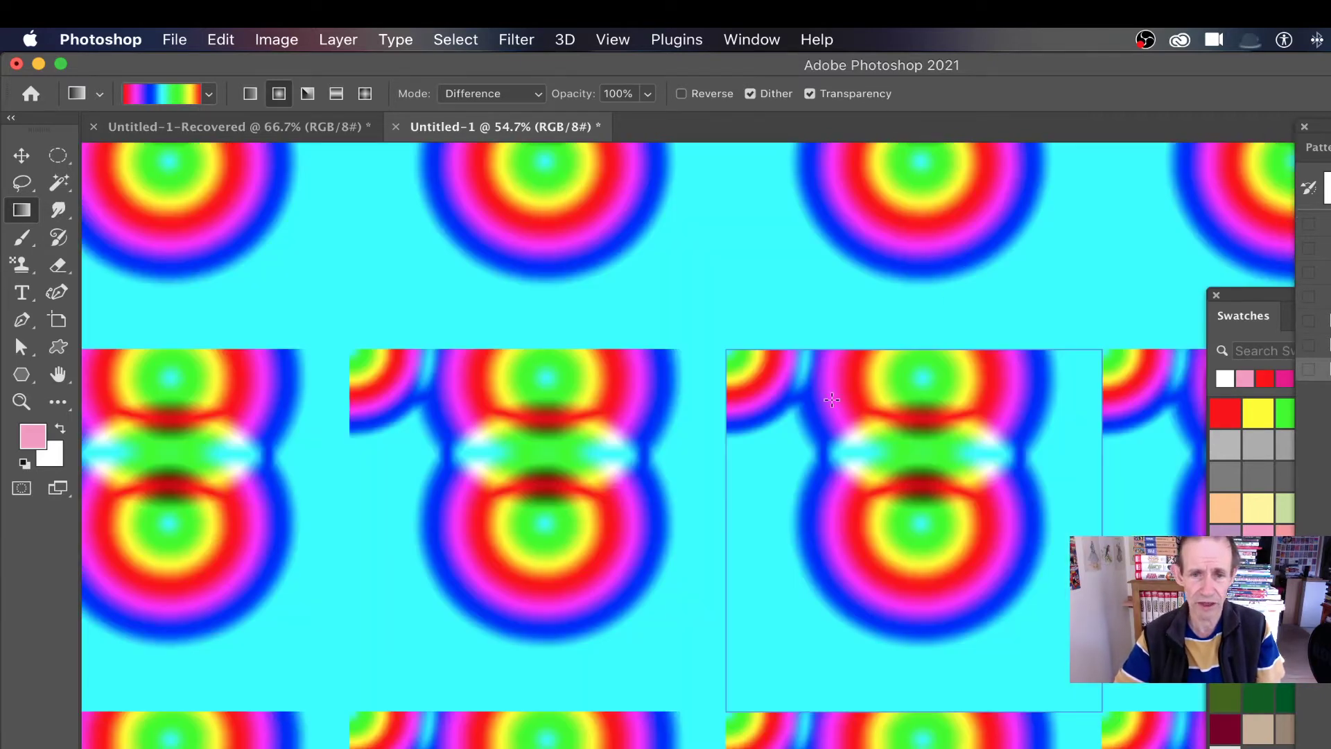
pyautogui.moveTo(731, 460); pyautogui.dragTo(760, 528)
pyautogui.moveTo(825, 305); pyautogui.dragTo(717, 552)
pyautogui.moveTo(910, 579); pyautogui.dragTo(916, 570)
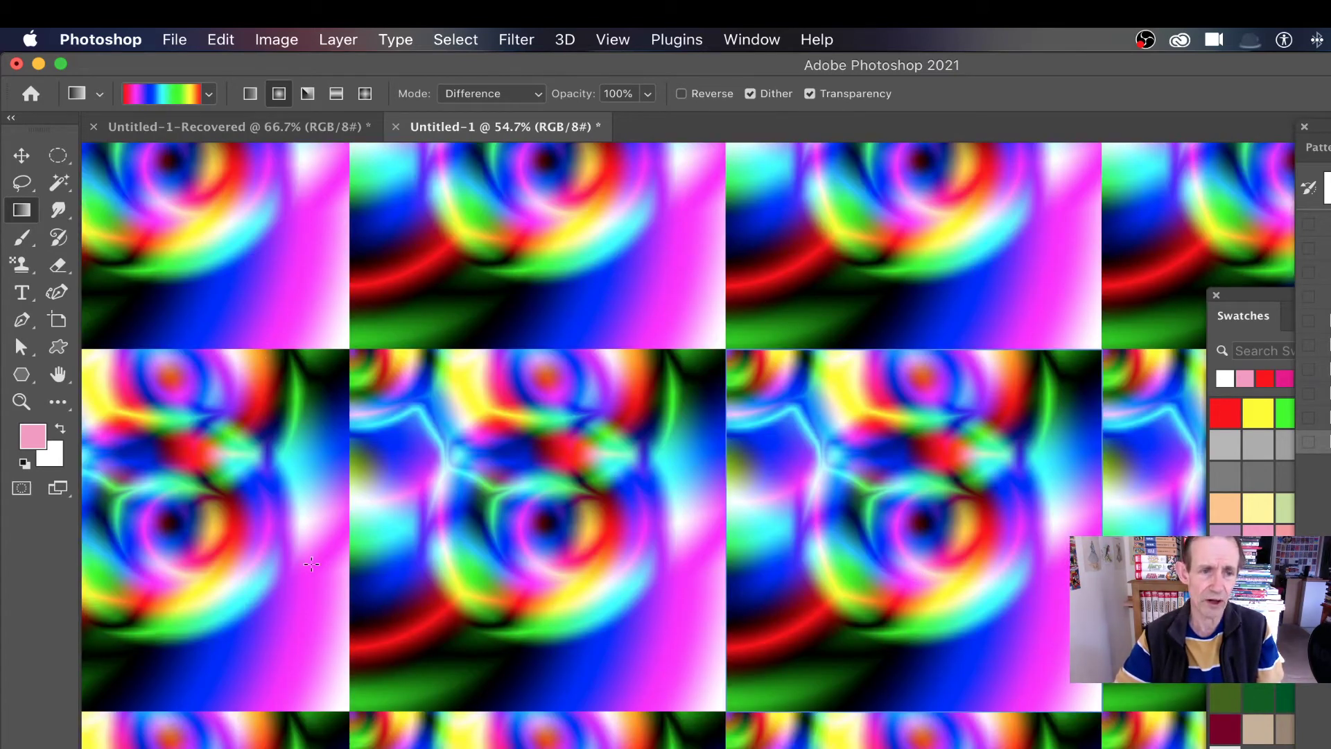
pyautogui.press('super+z')
pyautogui.press('super+z')
pyautogui.press('super+z')
pyautogui.press('super+z')
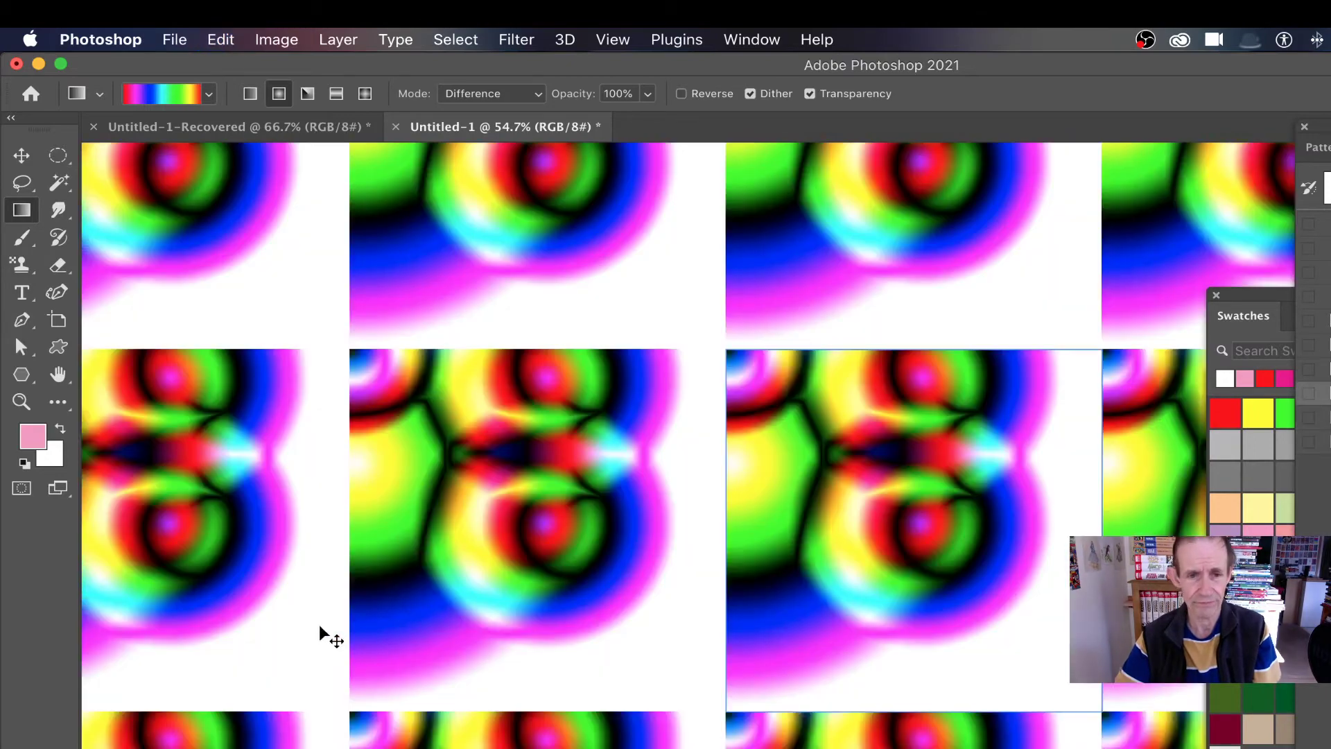
pyautogui.press('super+z')
pyautogui.press('super+z')
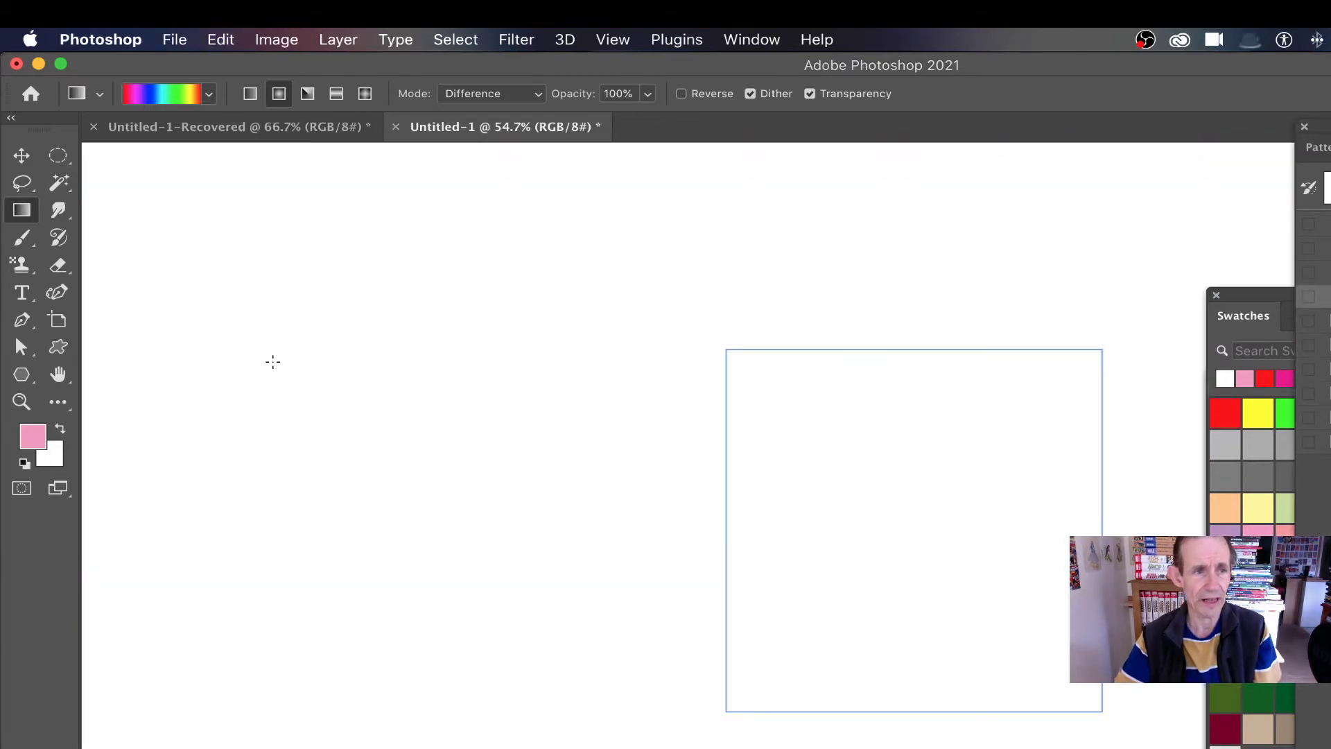
# Draw a circular selection inside the tile and fill it with a rainbow radial gradient.
pyautogui.click(62, 156)
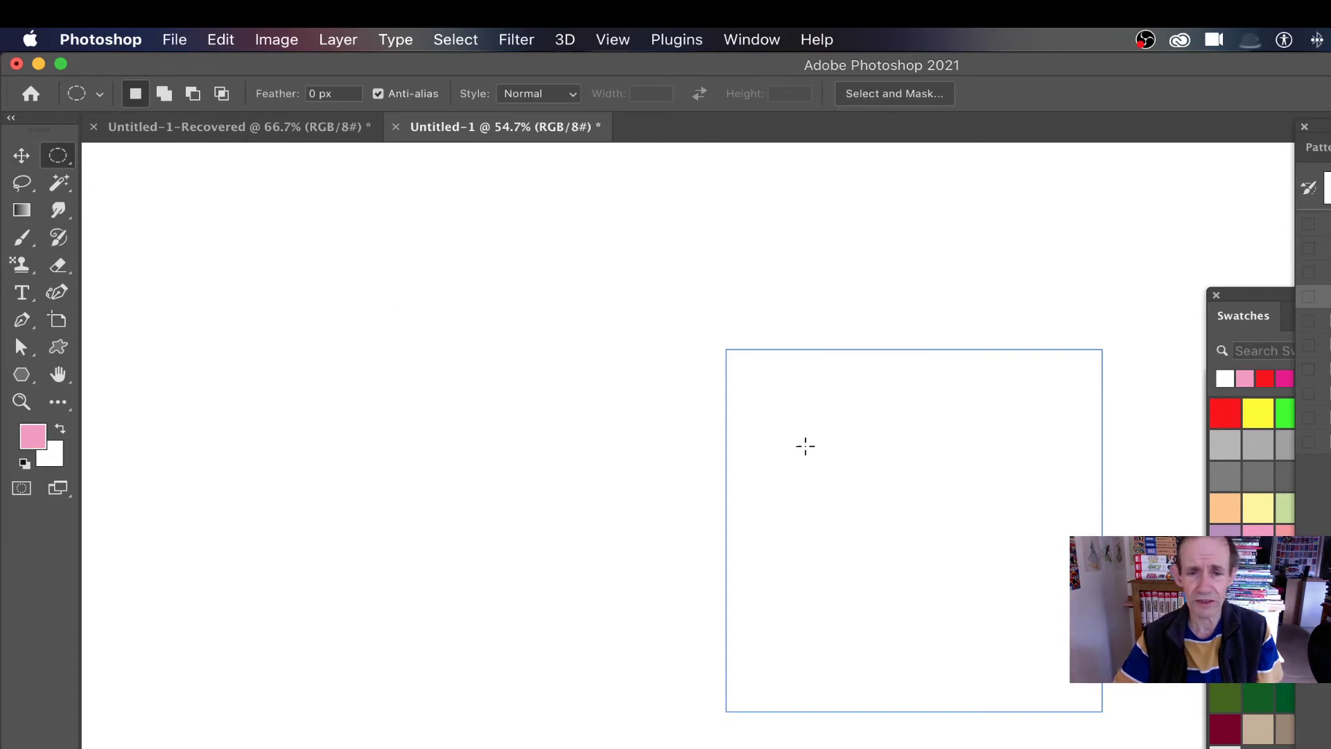
pyautogui.moveTo(773, 389); pyautogui.dragTo(1076, 680)
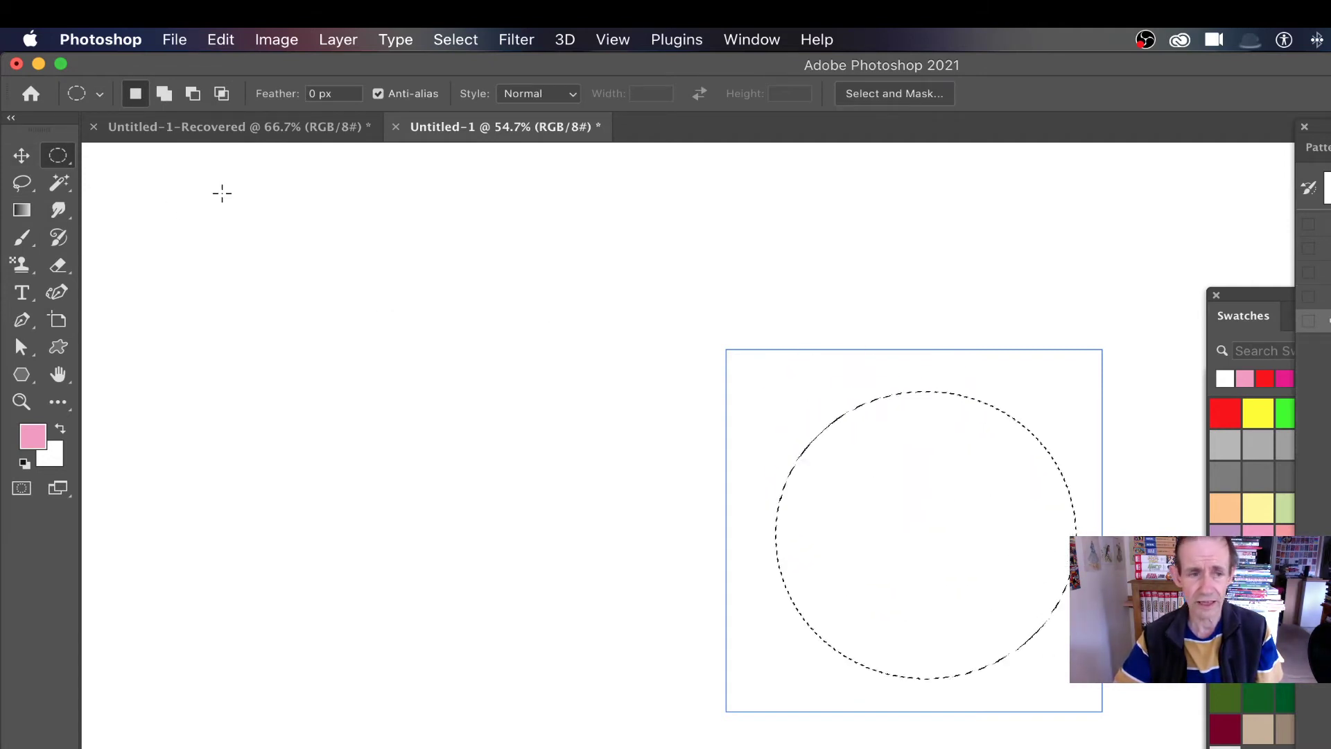
pyautogui.click(21, 210)
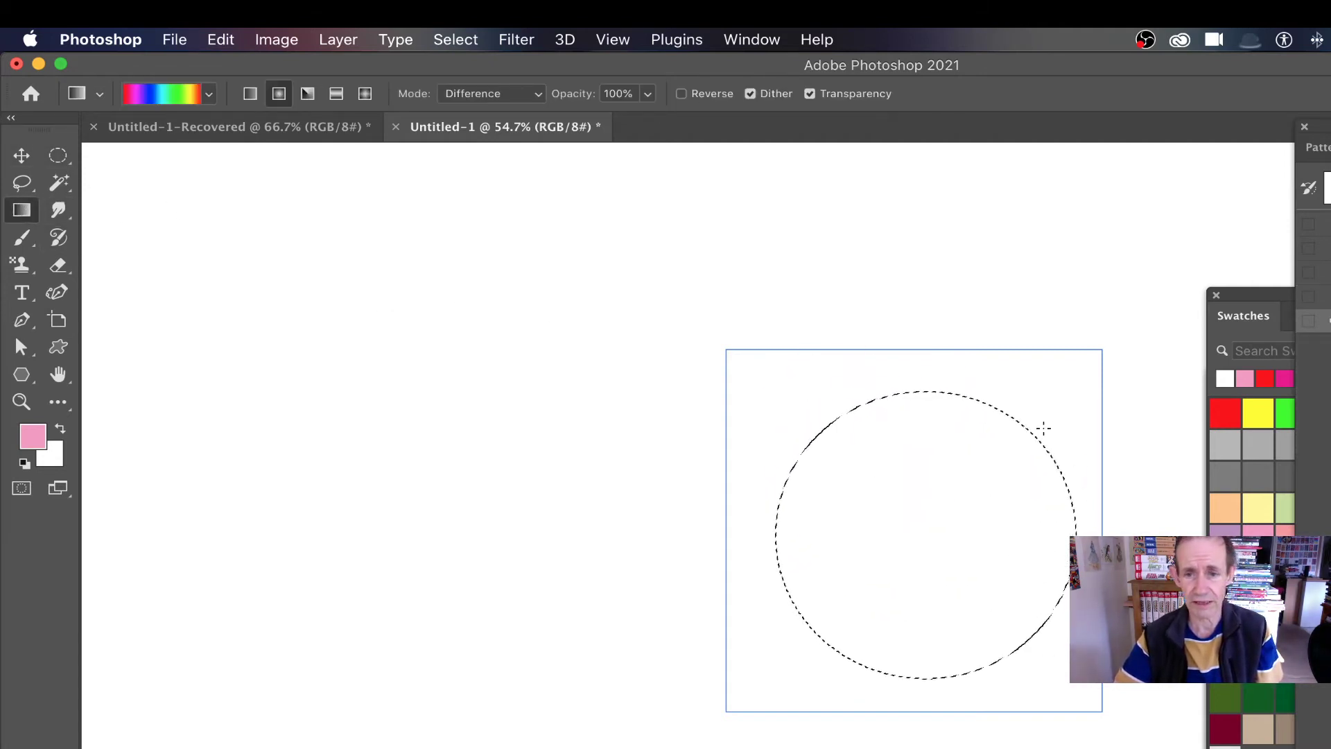
pyautogui.moveTo(1013, 447); pyautogui.dragTo(790, 534)
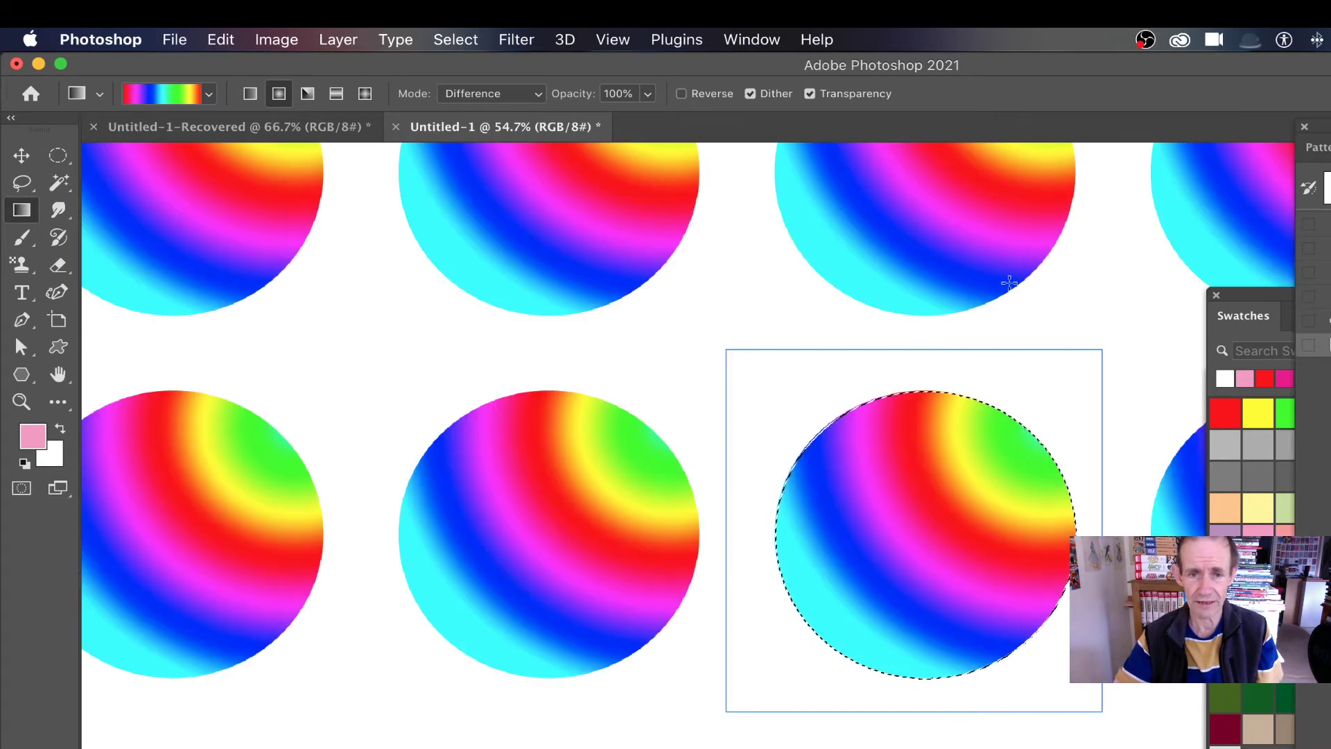
# Restore the circle selection around the centre sphere.
pyautogui.click(58, 156)
pyautogui.moveTo(652, 290); pyautogui.dragTo(818, 450)
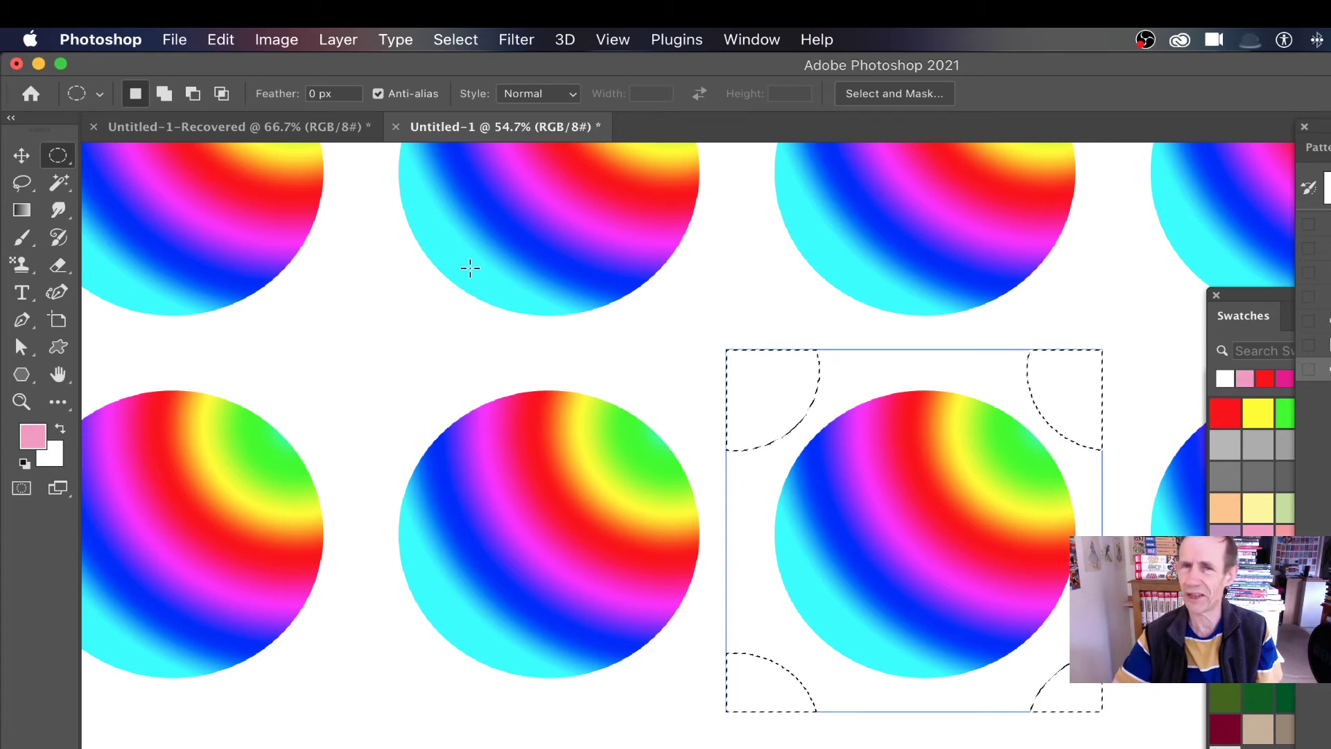
pyautogui.press('super+z')
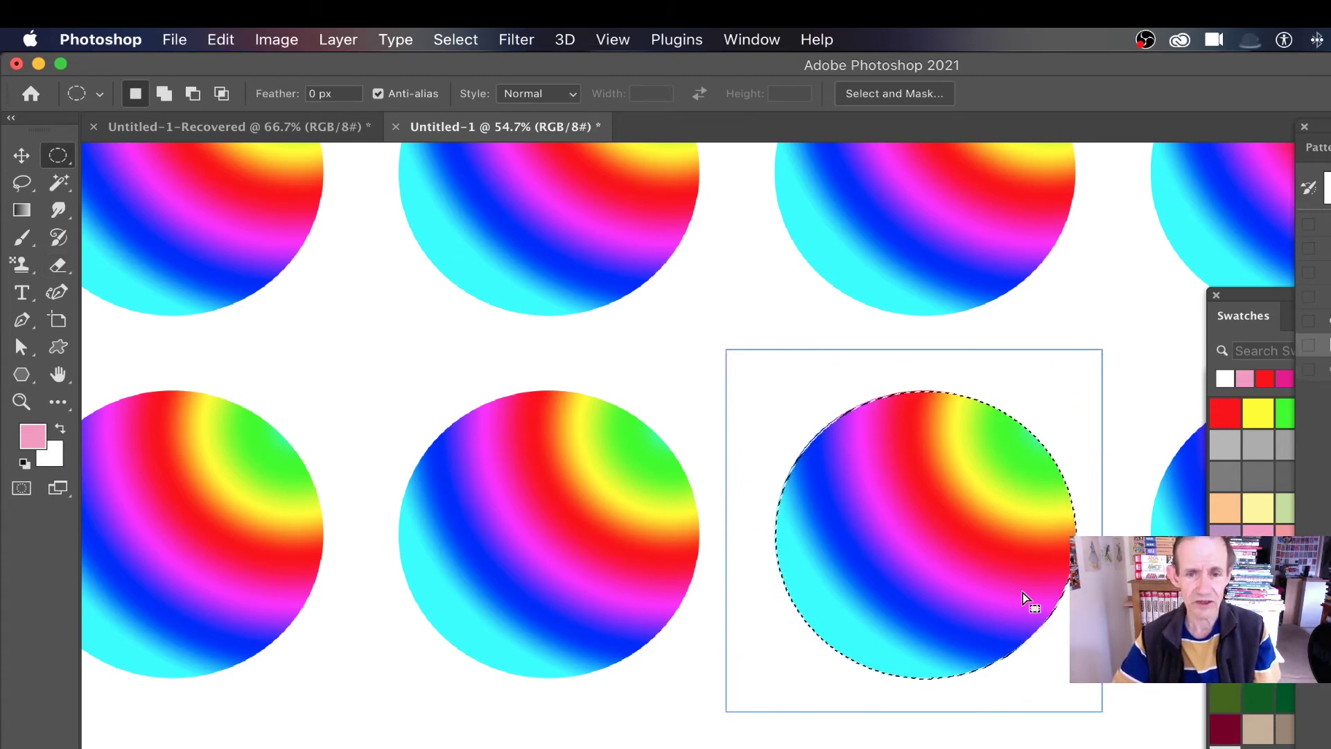
# Copy the gradient circle onto Layer 1 and offset it up-left so the circles overlap.
pyautogui.click(218, 43)
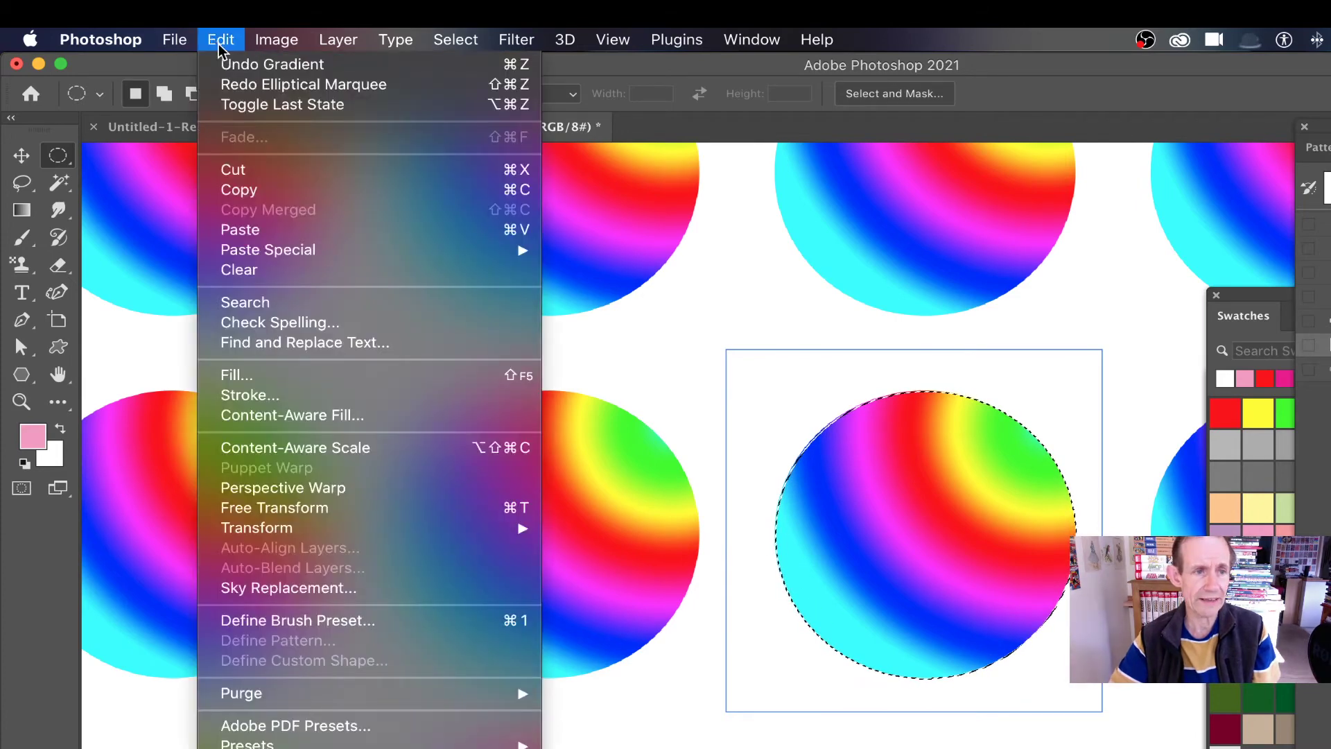
pyautogui.click(239, 190)
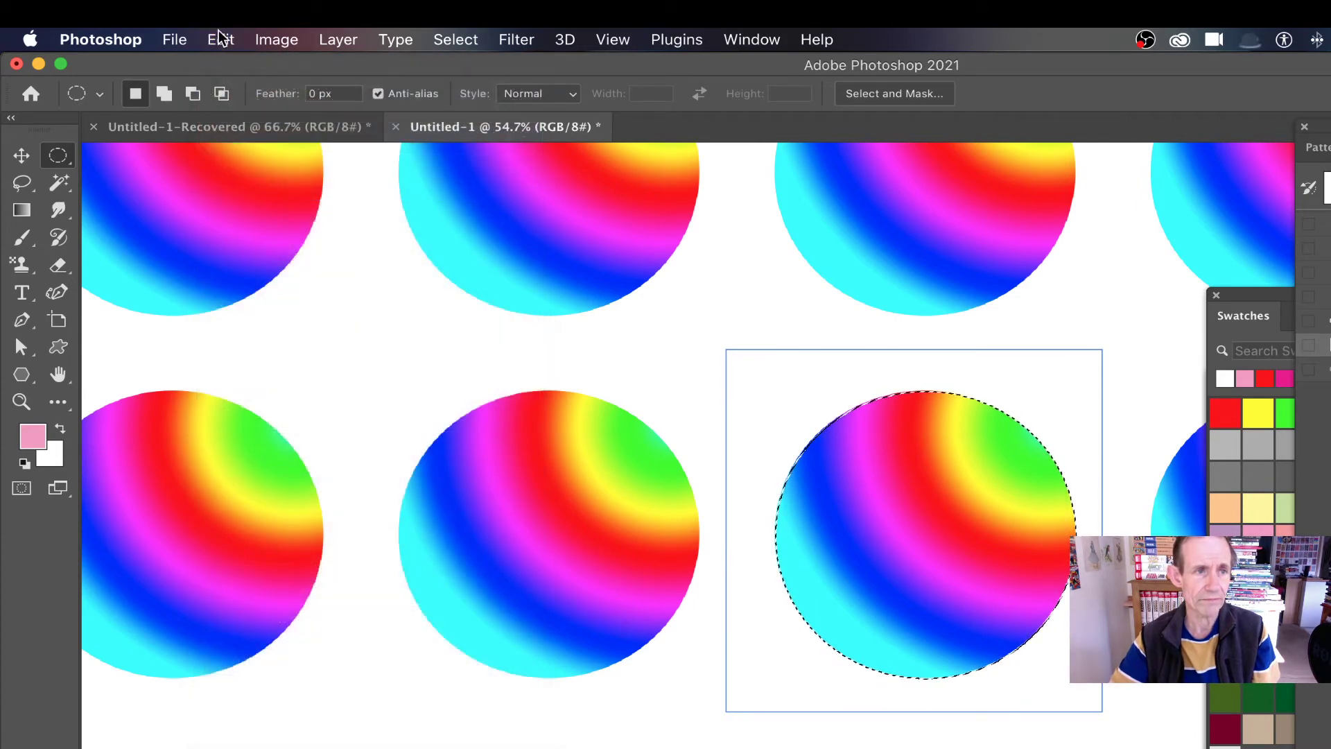
pyautogui.click(222, 42)
pyautogui.click(261, 229)
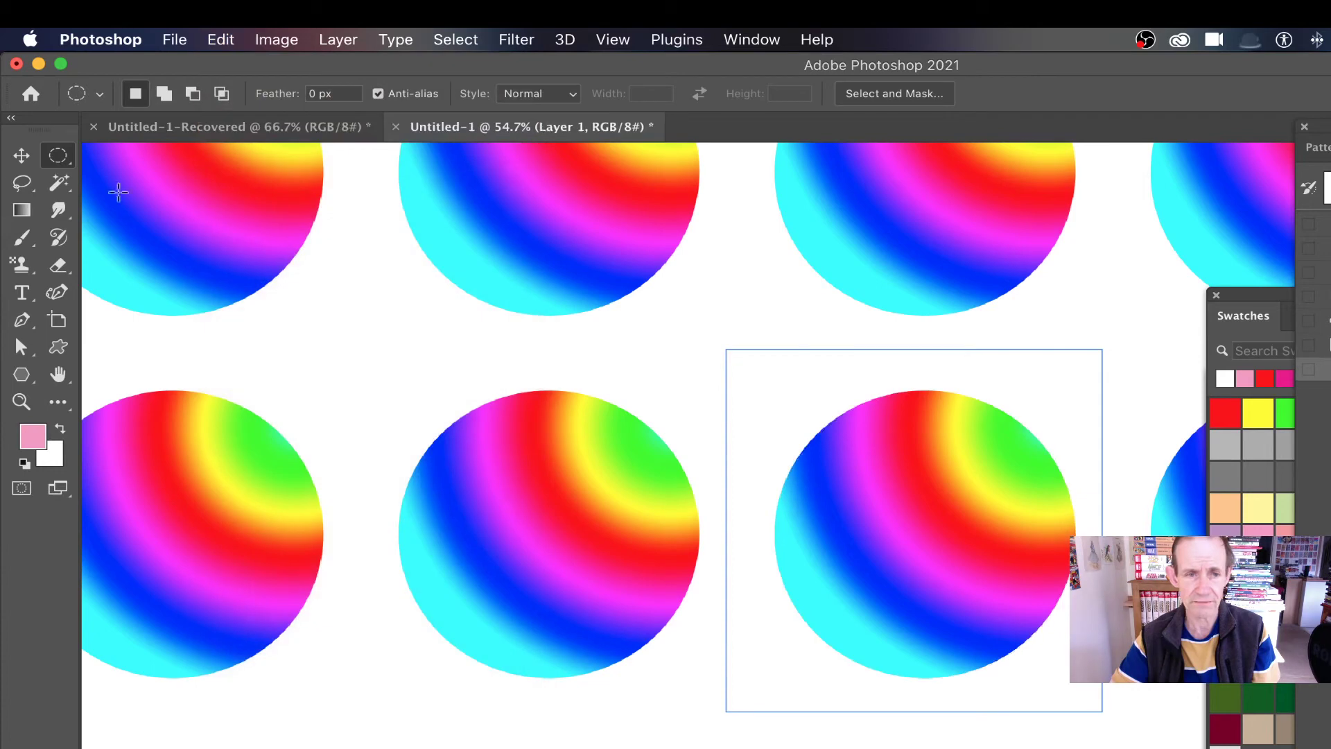
pyautogui.click(31, 153)
pyautogui.moveTo(930, 466); pyautogui.dragTo(739, 295)
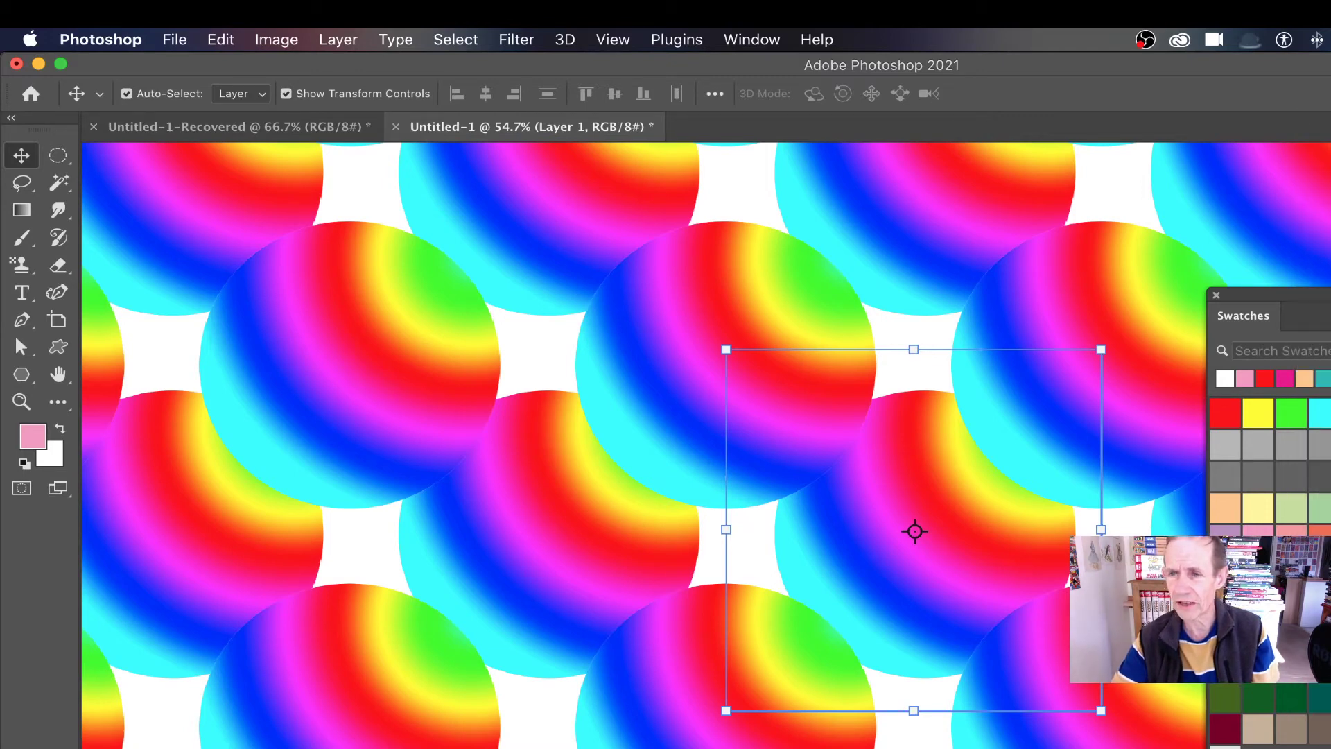
# Show the Layers panel and enlarge it to see the layers.
pyautogui.click(751, 38)
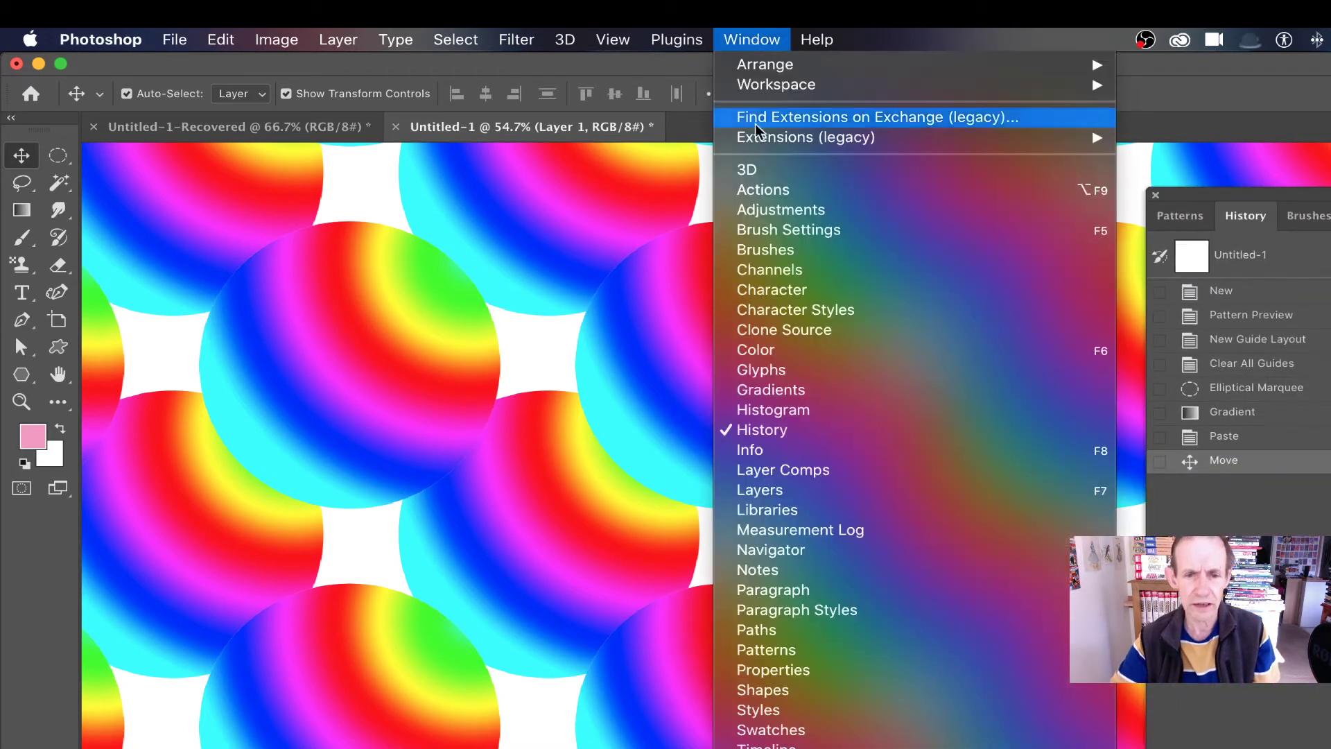
pyautogui.click(803, 486)
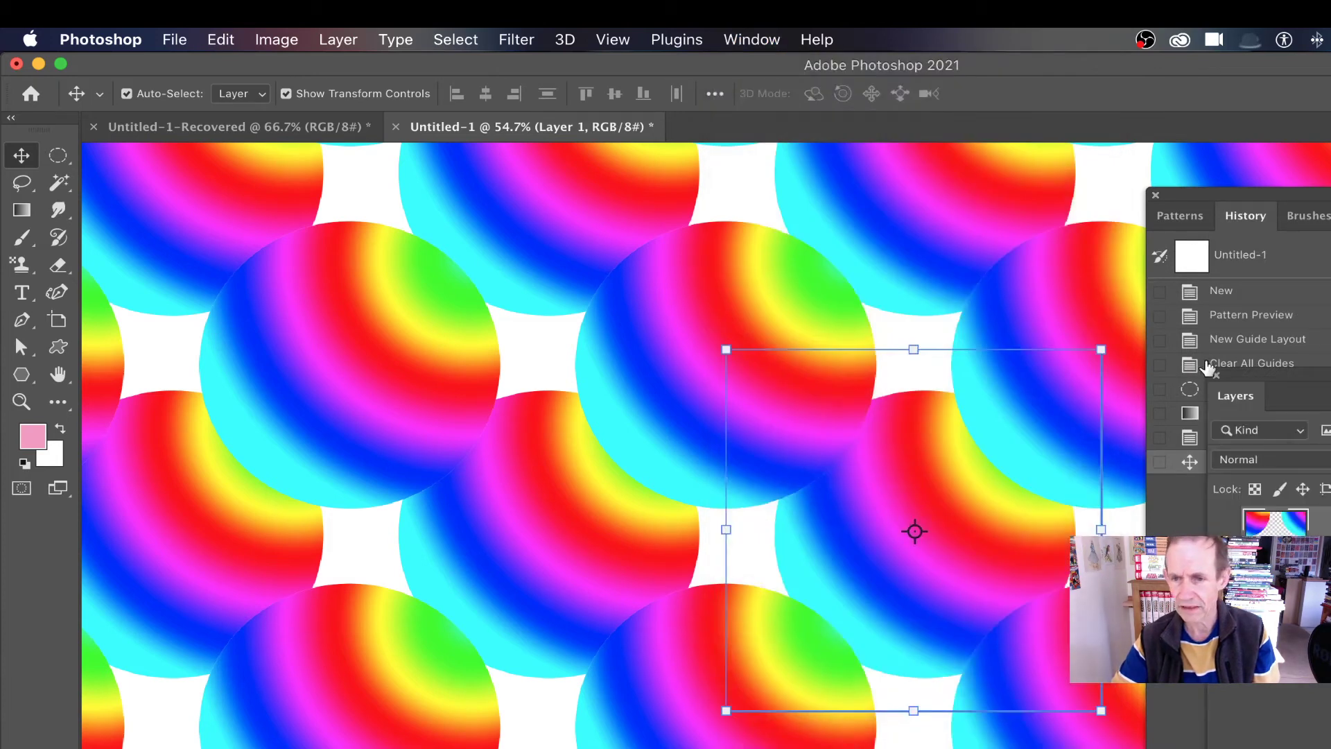
pyautogui.moveTo(1289, 383); pyautogui.dragTo(961, 239)
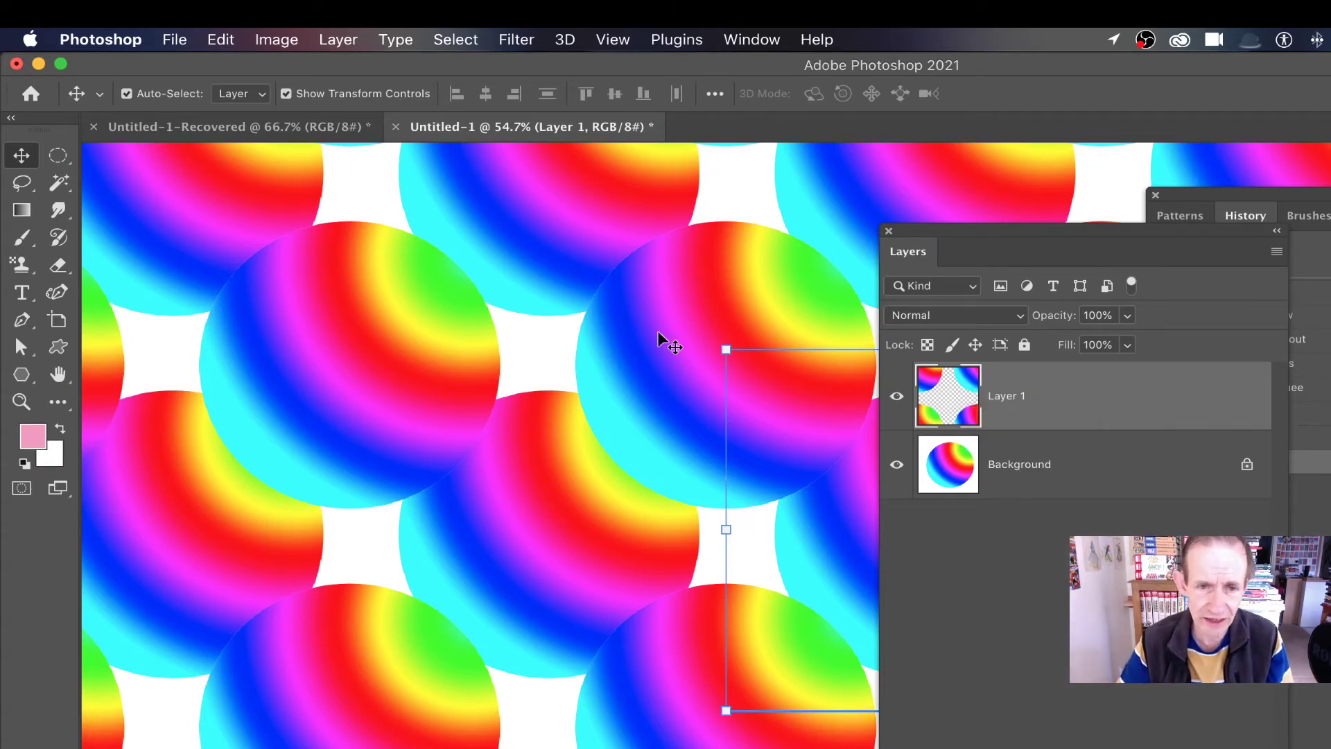
# Stretch Layer 1 wider and shorter, rotate it about 46°, and commit.
pyautogui.moveTo(726, 350); pyautogui.dragTo(971, 277)
pyautogui.moveTo(801, 463); pyautogui.dragTo(597, 329)
pyautogui.press('Return')
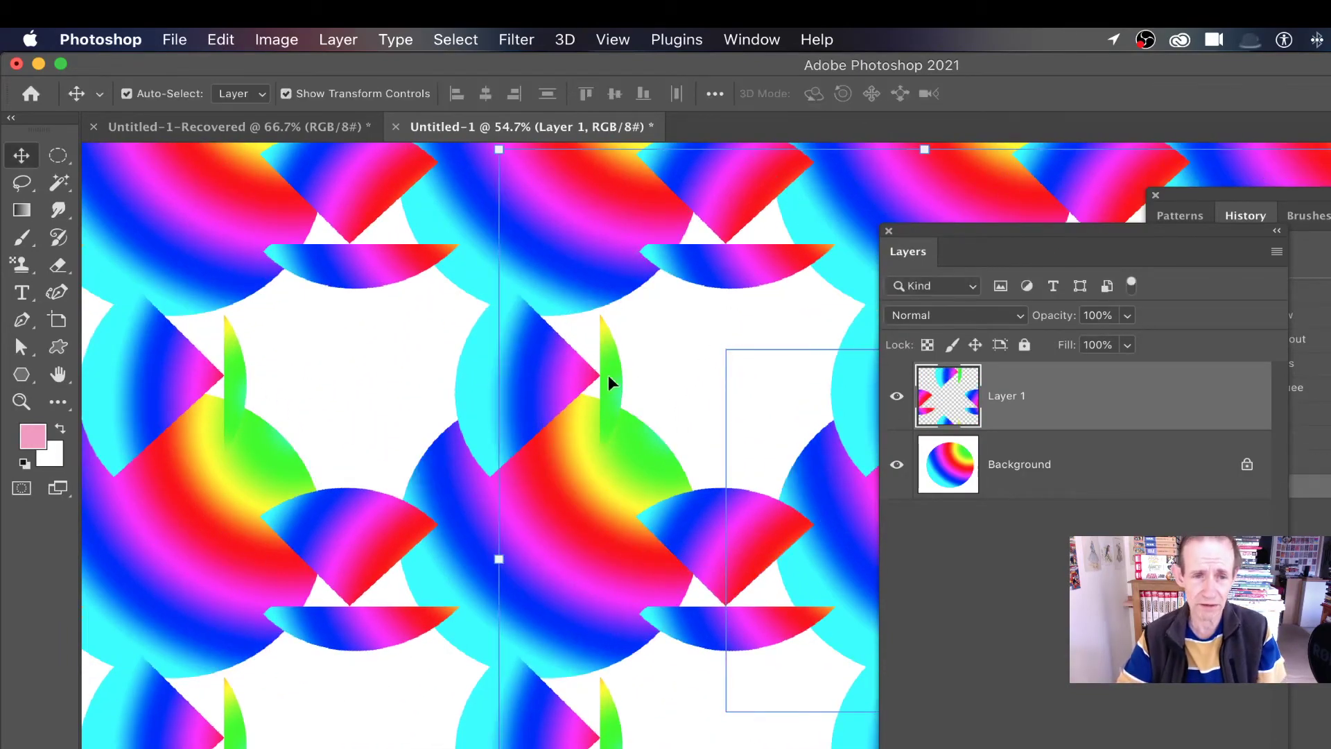
# Make three shifted copies of the layer, then revert the document to its blank starting snapshot.
pyautogui.moveTo(572, 412); pyautogui.dragTo(725, 341)
pyautogui.moveTo(725, 342); pyautogui.dragTo(521, 402)
pyautogui.moveTo(522, 402); pyautogui.dragTo(778, 394)
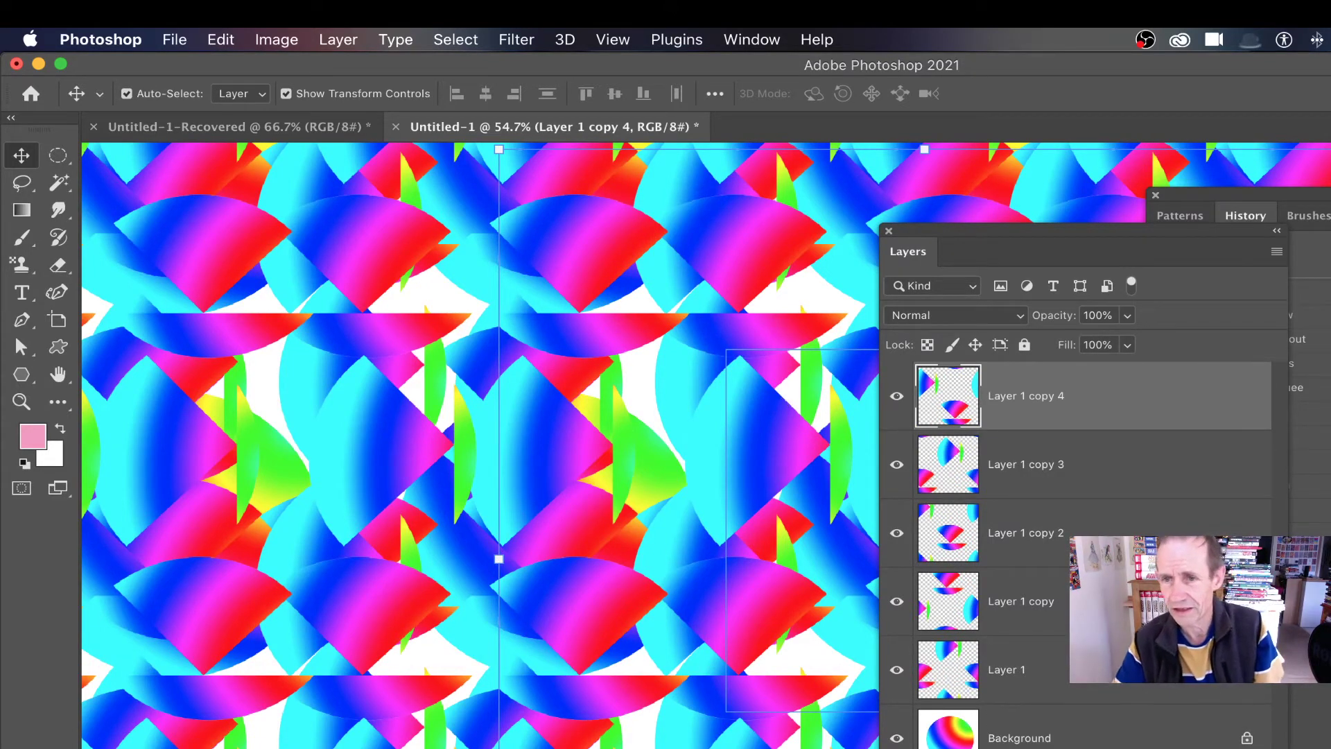
pyautogui.click(1321, 362)
pyautogui.click(1321, 362)
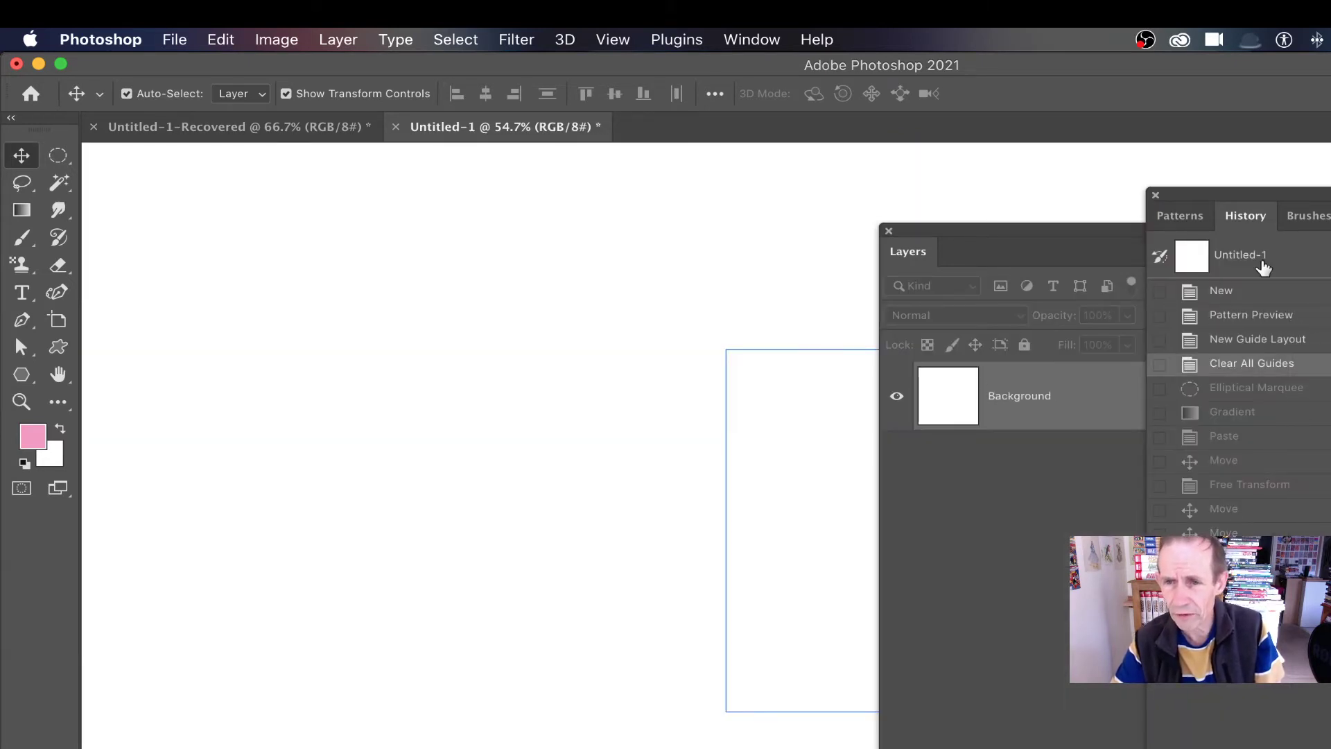
# Move the History and Layers panels aside and select a circle in the tile's centre.
pyautogui.moveTo(1267, 200); pyautogui.dragTo(1328, 196)
pyautogui.moveTo(932, 234); pyautogui.dragTo(1180, 229)
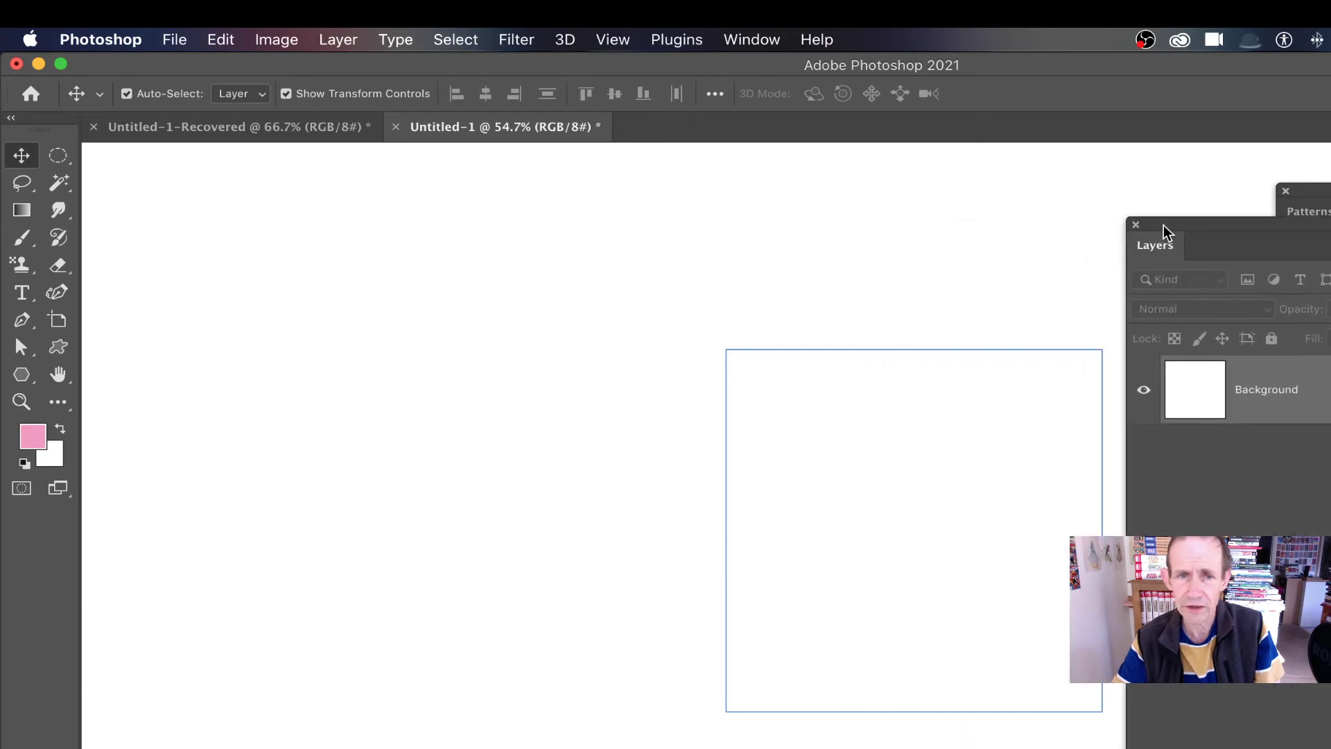
pyautogui.click(59, 156)
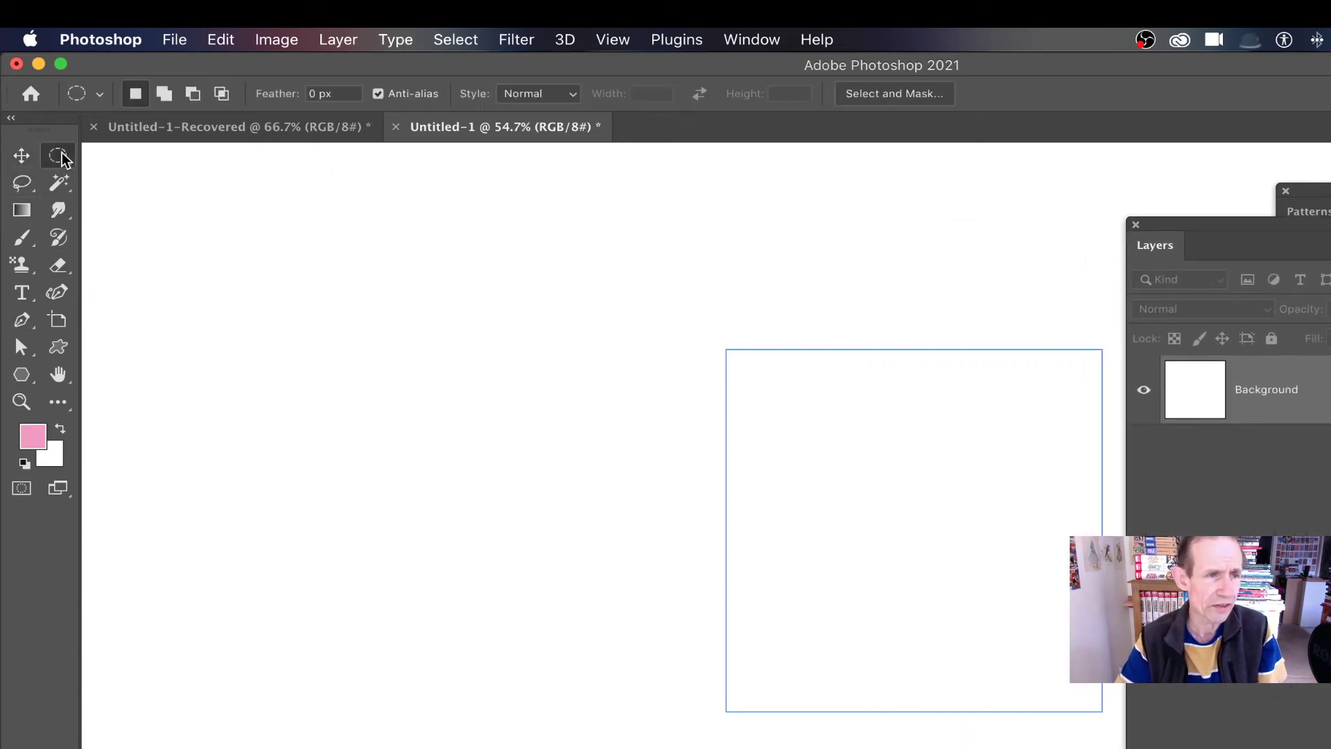
pyautogui.moveTo(746, 375); pyautogui.dragTo(1037, 654)
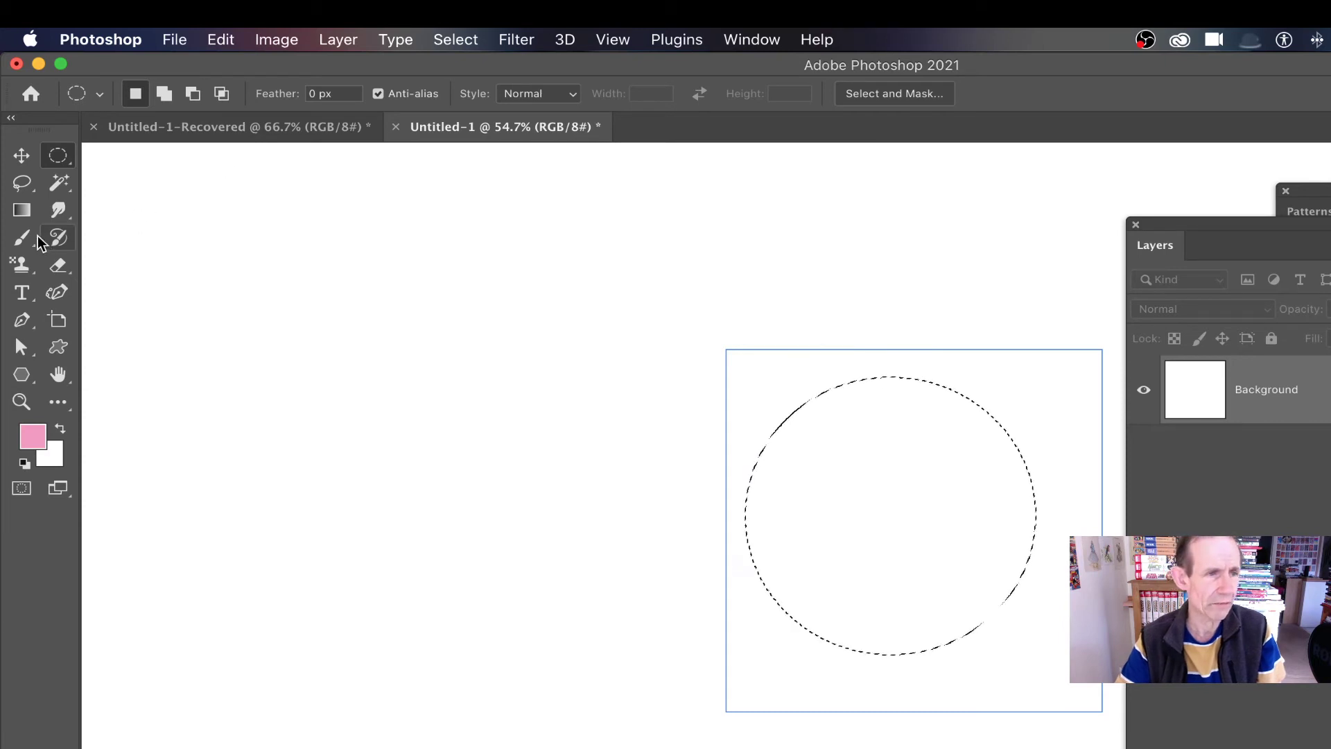
# Fill the circle with a rainbow radial gradient and paste a copy onto a new layer.
pyautogui.click(22, 210)
pyautogui.moveTo(873, 465); pyautogui.dragTo(989, 508)
pyautogui.press('super+c')
pyautogui.press('super+v')
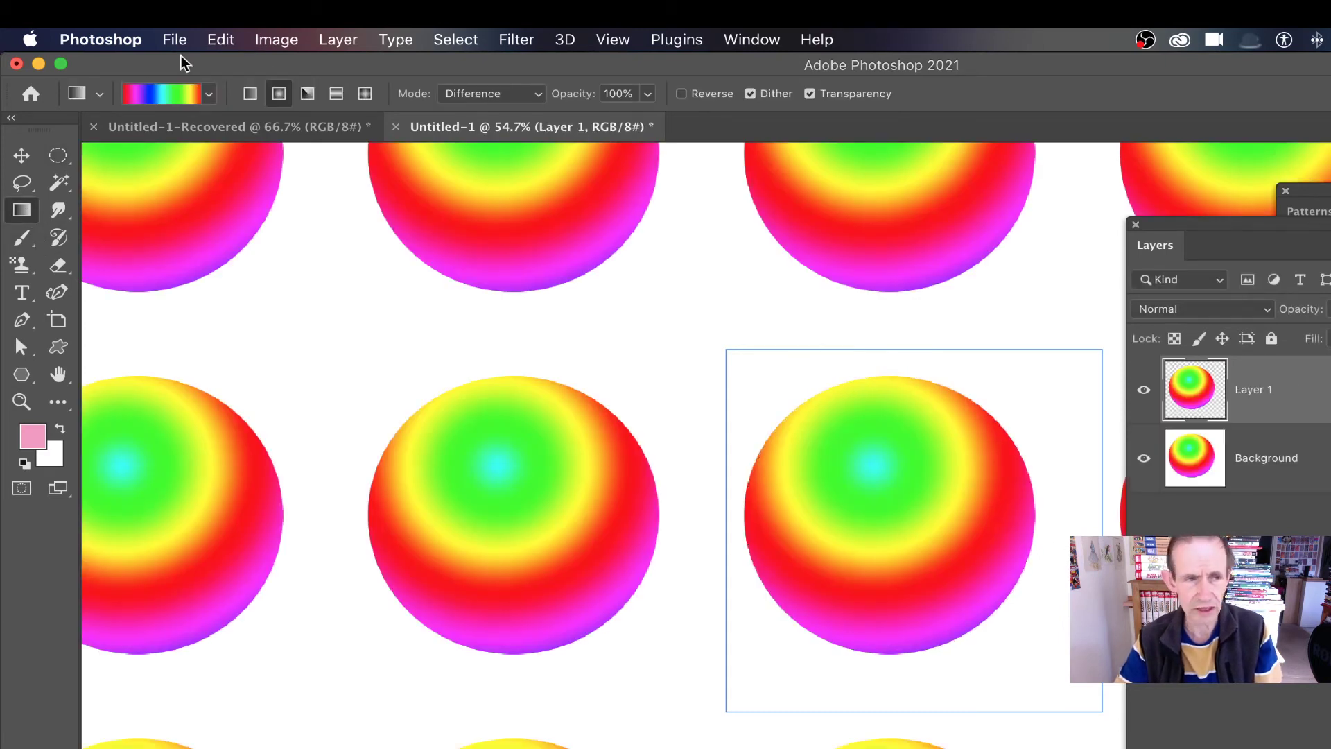
# Convert Layer 1 to a smart object.
pyautogui.click(22, 155)
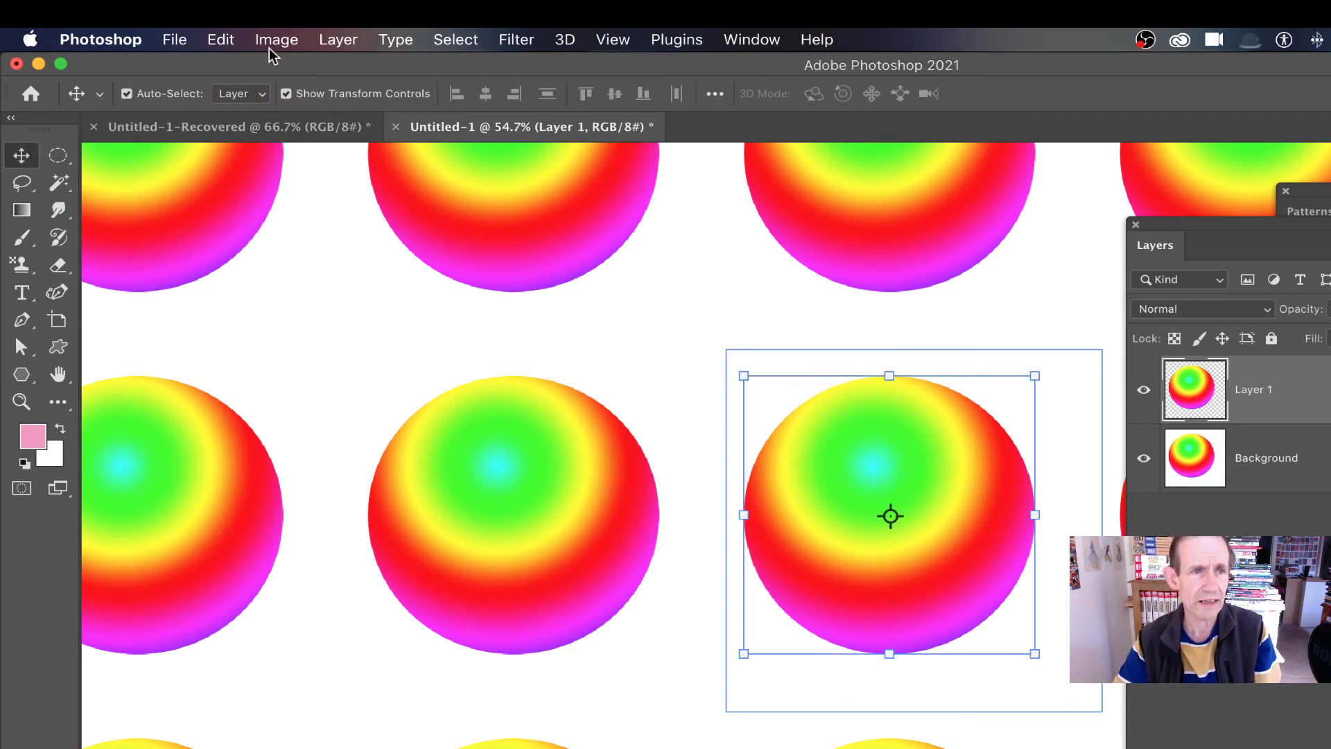
pyautogui.click(336, 40)
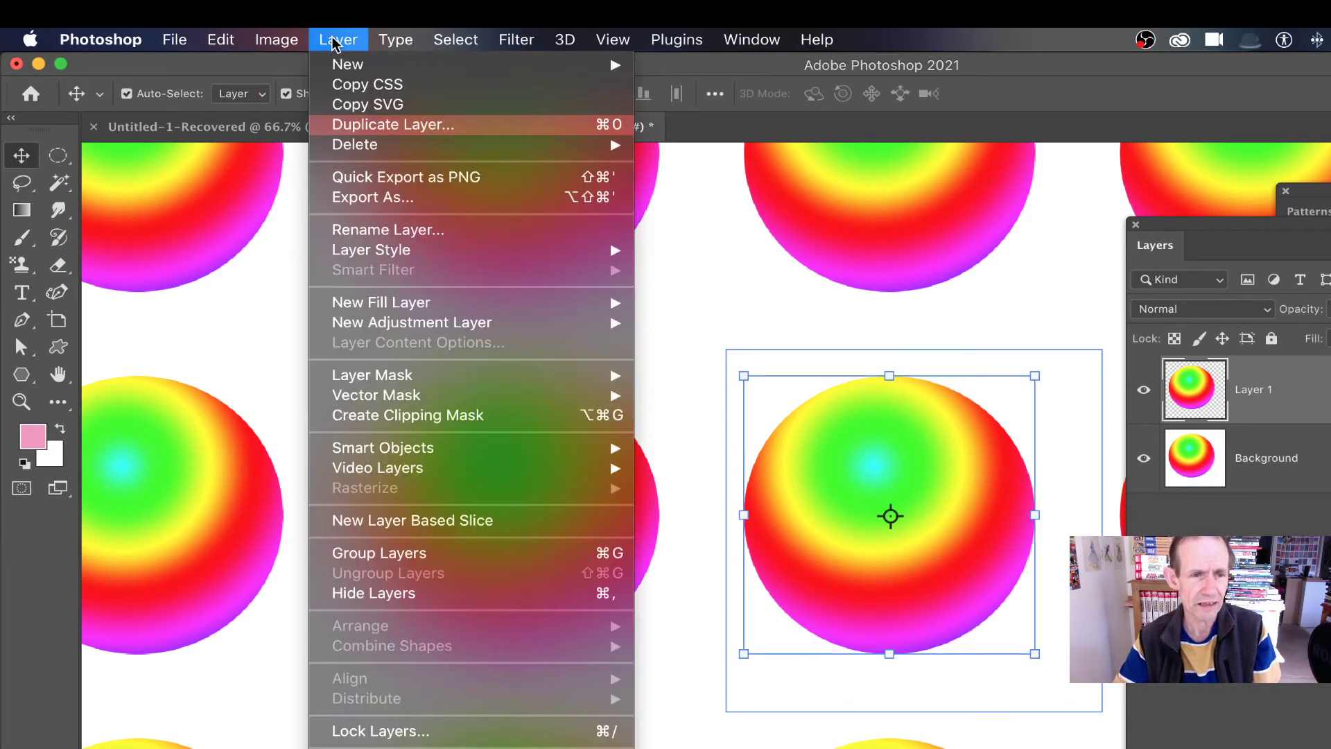
pyautogui.moveTo(409, 449)
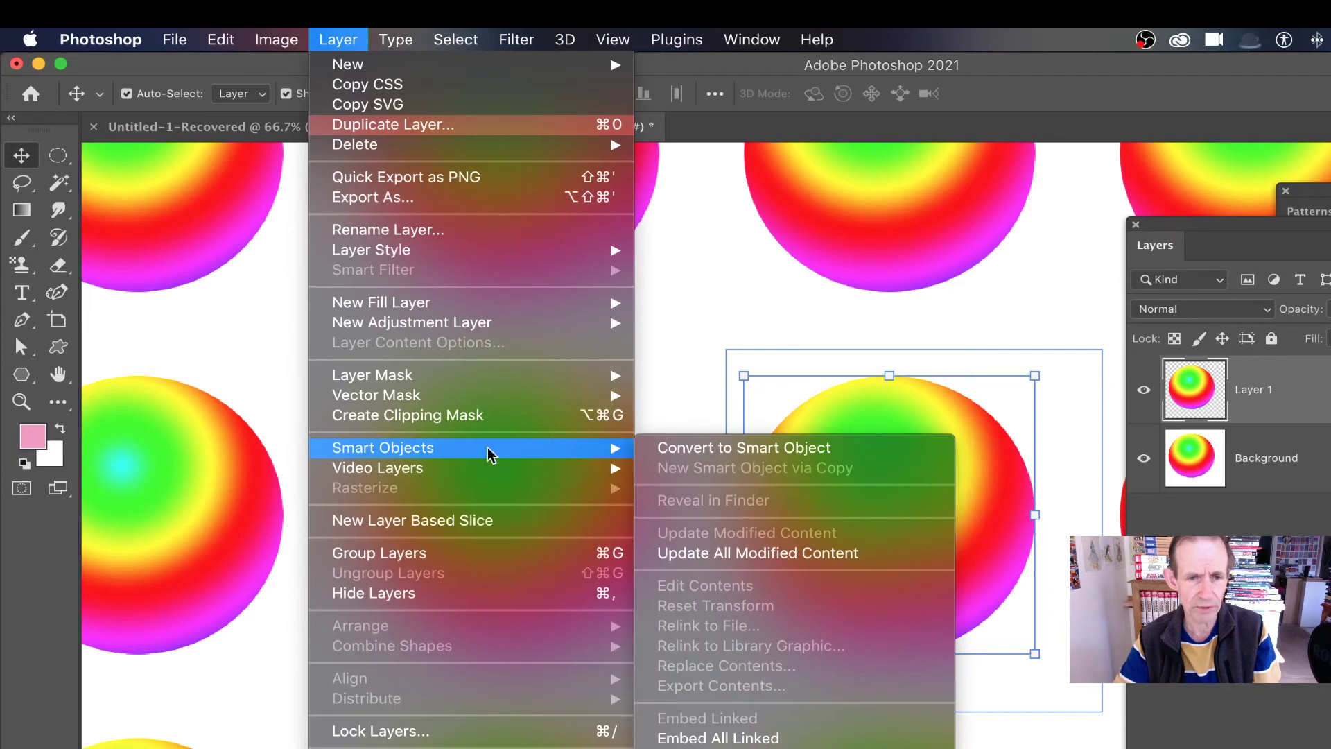
pyautogui.click(760, 446)
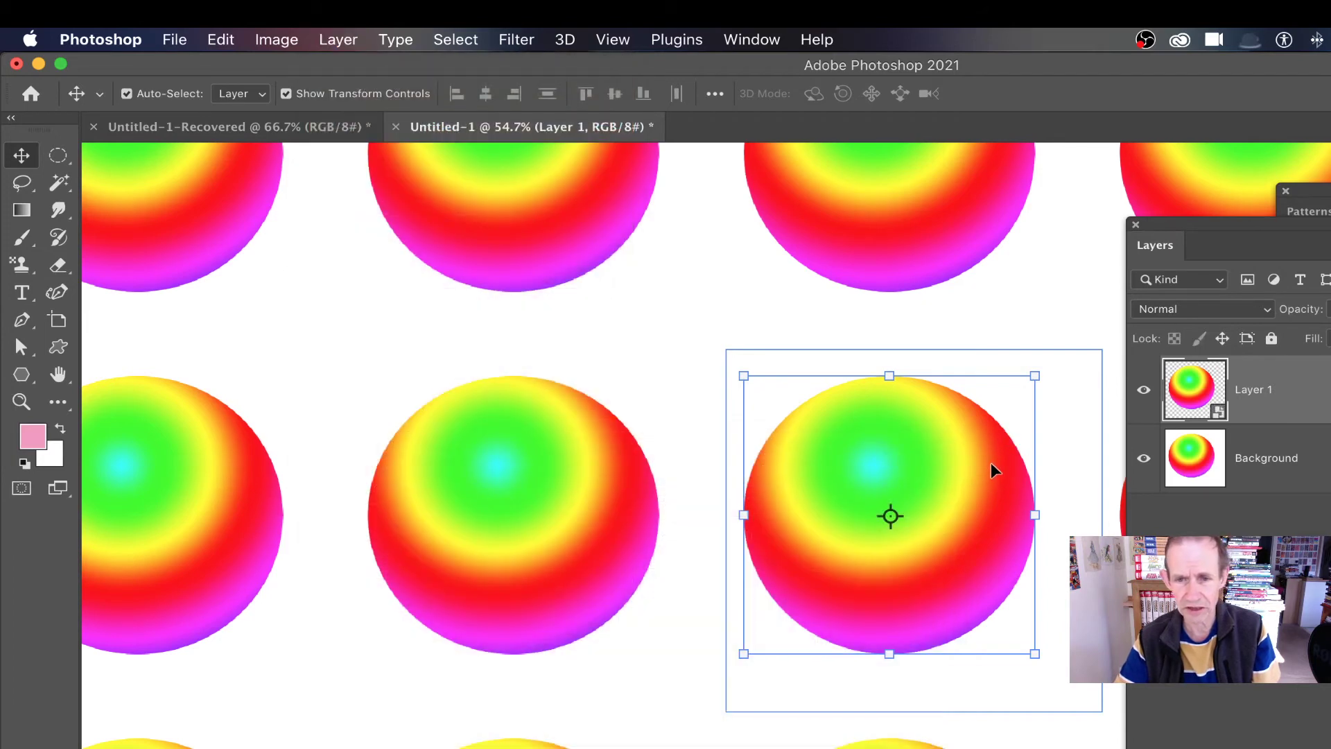
# Shrink the sphere to about 53% and move it up toward the tile corner.
pyautogui.moveTo(991, 464); pyautogui.dragTo(816, 306)
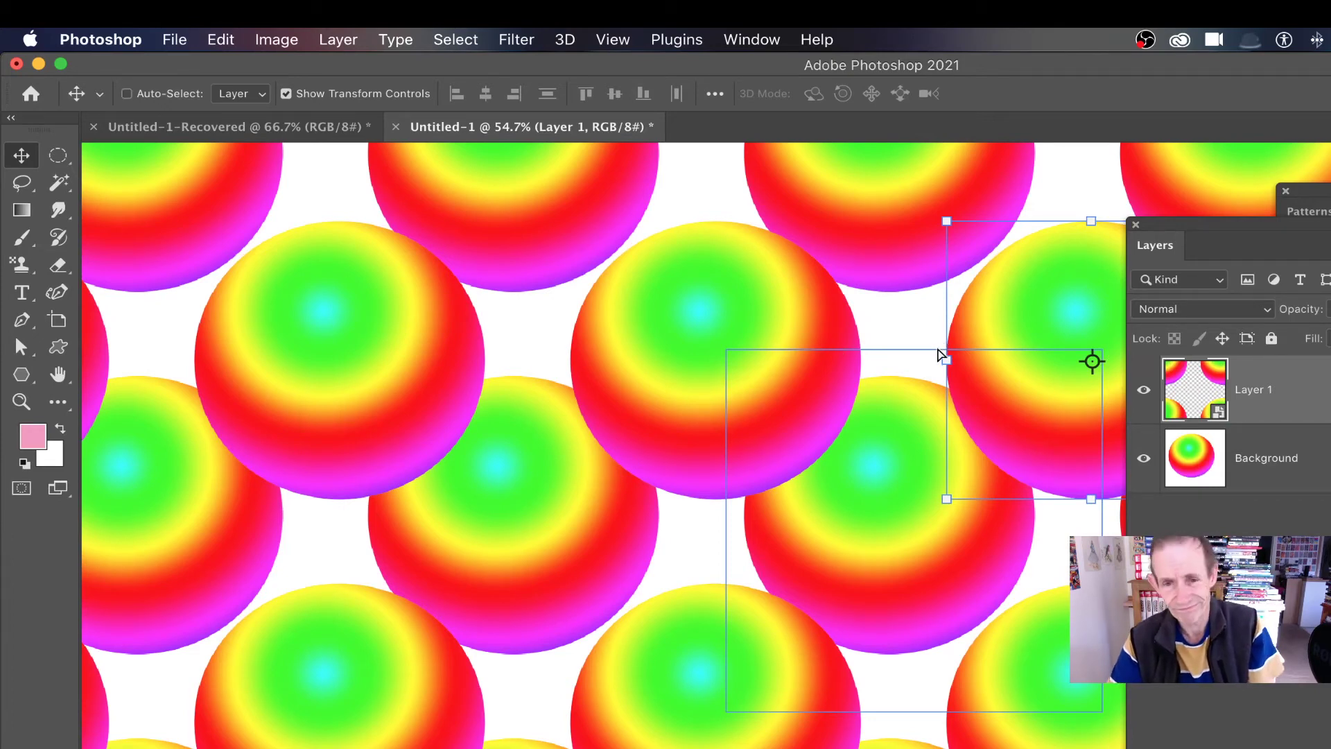
pyautogui.press('super+z')
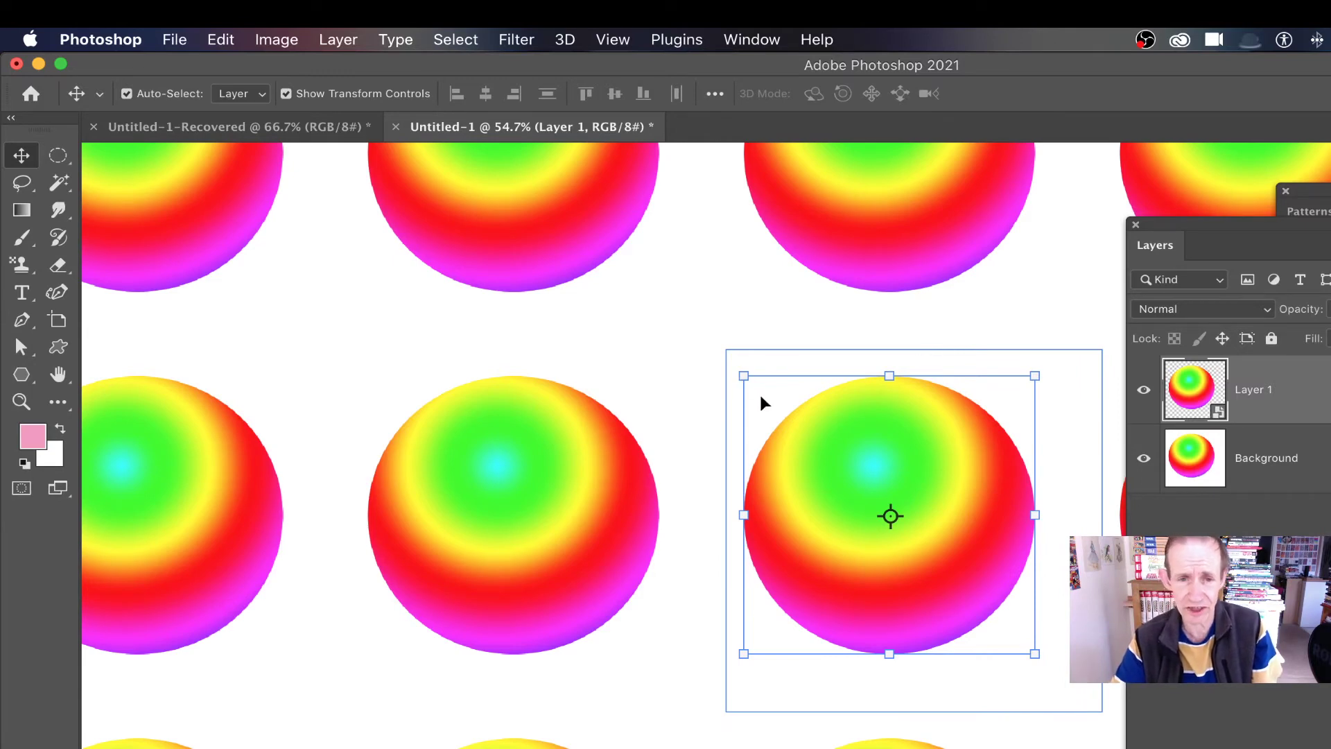
pyautogui.moveTo(744, 376); pyautogui.dragTo(879, 508)
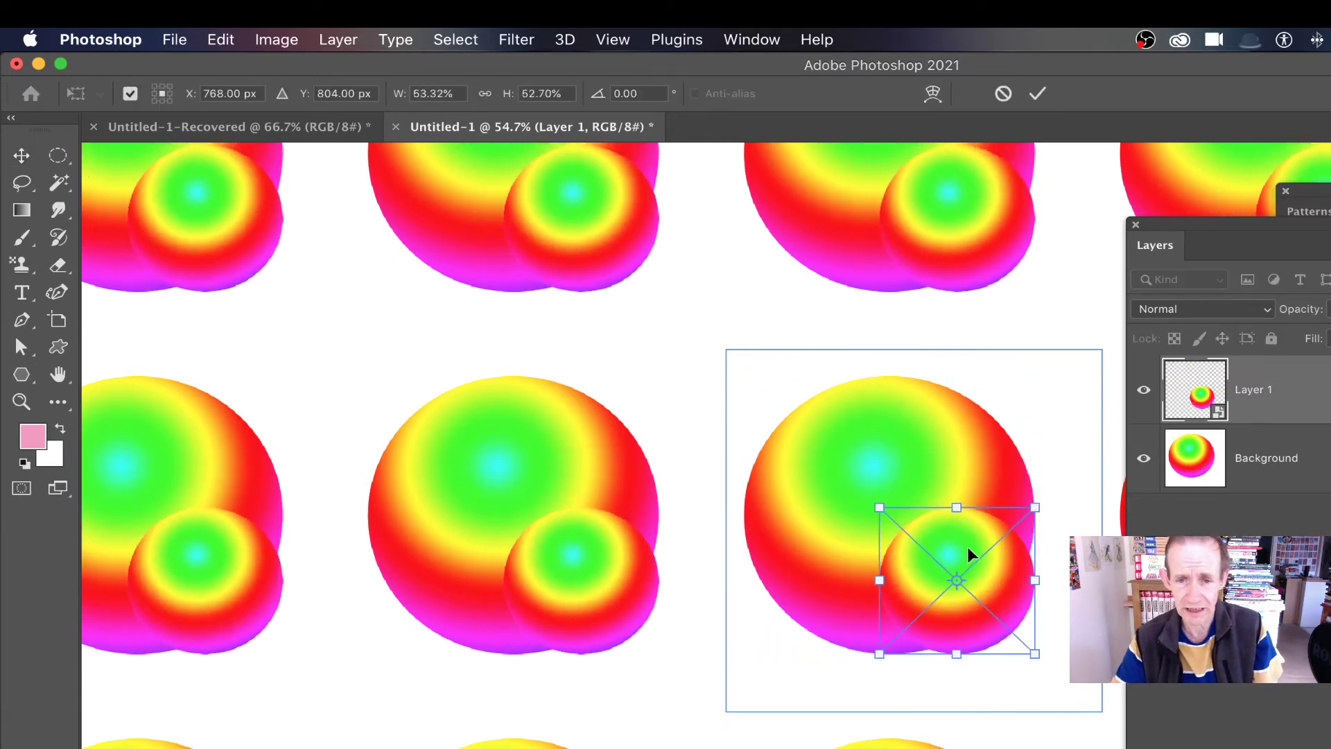
pyautogui.moveTo(967, 545); pyautogui.dragTo(713, 285)
pyautogui.press('Return')
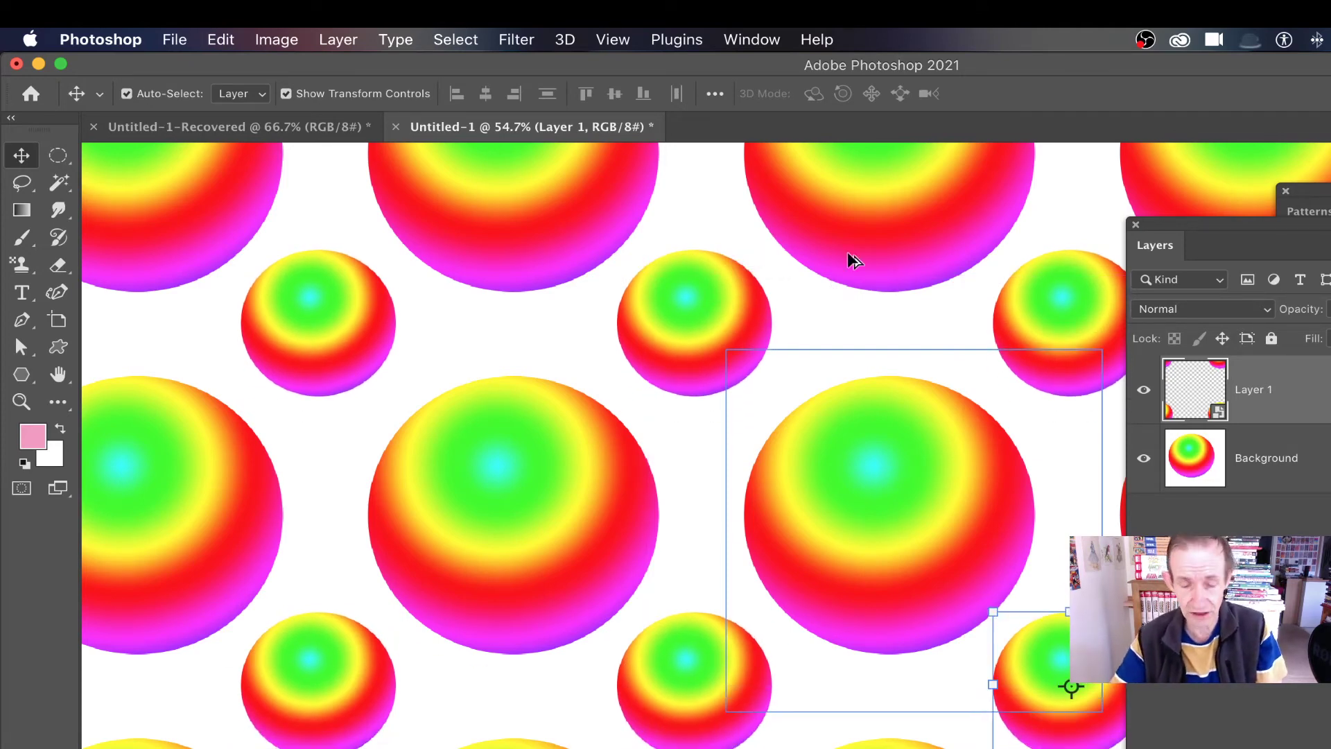
# Duplicate the small sphere, enlarge the copy to about 168%, squash it and reposition it.
pyautogui.moveTo(722, 312); pyautogui.dragTo(999, 583)
pyautogui.hotkey('ctrl', 'j')
pyautogui.hotkey('ctrl', 'j')
pyautogui.hotkey('ctrl', 'j')
pyautogui.hotkey('ctrl', 'j')
pyautogui.hotkey('ctrl', 'j')
pyautogui.moveTo(914, 526); pyautogui.dragTo(582, 216)
pyautogui.moveTo(917, 414); pyautogui.dragTo(1059, 633)
pyautogui.moveTo(714, 431); pyautogui.dragTo(983, 713)
pyautogui.moveTo(1103, 746); pyautogui.dragTo(884, 527)
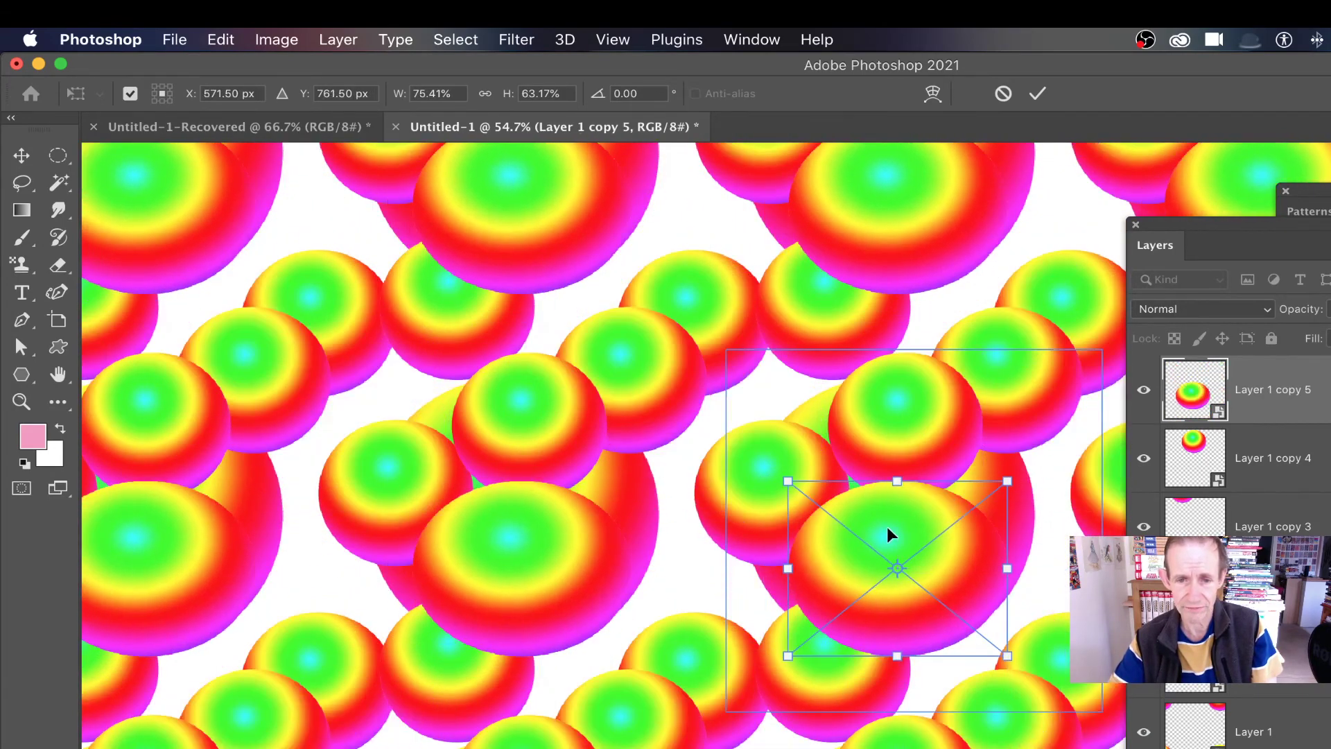
pyautogui.moveTo(1021, 479); pyautogui.dragTo(1047, 517)
pyautogui.moveTo(901, 567); pyautogui.dragTo(702, 609)
pyautogui.moveTo(804, 701); pyautogui.dragTo(694, 654)
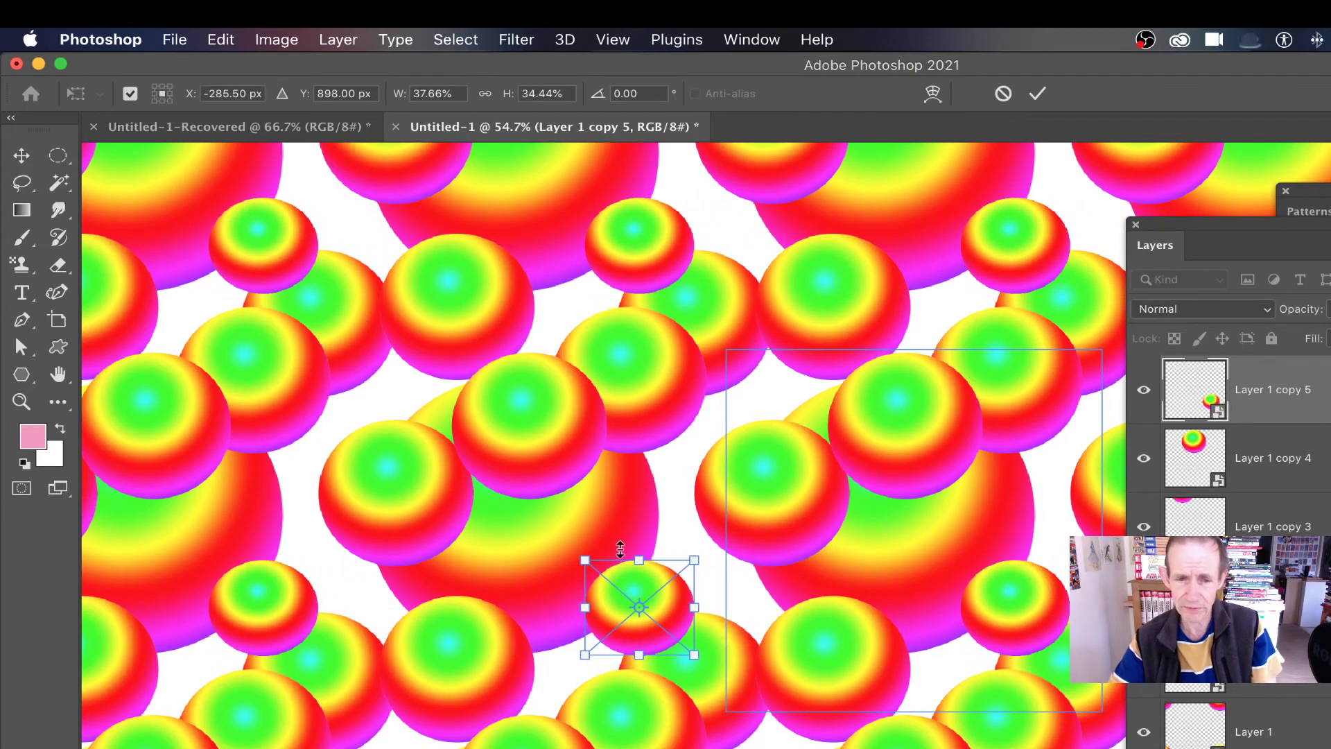
pyautogui.moveTo(654, 586); pyautogui.dragTo(986, 338)
pyautogui.press('Return')
# Add another duplicate sphere, resize it to about 58%, and move it up-left into a gap.
pyautogui.hotkey('ctrl', 'alt', 'shift', 't')
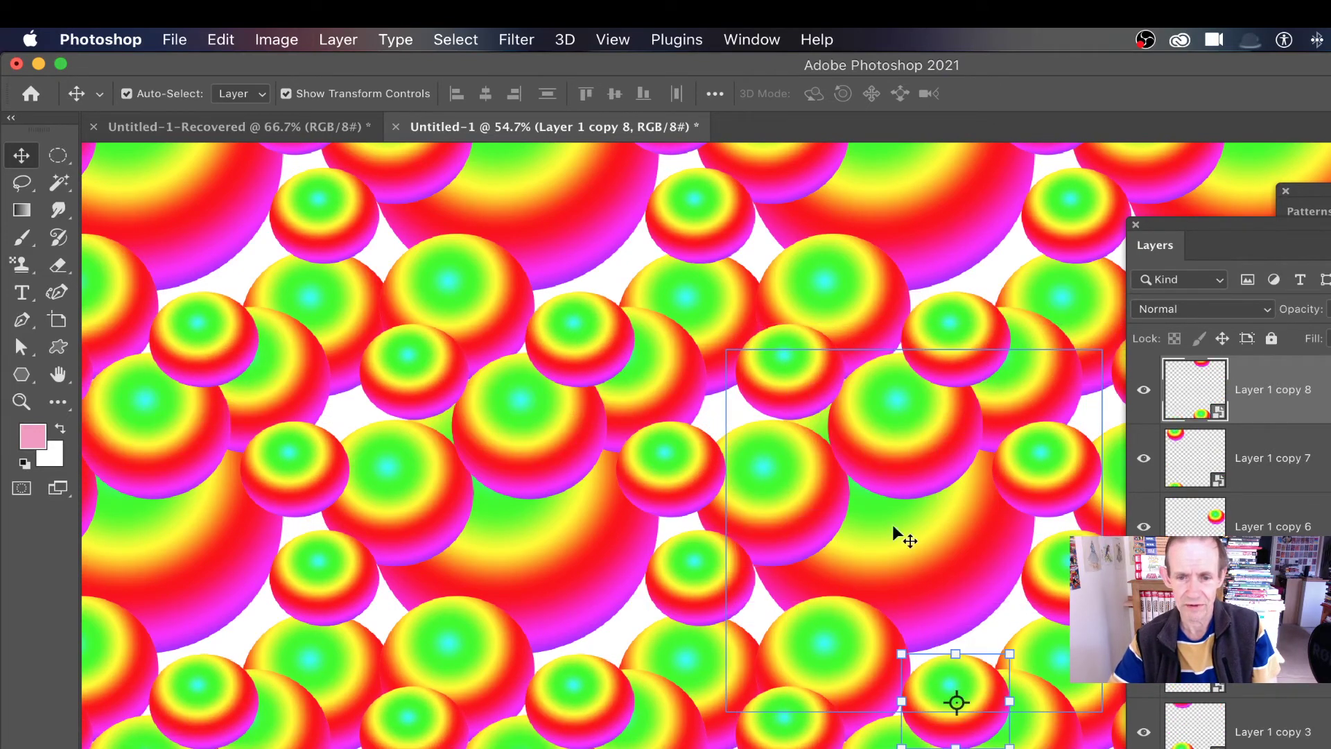
pyautogui.moveTo(902, 654); pyautogui.dragTo(963, 659)
pyautogui.press('Return')
pyautogui.press('super+t')
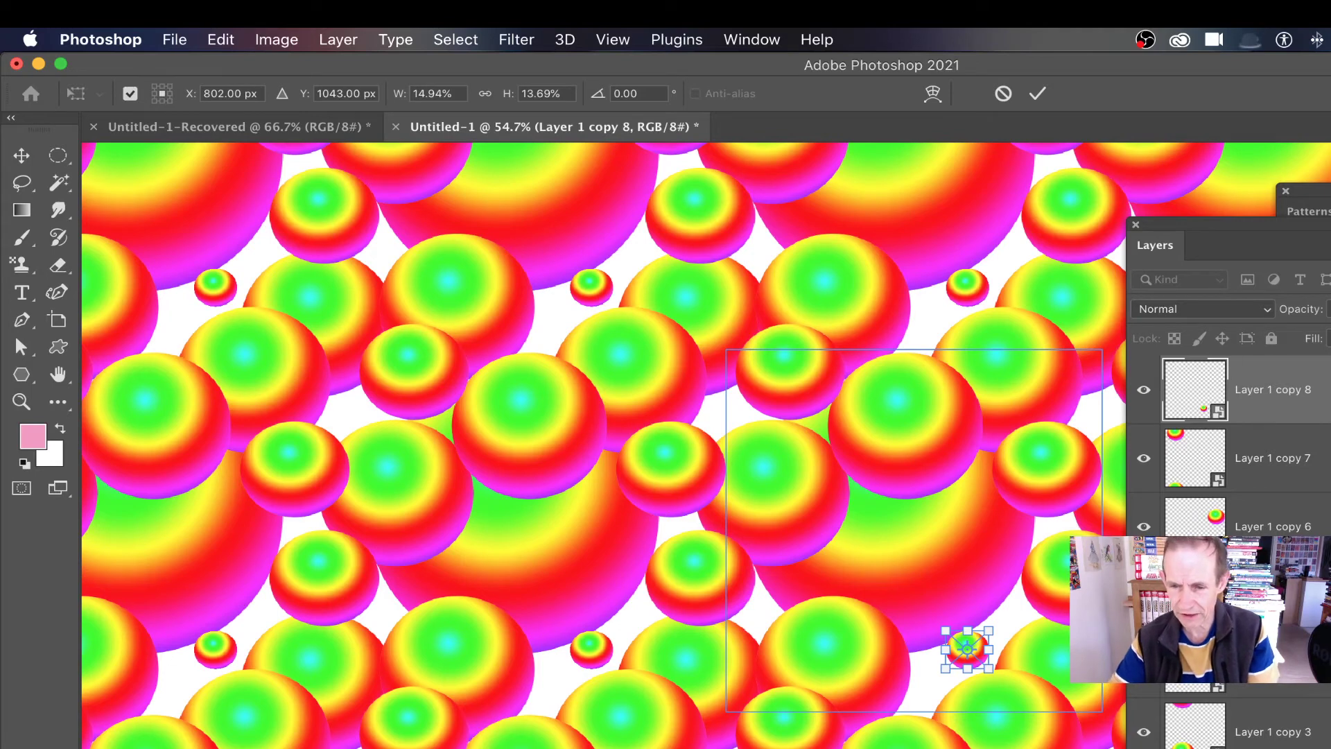
pyautogui.moveTo(990, 670); pyautogui.dragTo(1116, 748)
pyautogui.moveTo(1034, 679); pyautogui.dragTo(868, 486)
pyautogui.press('Return')
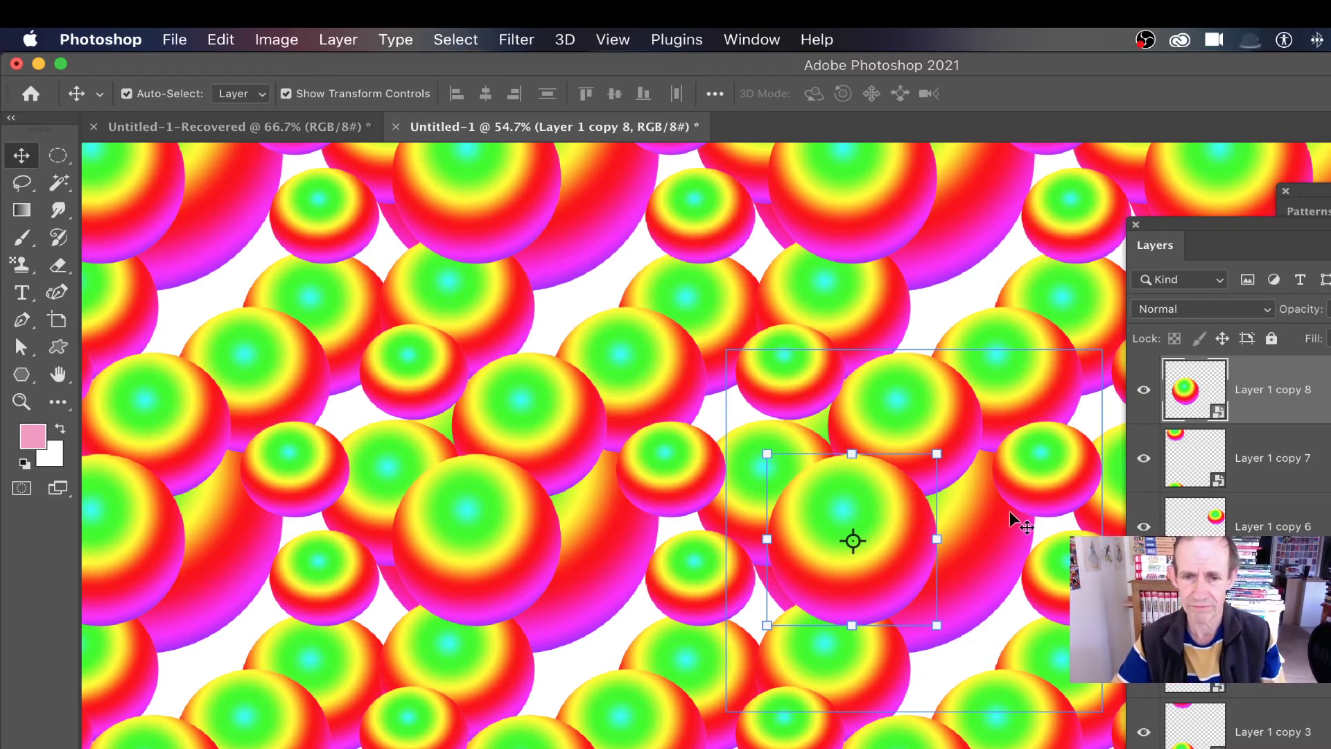
# Rotate the sphere layer roughly a quarter turn clockwise and commit.
pyautogui.hotkey('ctrl', 't')
pyautogui.moveTo(961, 441); pyautogui.dragTo(1030, 708)
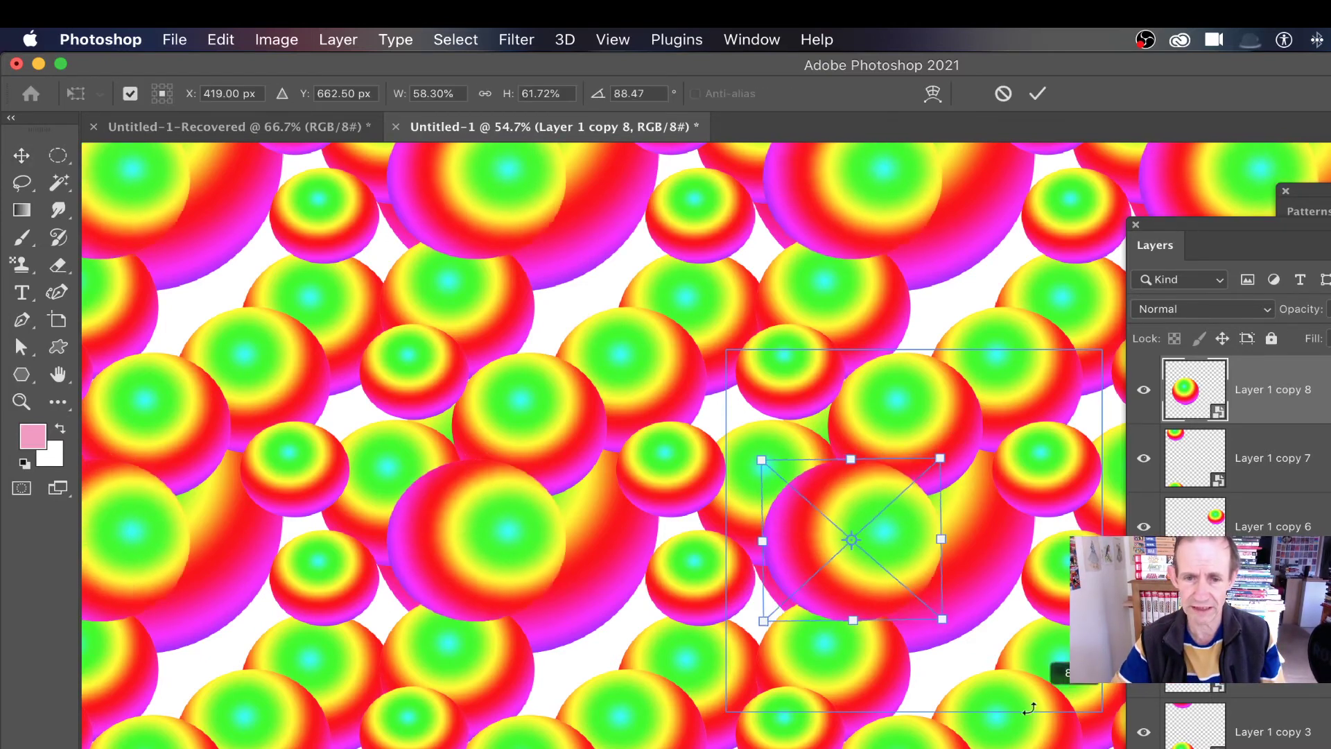
pyautogui.doubleClick(857, 502)
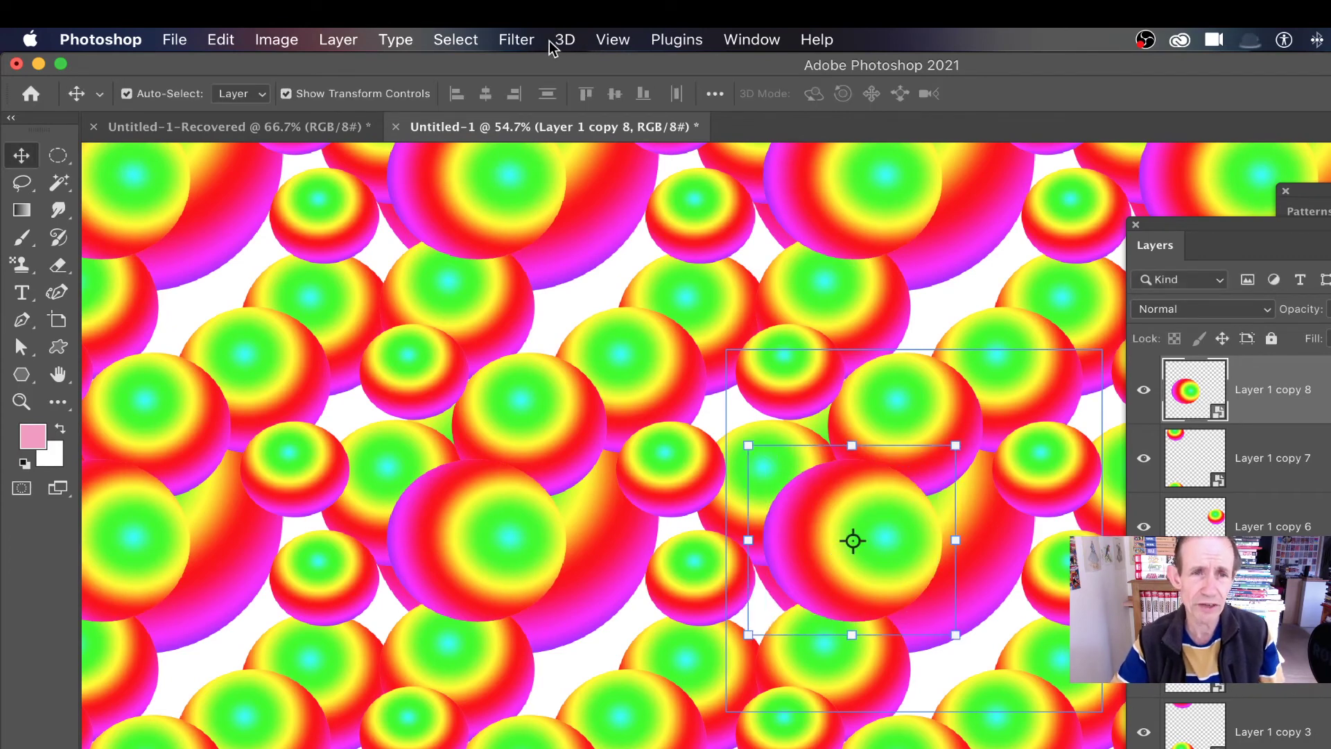
# Apply a Gaussian Blur of radius 91.3 pixels to the sphere and nudge it into place.
pyautogui.click(517, 41)
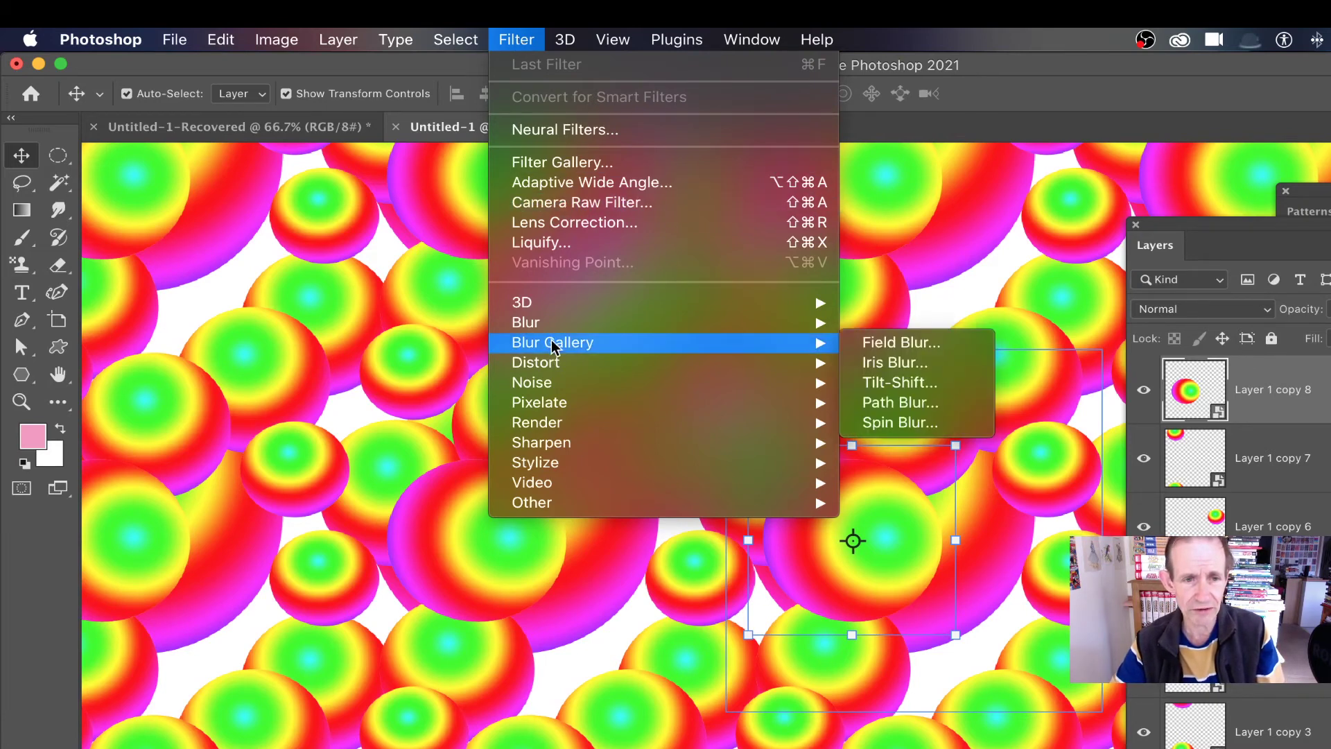
pyautogui.moveTo(555, 325)
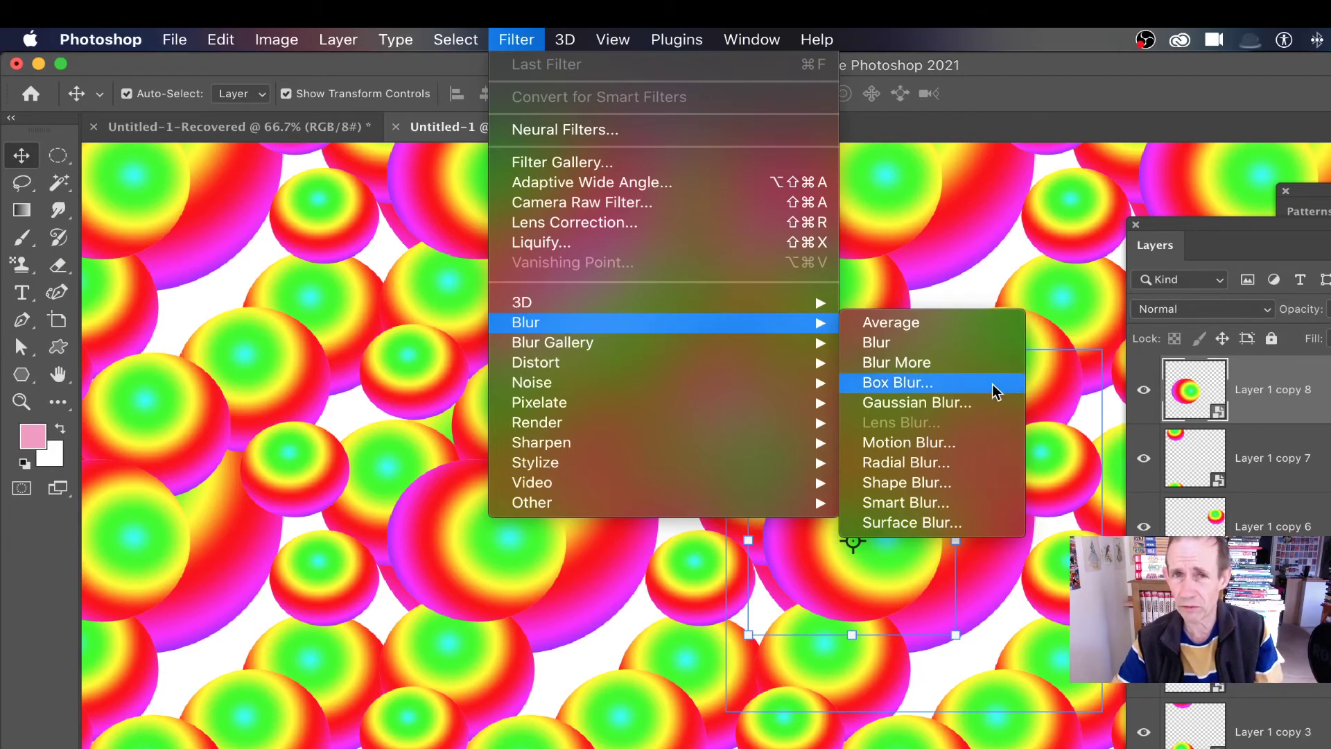
pyautogui.click(996, 406)
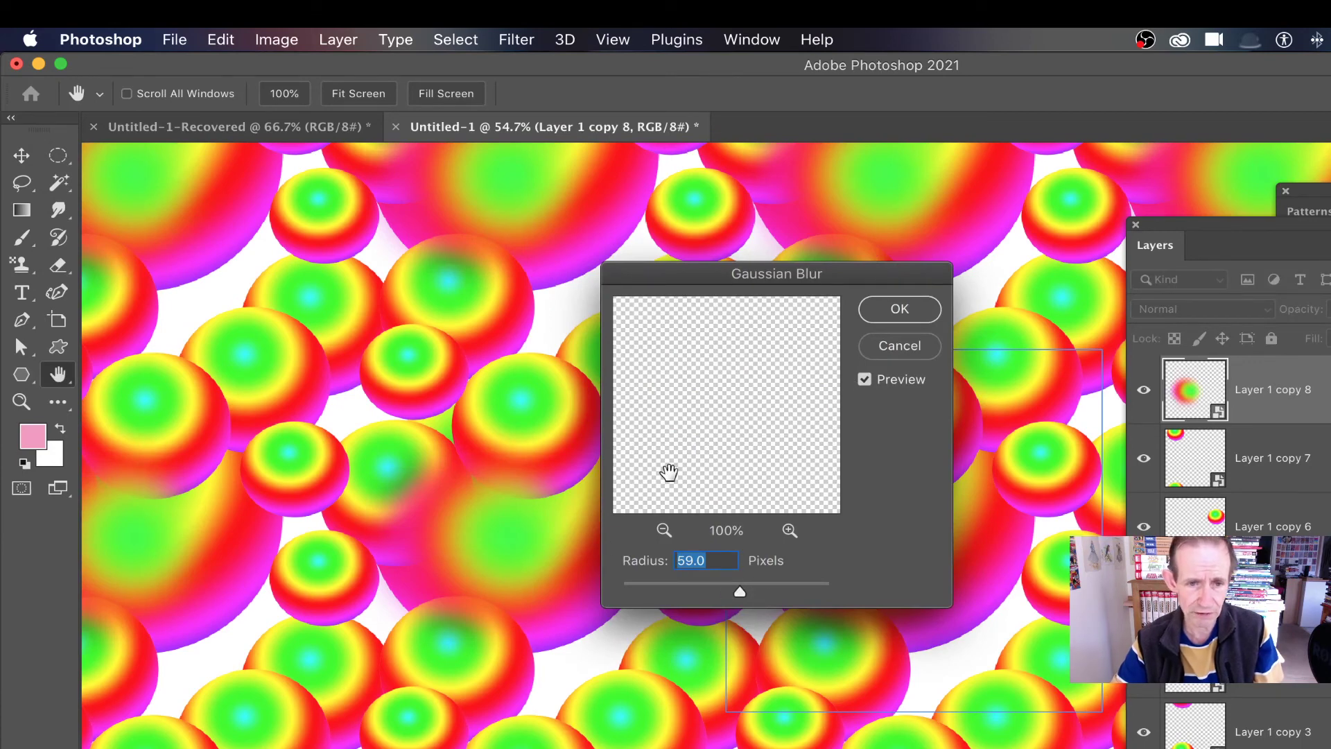
pyautogui.moveTo(741, 593); pyautogui.dragTo(752, 593)
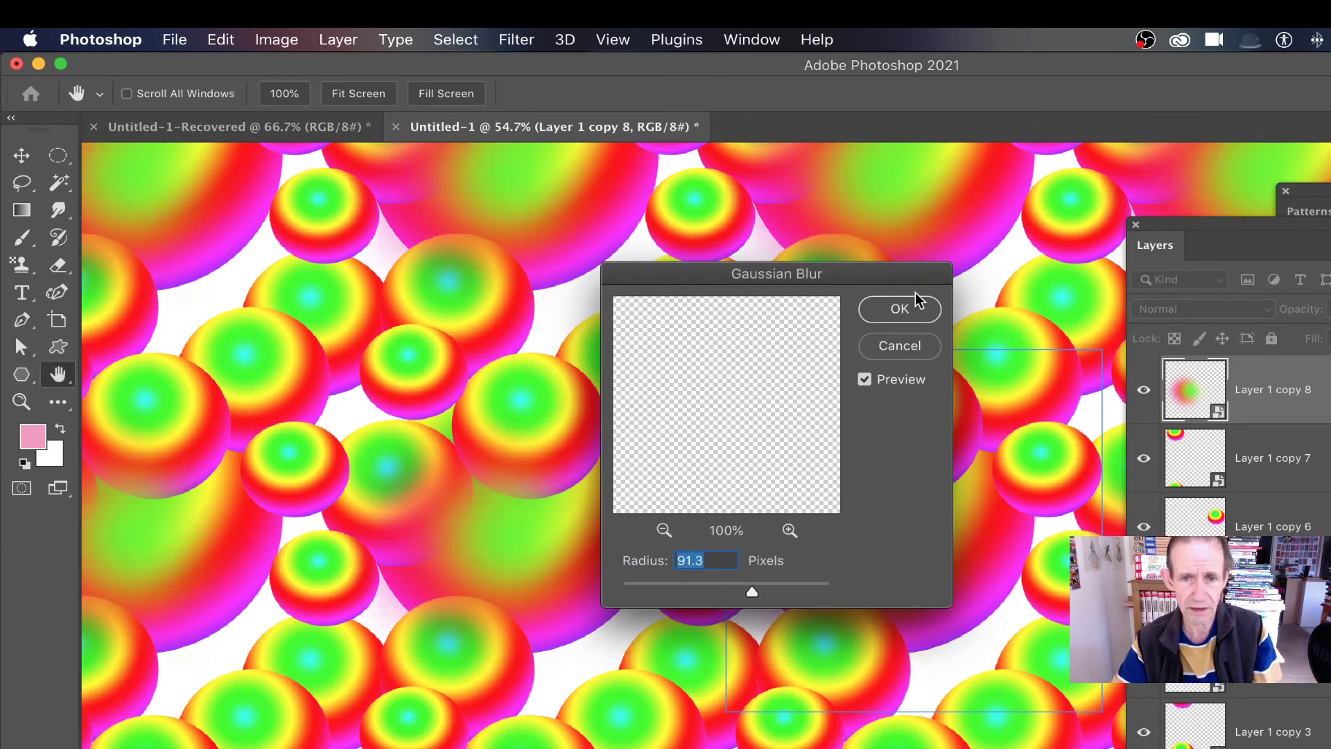
pyautogui.click(900, 308)
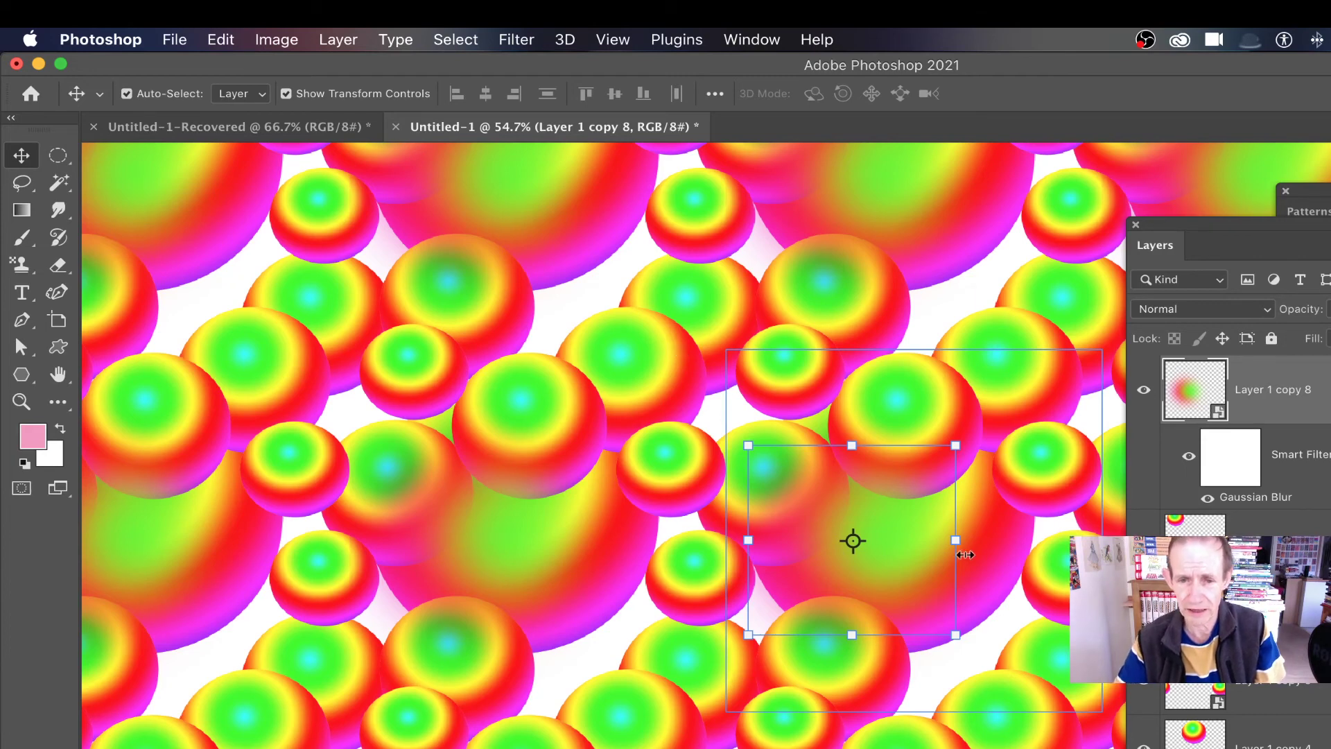
pyautogui.moveTo(949, 545); pyautogui.dragTo(915, 544)
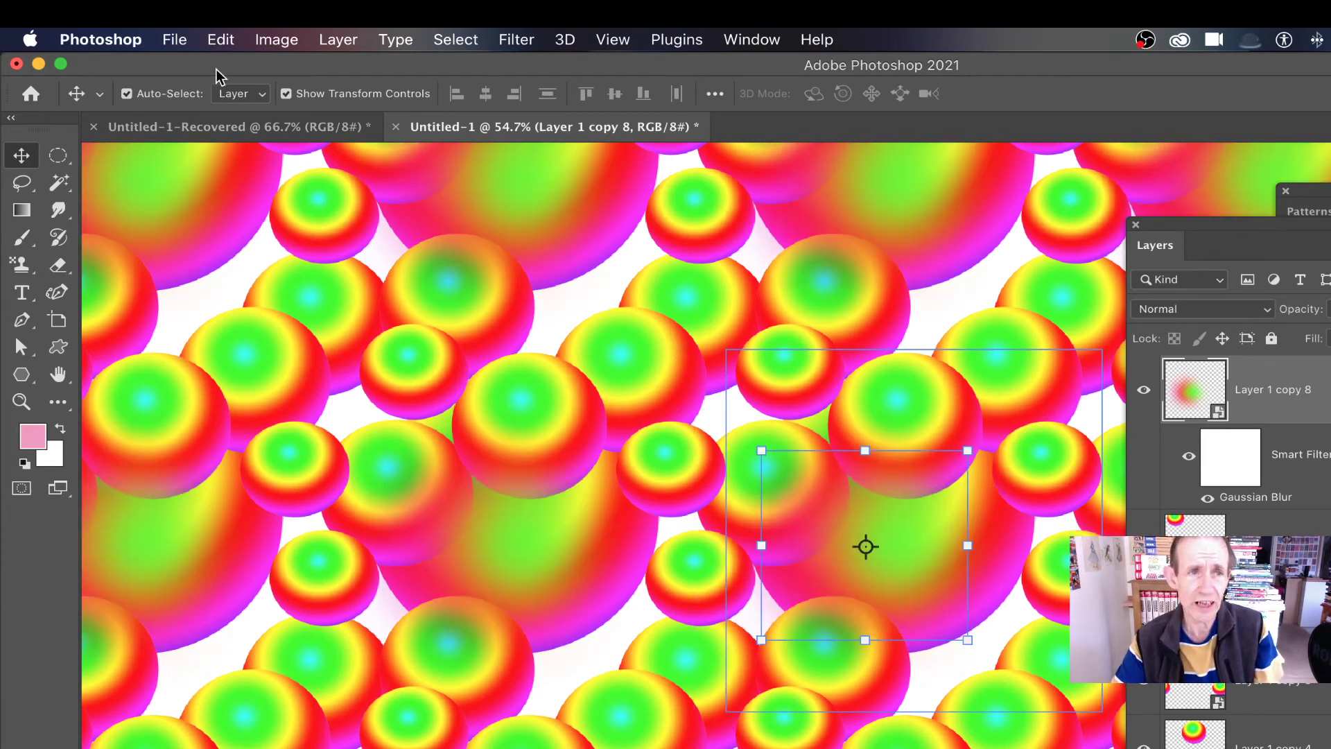
# Add a Hue/Saturation 1 adjustment layer shifting hue to about -95, turning spheres blue and red.
pyautogui.click(347, 43)
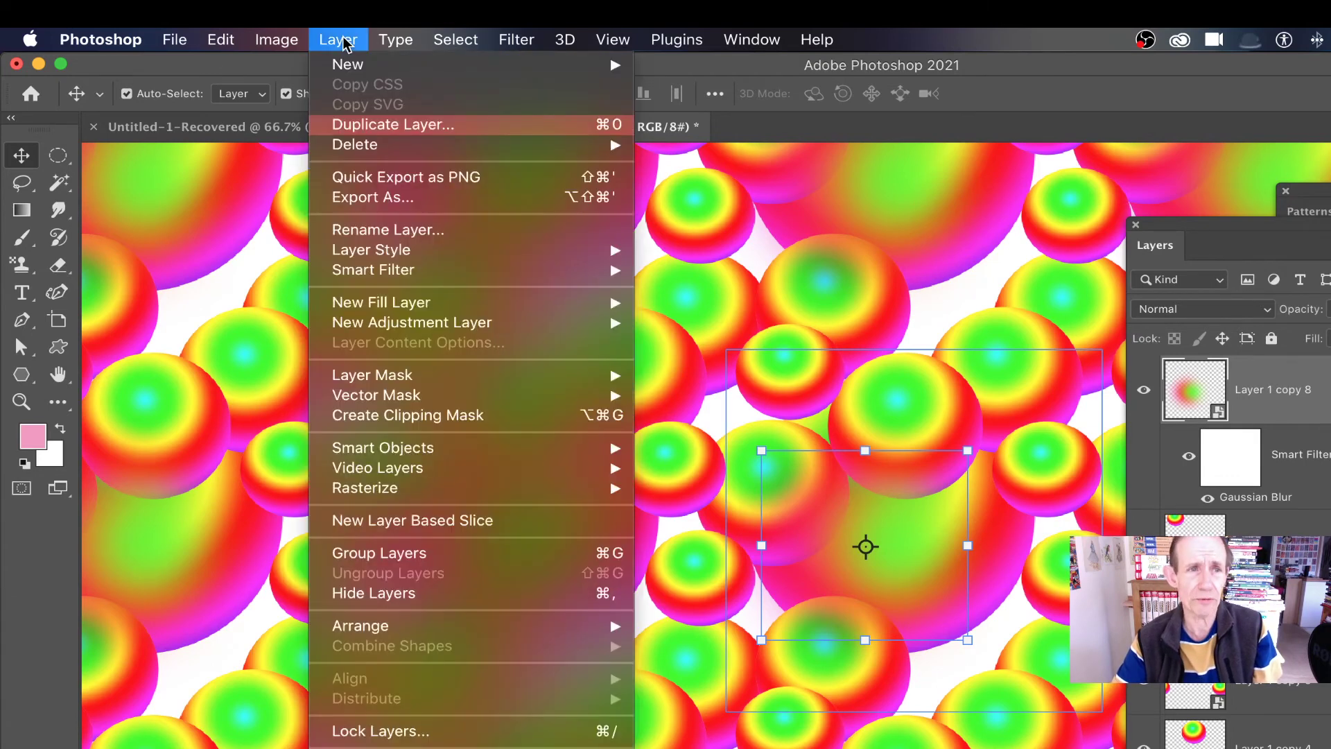
pyautogui.moveTo(375, 334)
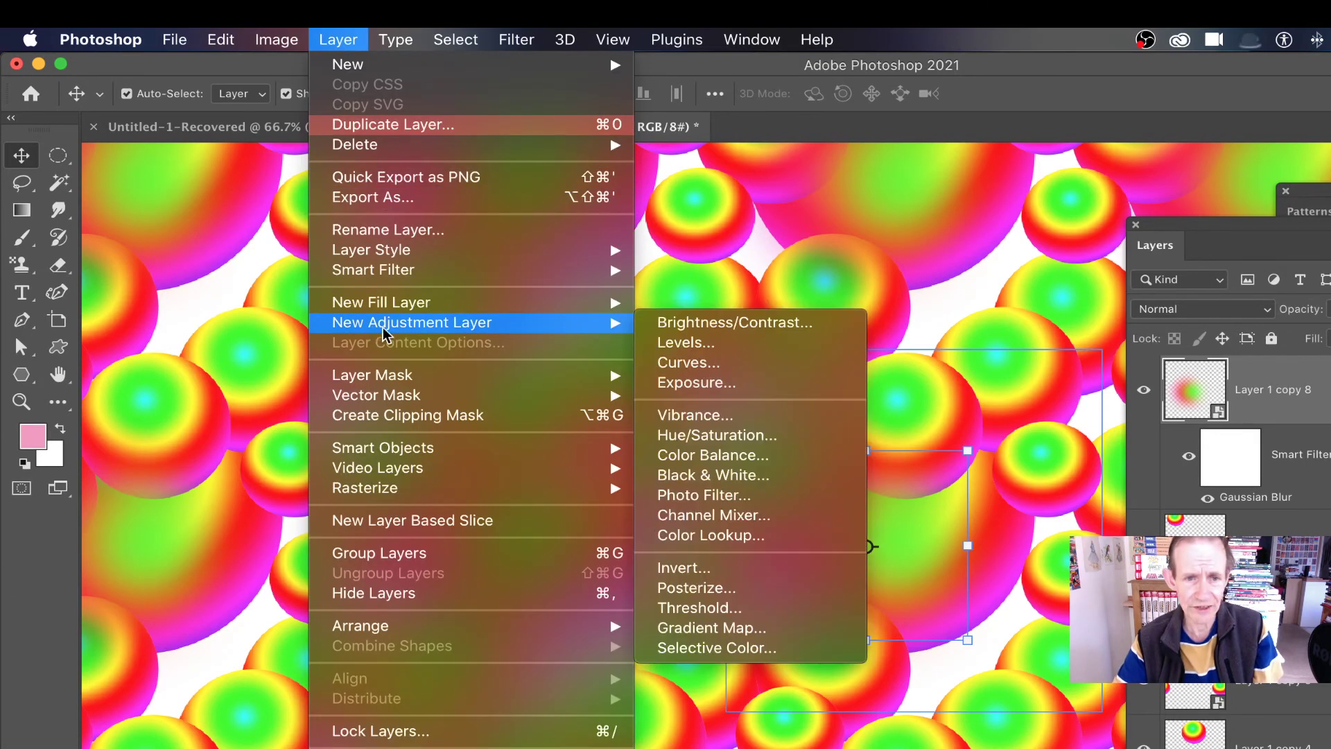
pyautogui.click(801, 443)
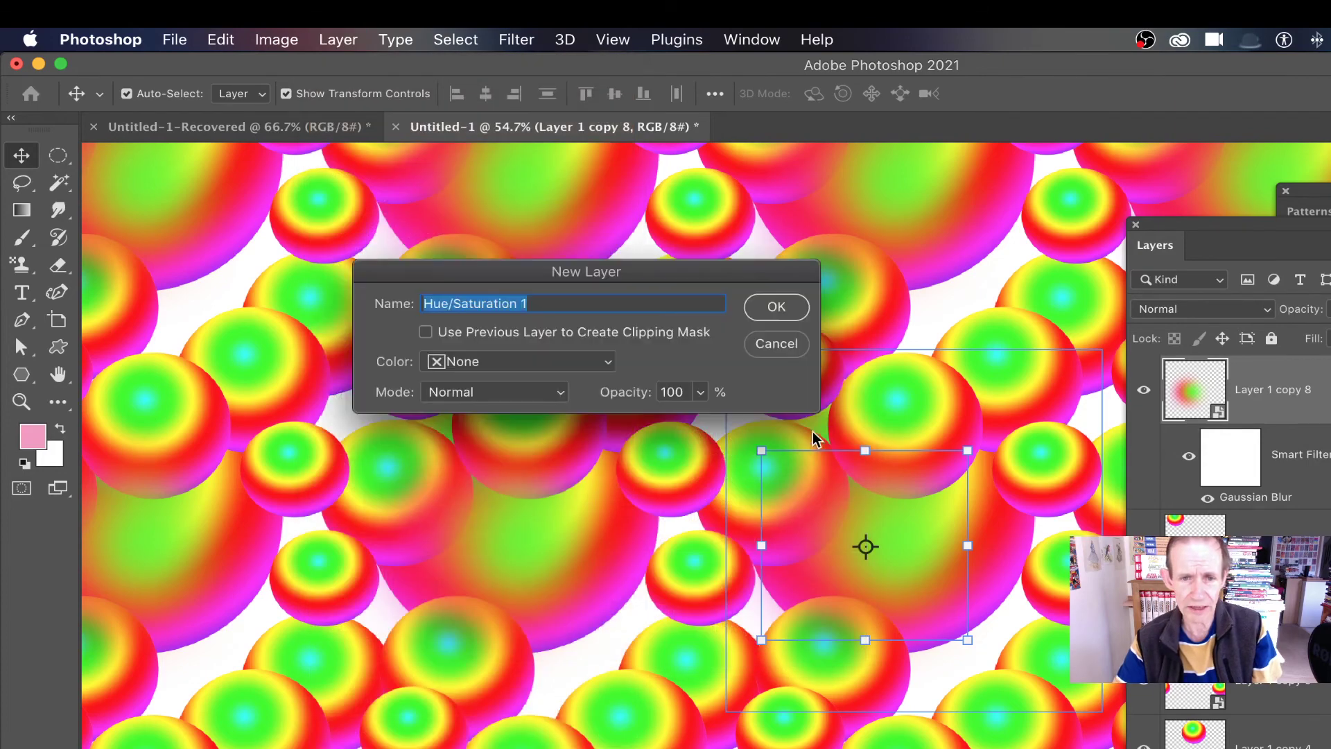
pyautogui.click(777, 308)
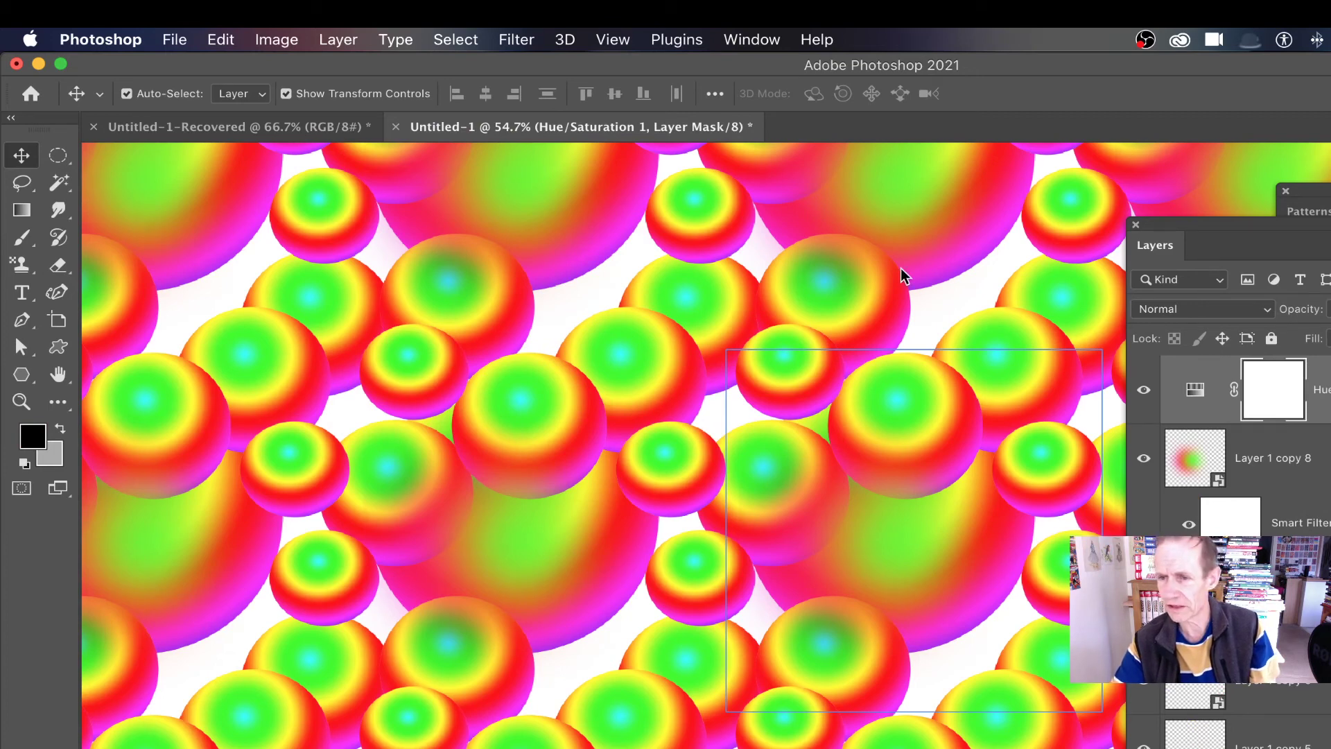
pyautogui.doubleClick(1195, 389)
pyautogui.moveTo(763, 267); pyautogui.dragTo(588, 182)
pyautogui.moveTo(719, 352); pyautogui.dragTo(602, 356)
pyautogui.moveTo(642, 184); pyautogui.dragTo(1193, 195)
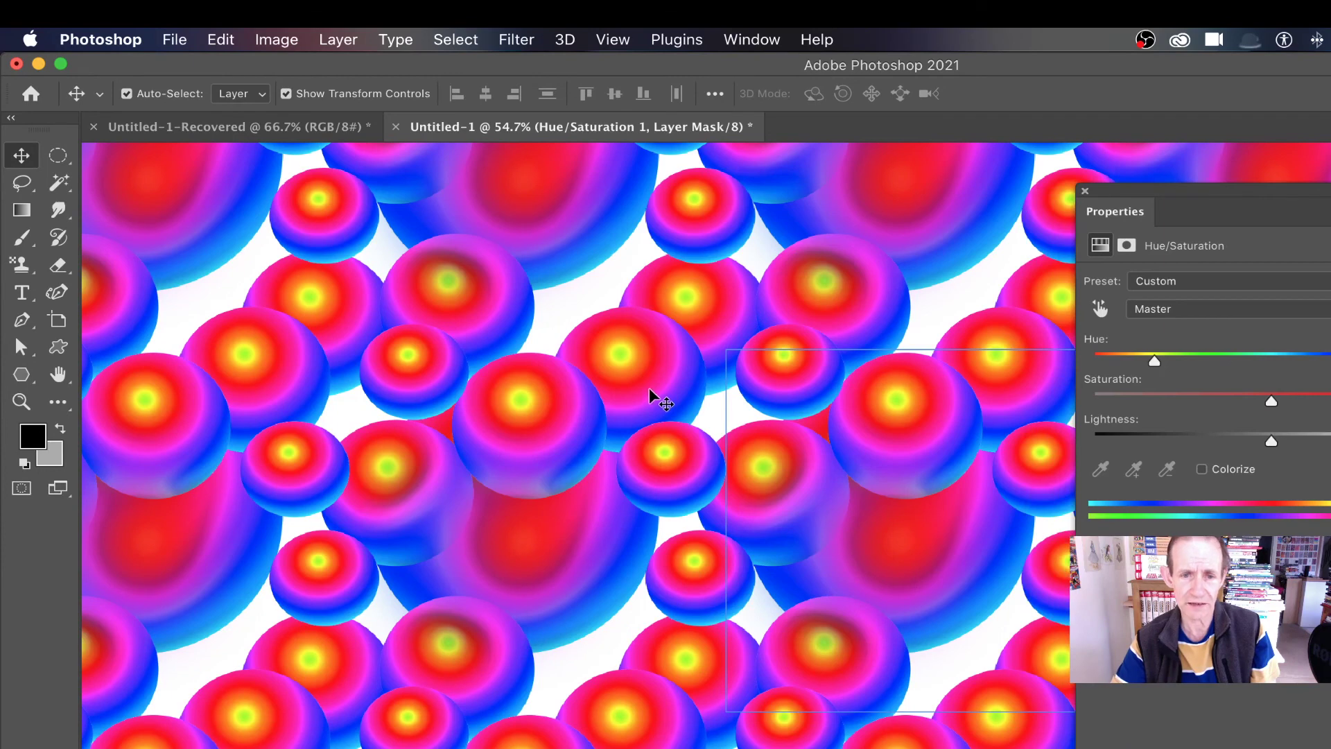
# Show the Layers panel and pull it out into a larger view.
pyautogui.click(228, 41)
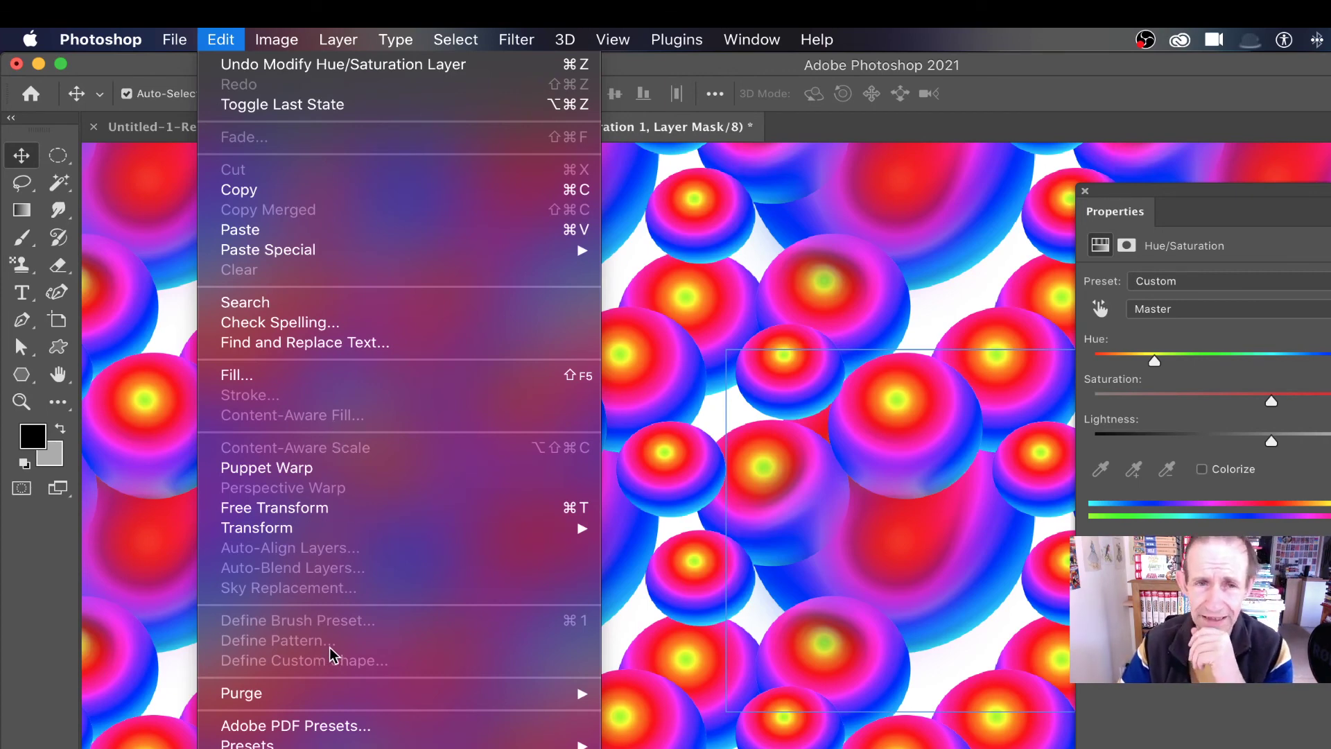
pyautogui.click(843, 566)
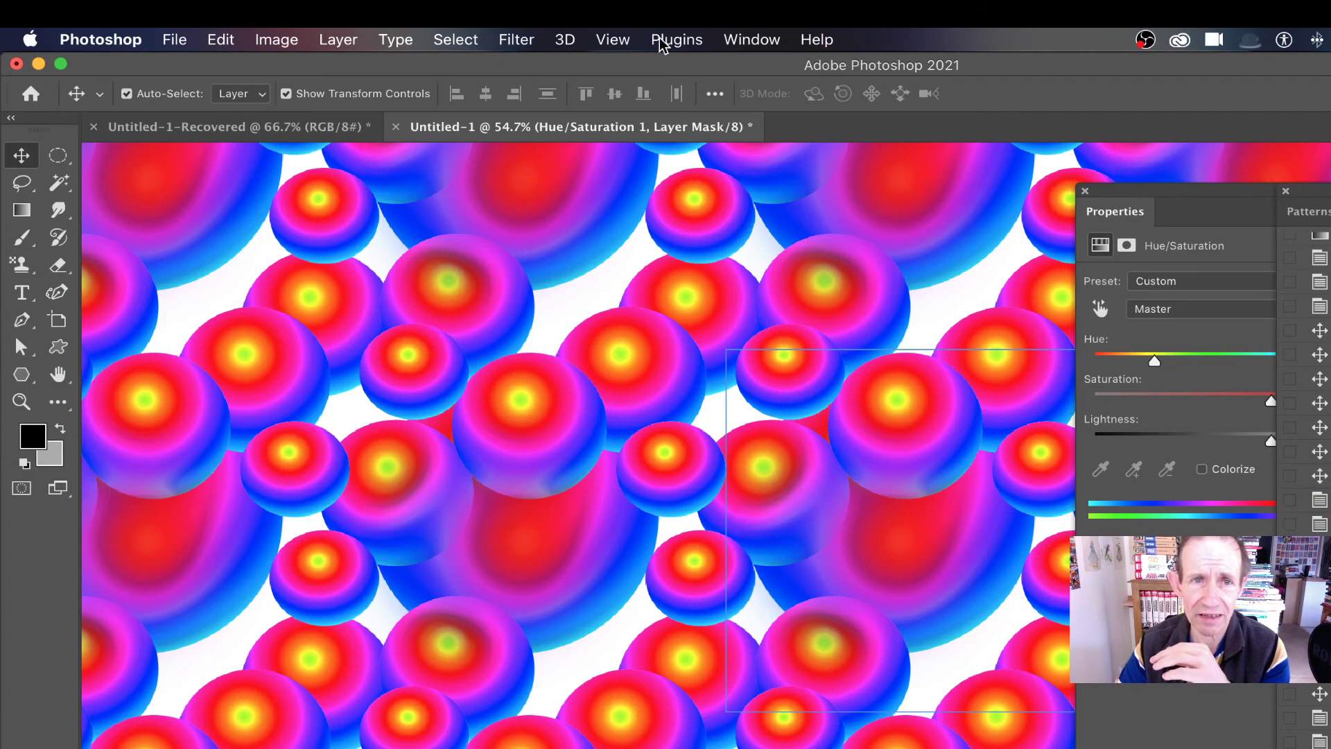
pyautogui.click(754, 40)
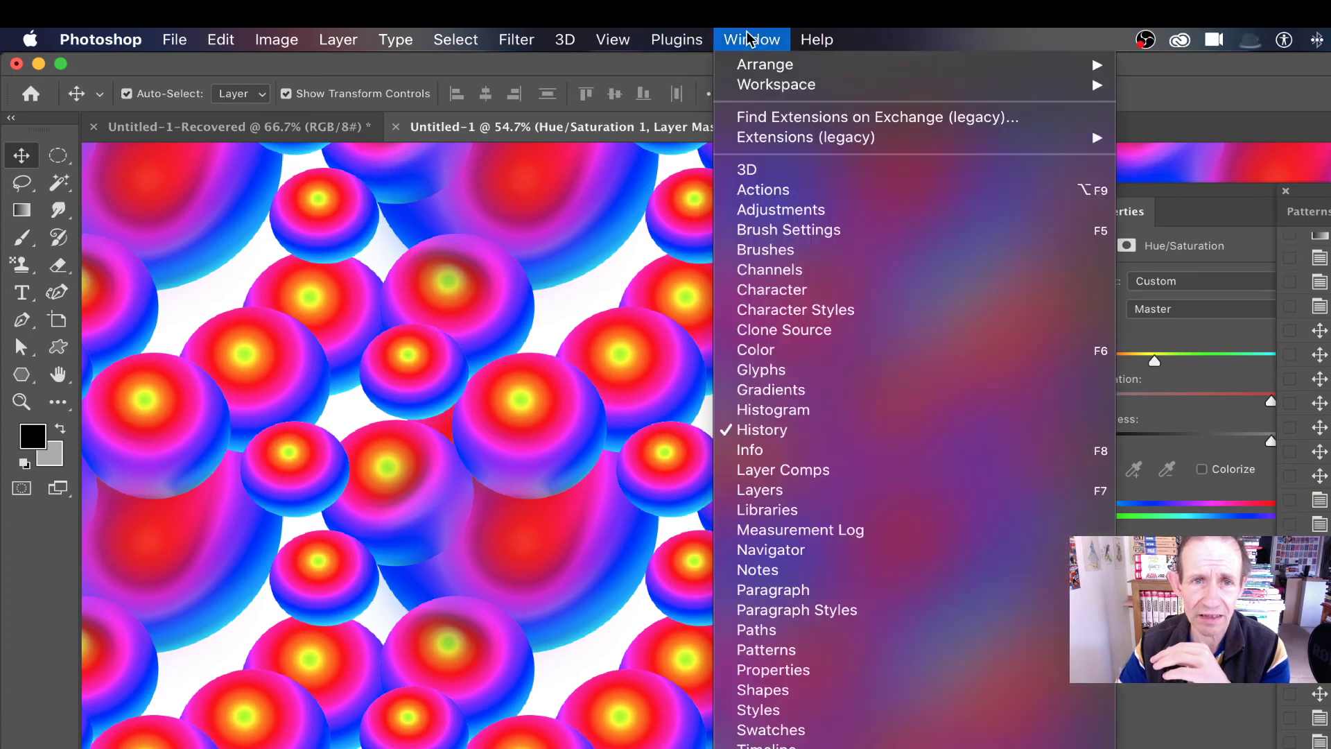
pyautogui.click(795, 490)
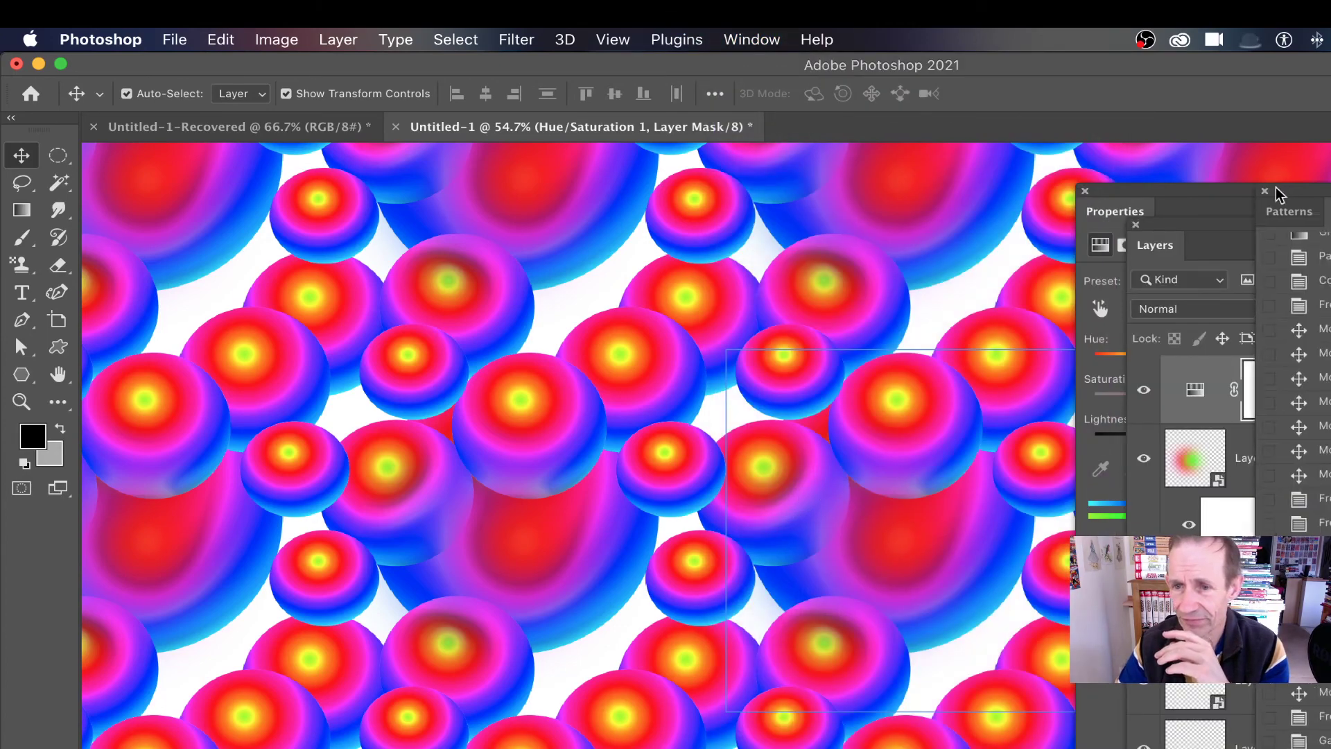
pyautogui.moveTo(1204, 177); pyautogui.dragTo(617, 202)
pyautogui.scroll(-2, 997, 363)
pyautogui.scroll(2, 1002, 367)
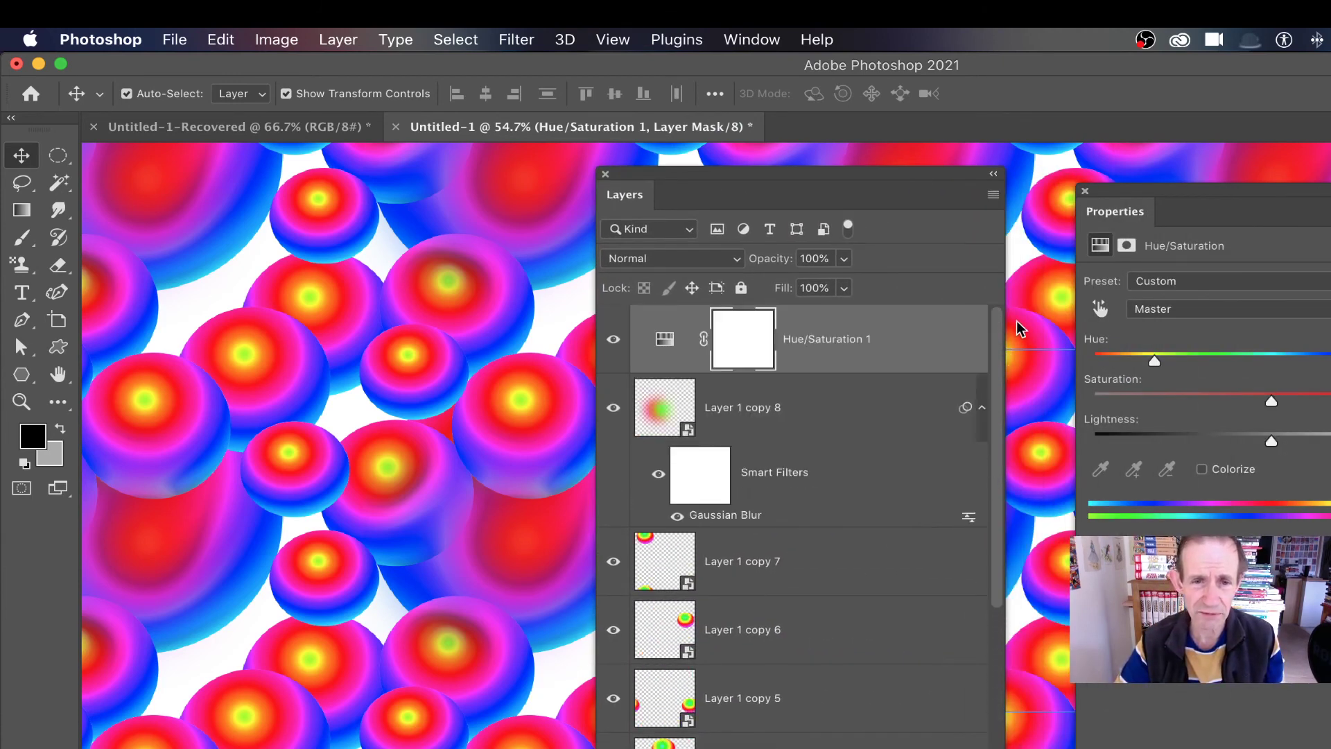
# Flatten the image to a single Background layer and define it as a new pattern.
pyautogui.click(344, 40)
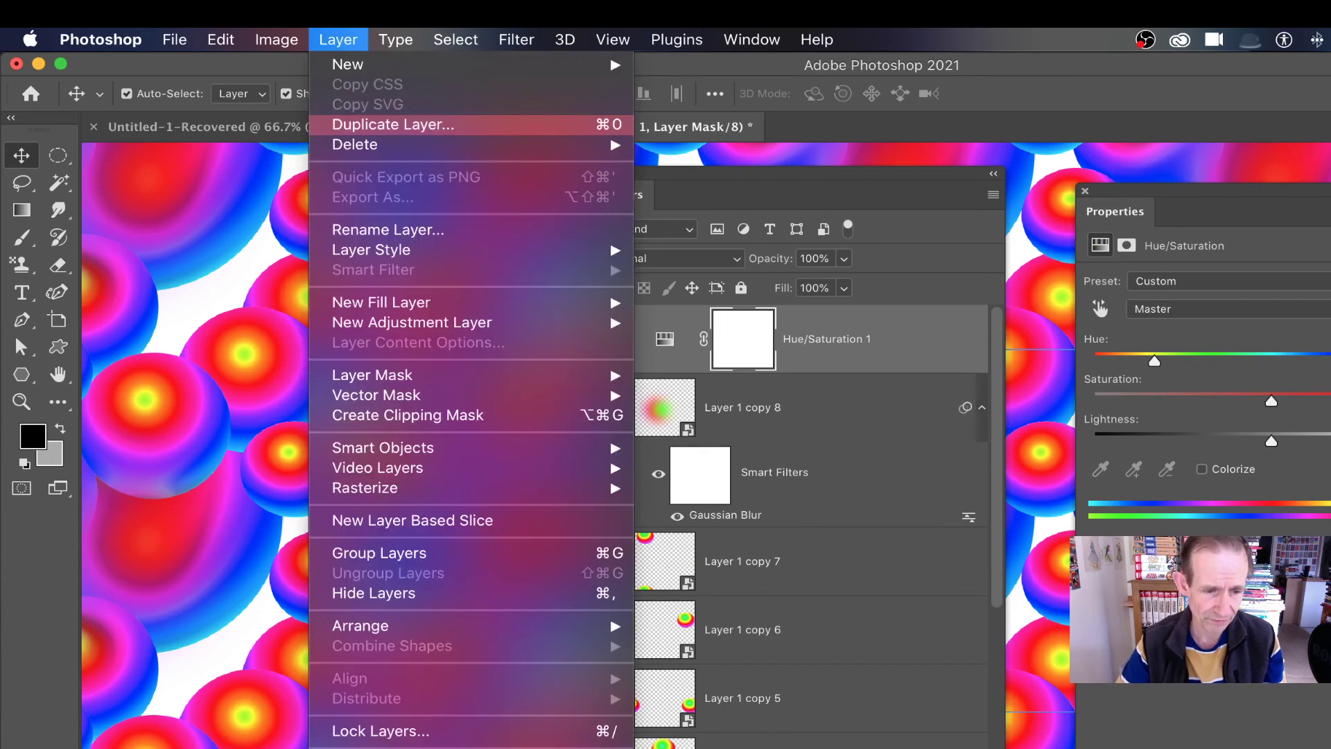
pyautogui.press('Escape')
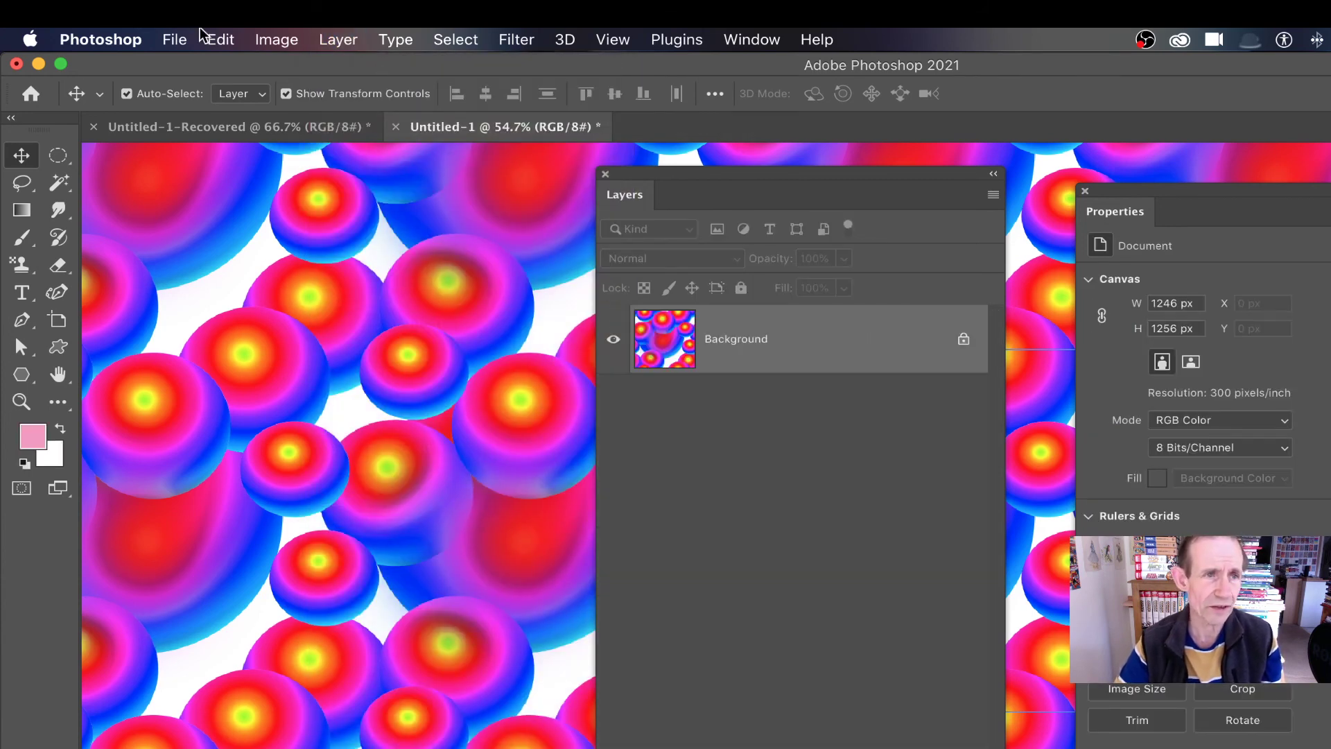
pyautogui.click(215, 39)
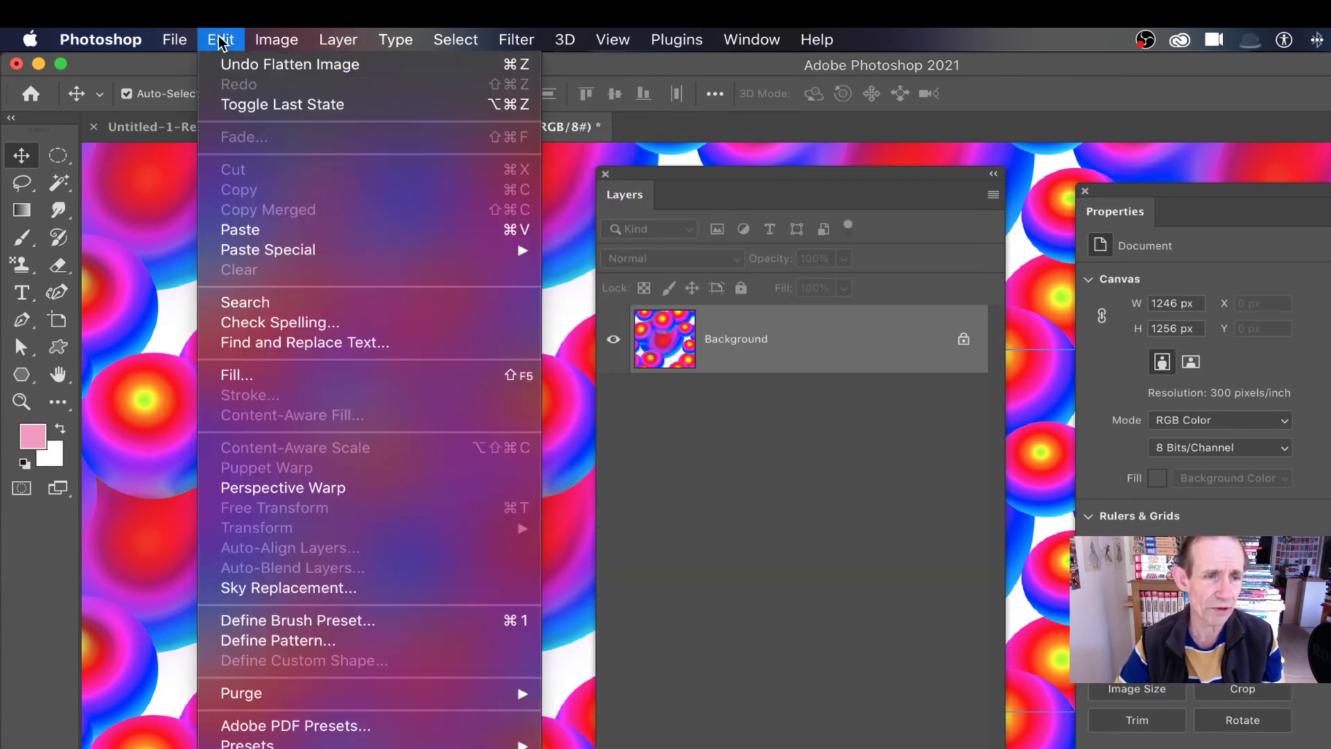
pyautogui.click(321, 641)
pyautogui.click(743, 373)
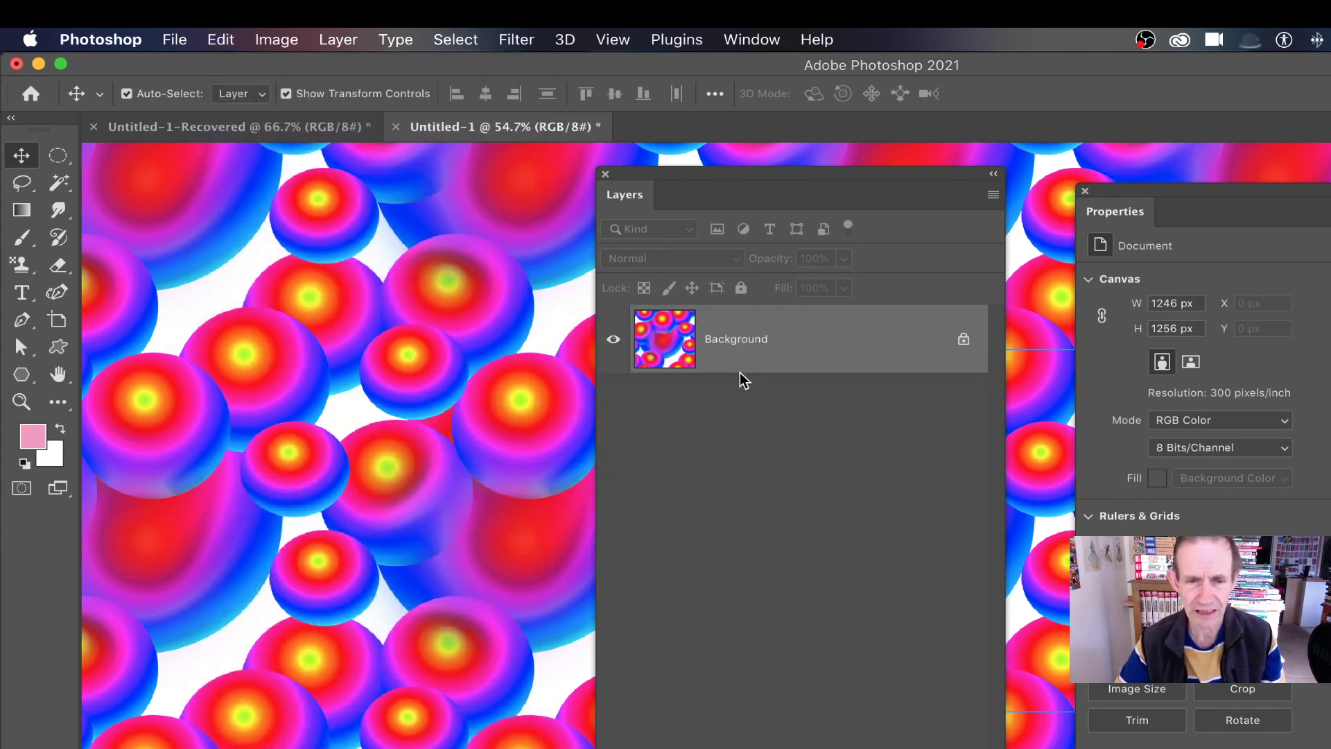